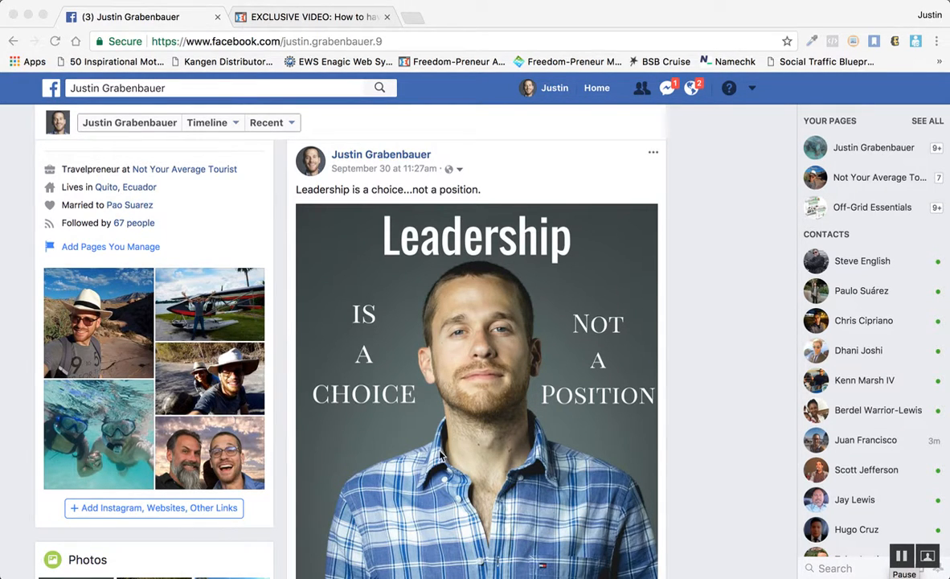
# Look through the picture posts with text overlays on the Facebook profile timeline.
pyautogui.scroll(-15, 482, 465)
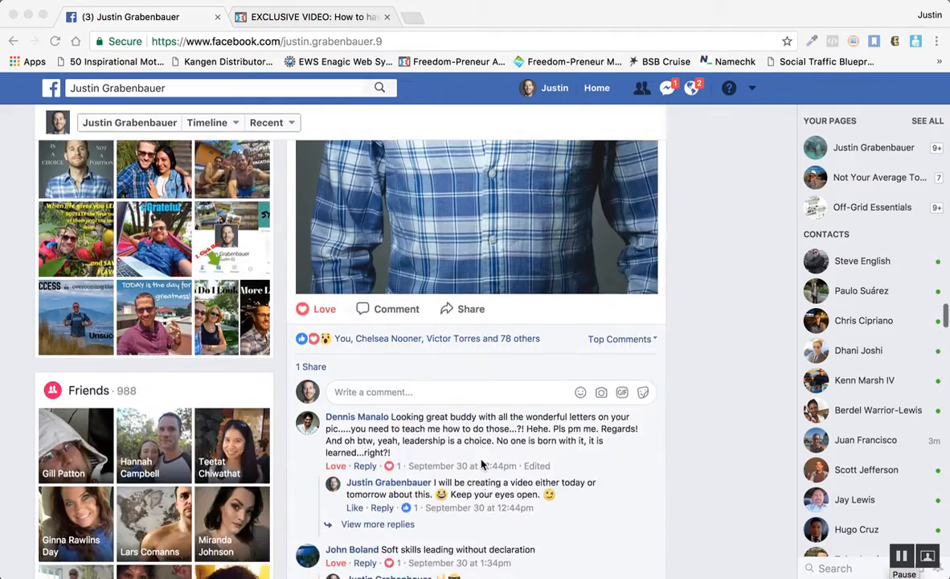
pyautogui.scroll(-2, 482, 465)
pyautogui.scroll(20, 481, 464)
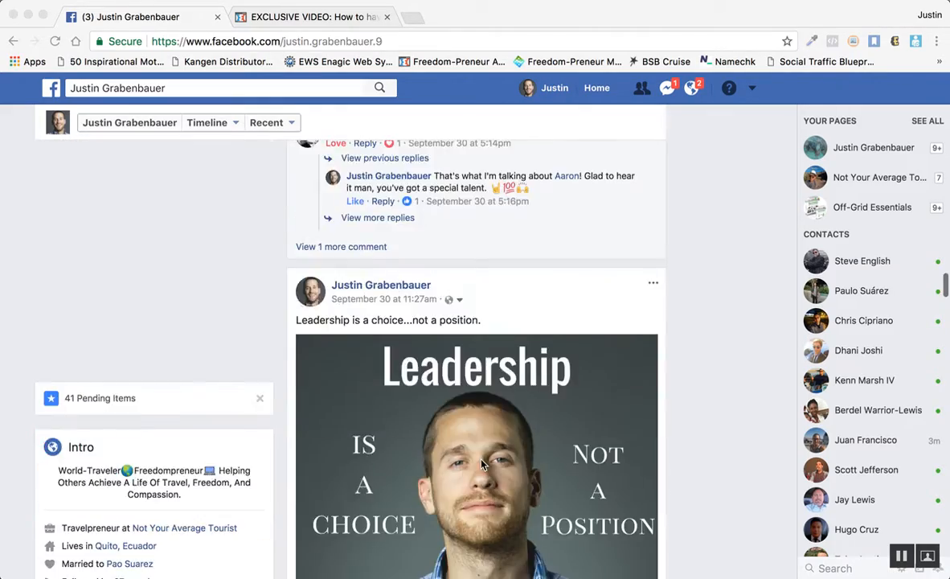
pyautogui.scroll(10, 482, 464)
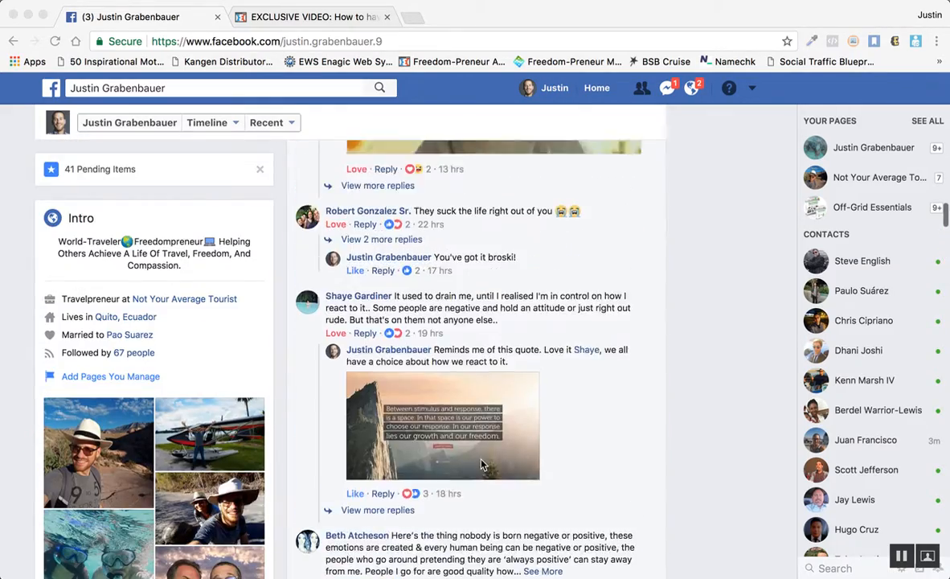
pyautogui.scroll(15, 482, 465)
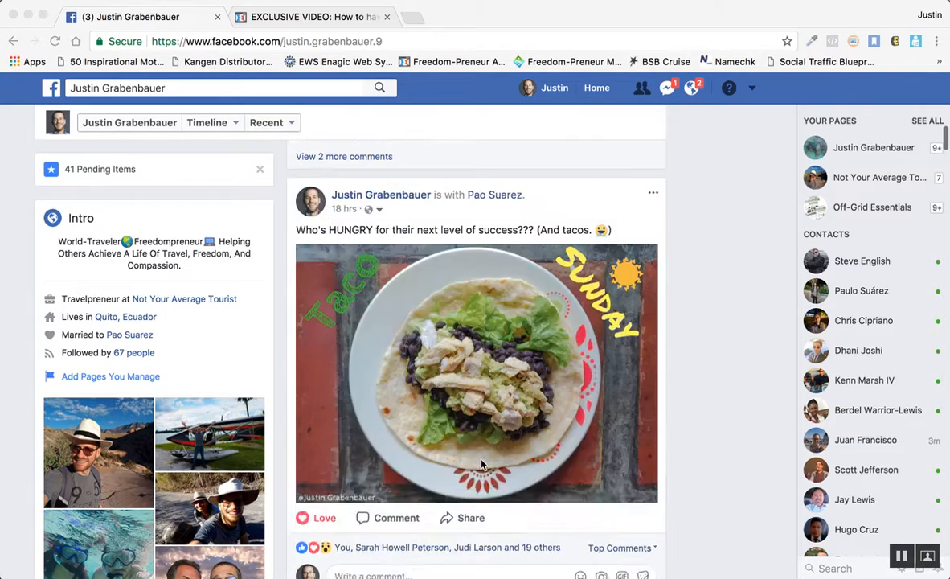
pyautogui.scroll(-1, 482, 465)
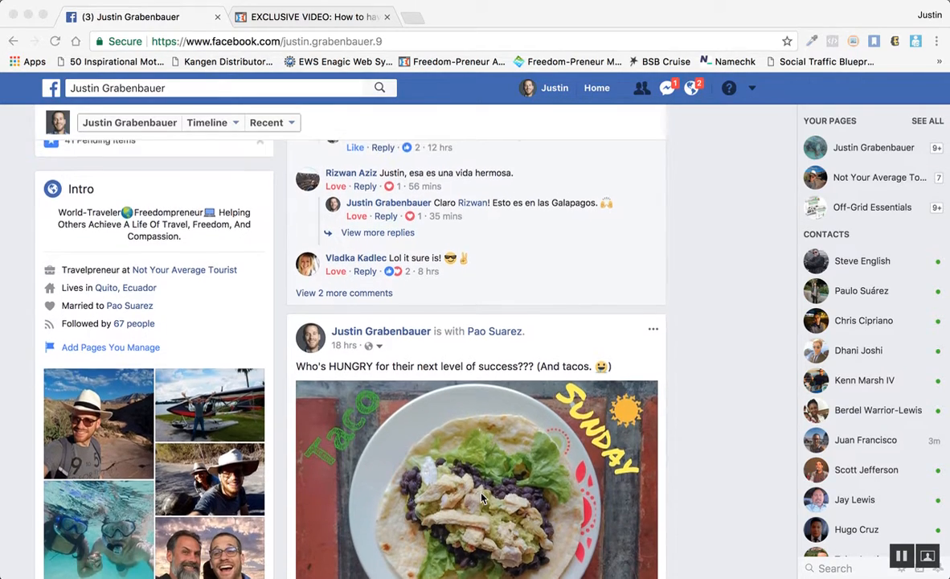
pyautogui.scroll(-1, 482, 499)
pyautogui.click(688, 465)
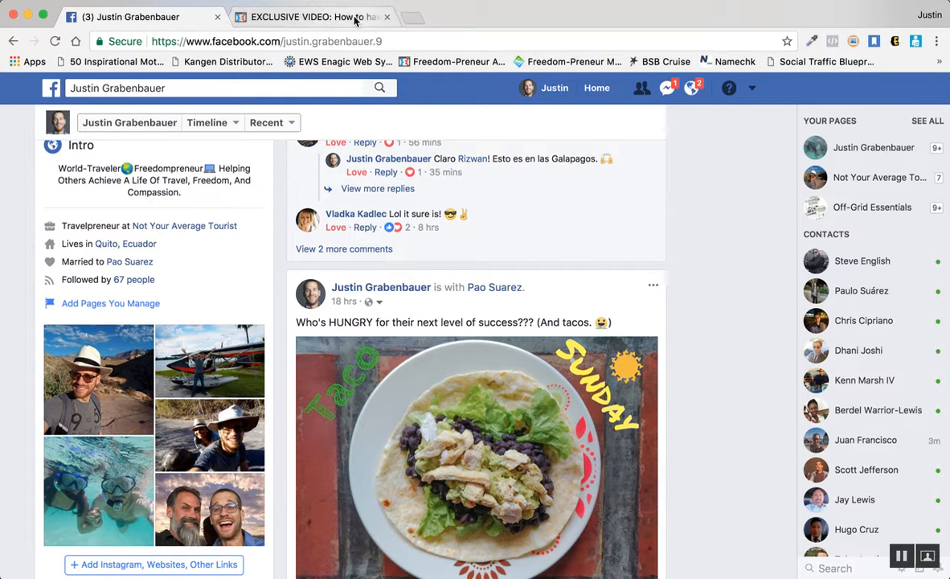
pyautogui.moveTo(354, 171)
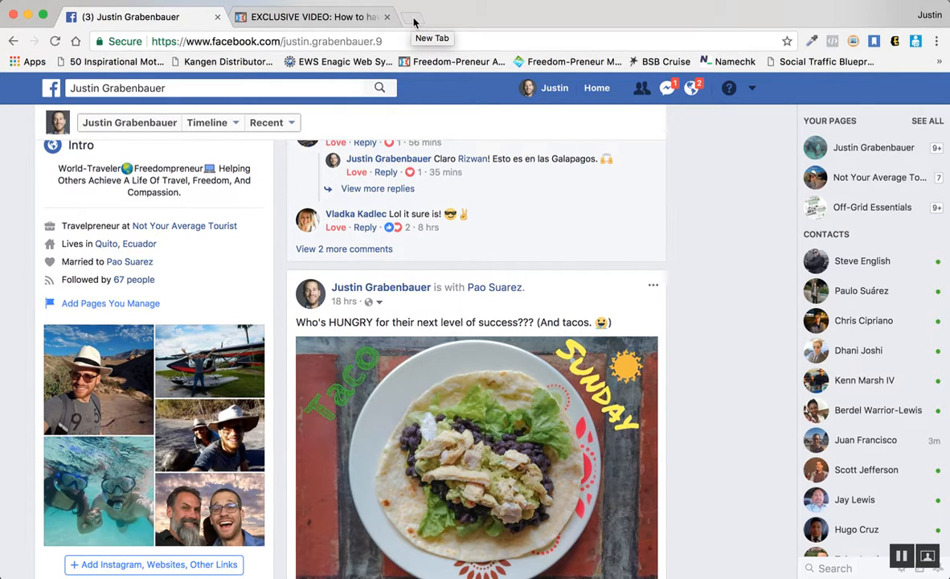
pyautogui.click(414, 22)
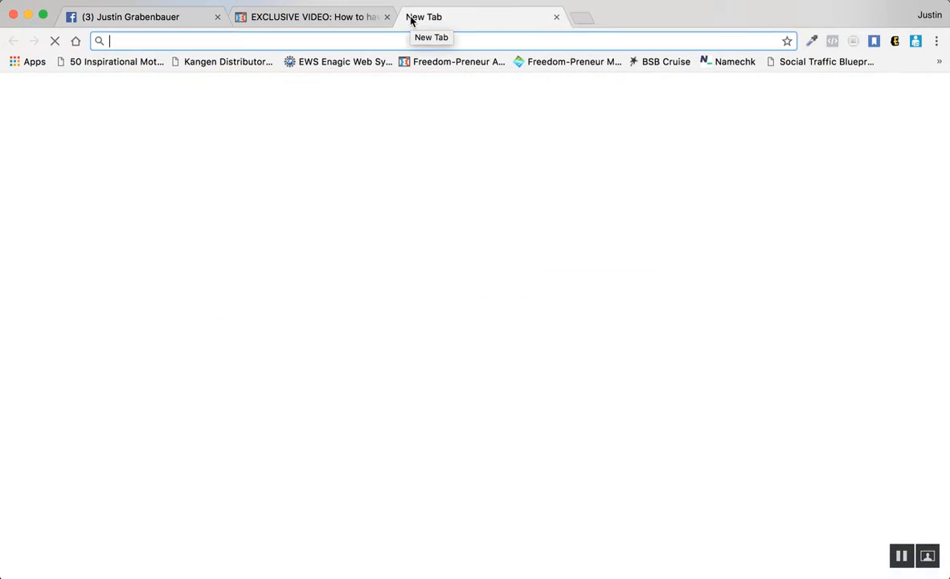
pyautogui.write('www.')
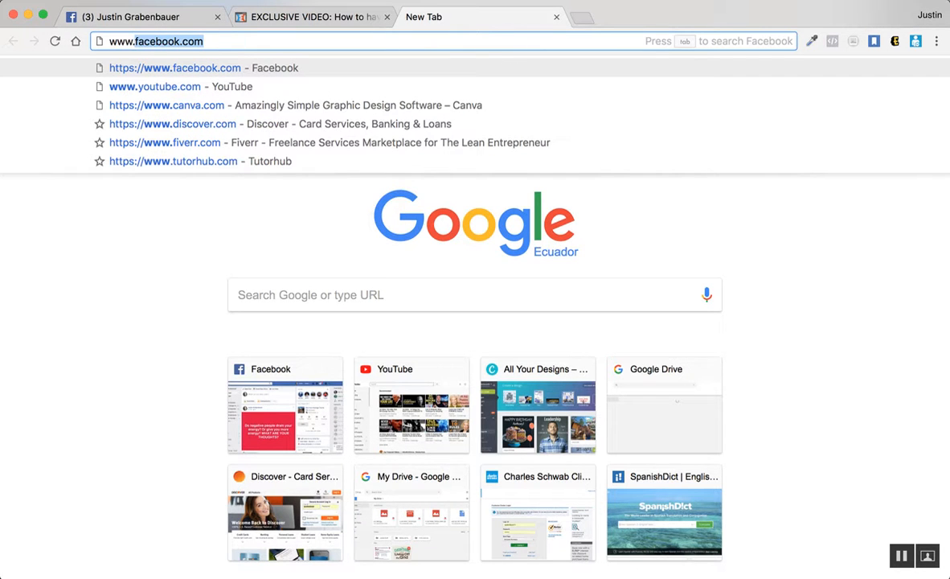
pyautogui.write('can')
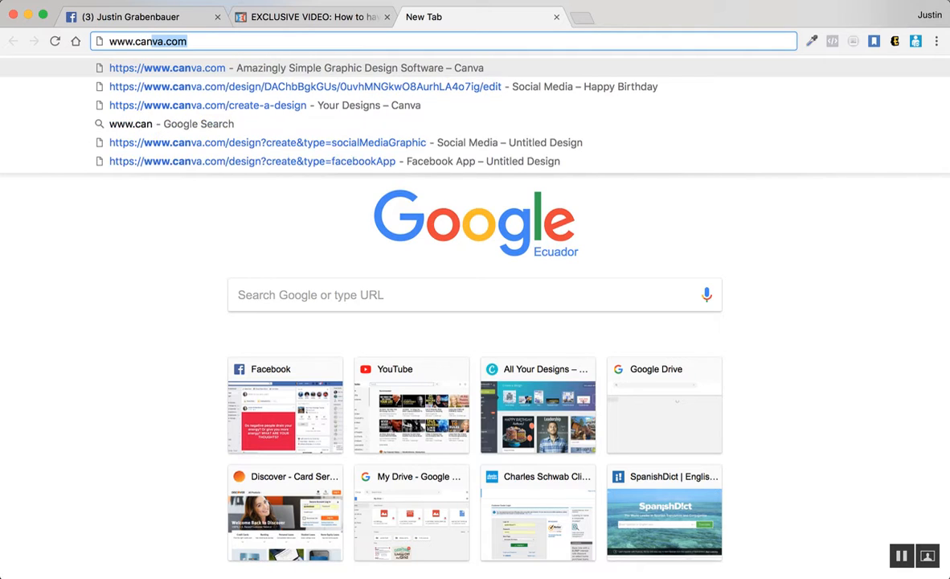
pyautogui.write('va.com')
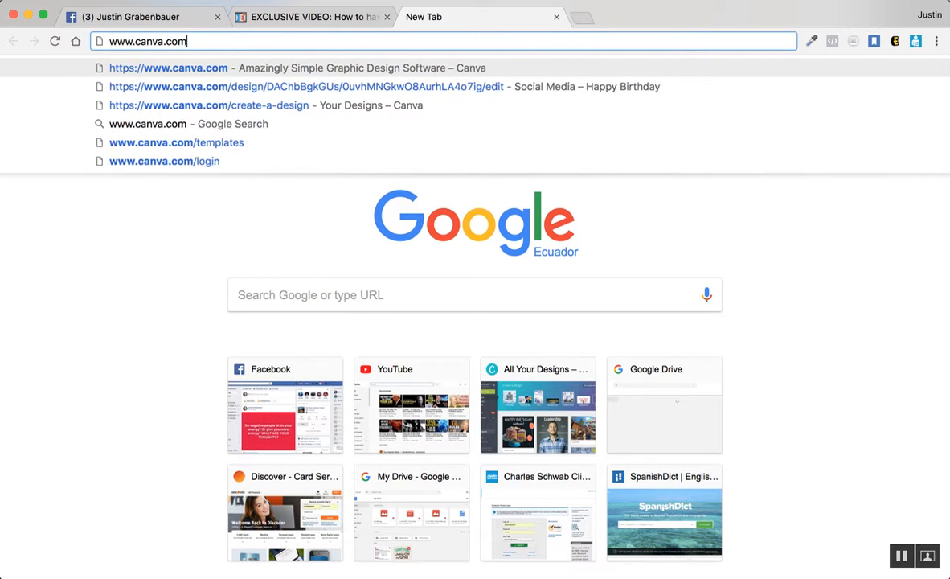
pyautogui.press('Return')
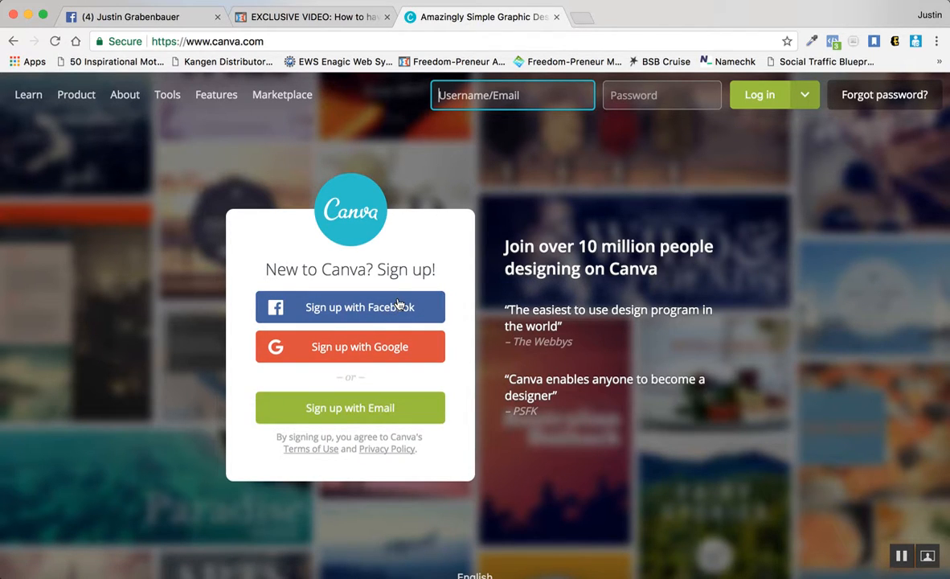
pyautogui.click(807, 96)
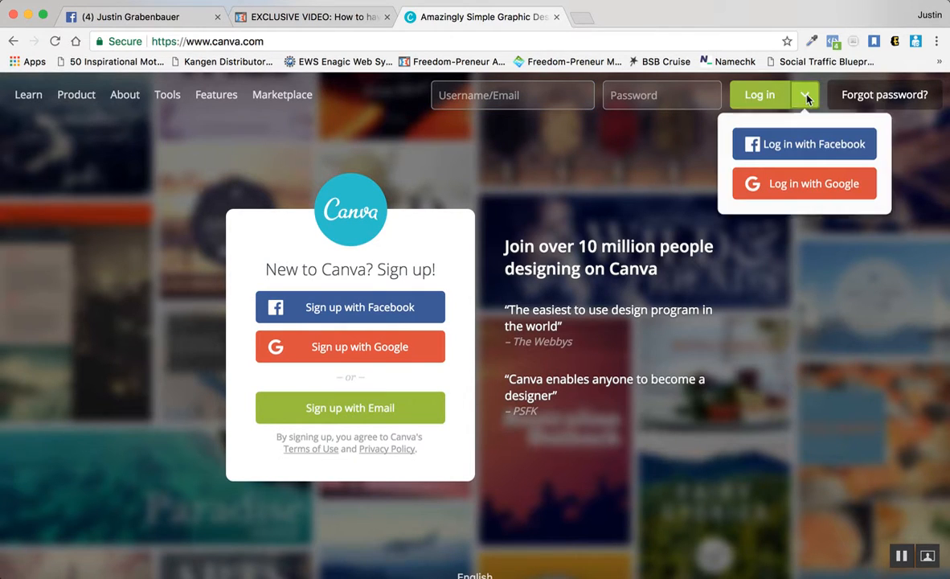
pyautogui.click(784, 160)
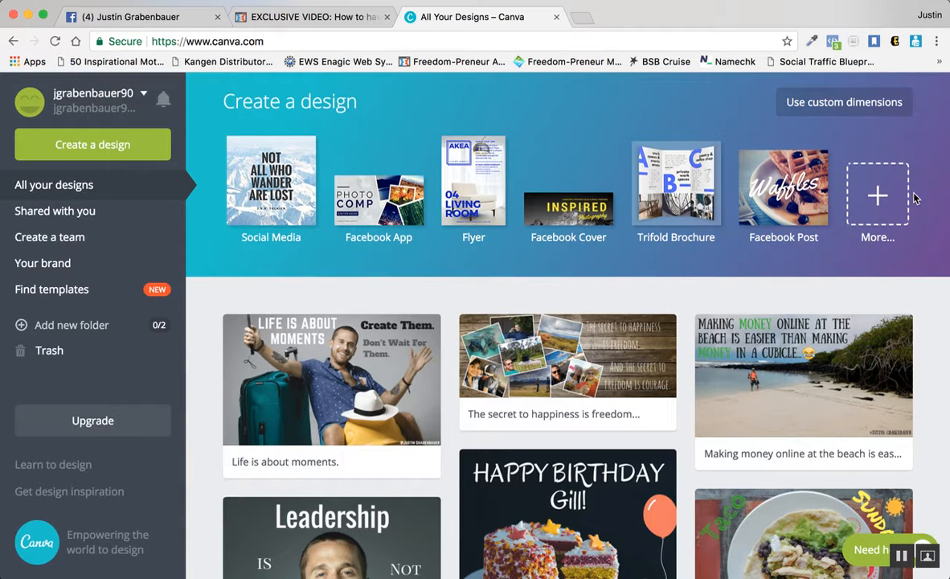
# Look through the preset design types available for a new design and return to the overview of existing designs.
pyautogui.click(113, 153)
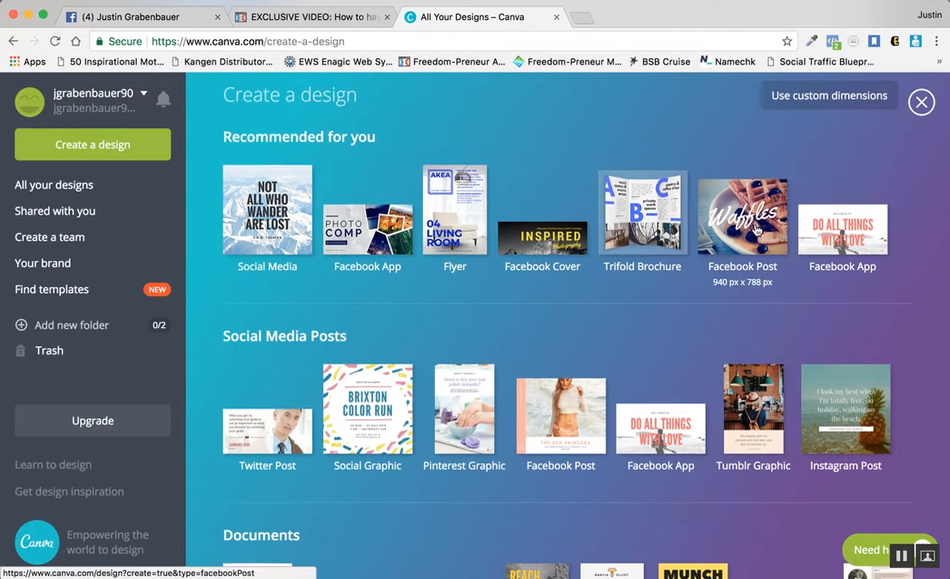
pyautogui.scroll(-9, 759, 226)
pyautogui.scroll(10, 756, 229)
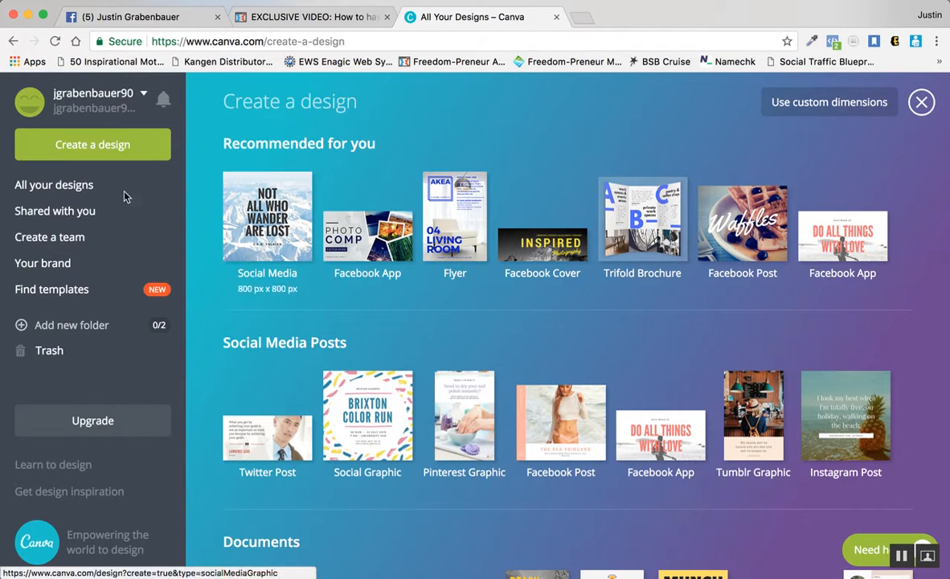
pyautogui.click(83, 186)
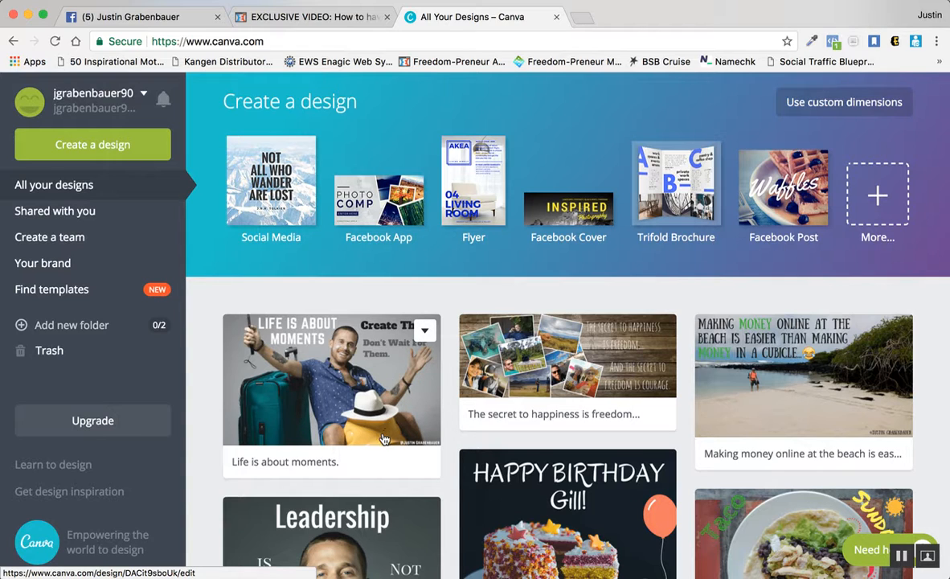
# Start a new design with custom dimensions.
pyautogui.click(108, 148)
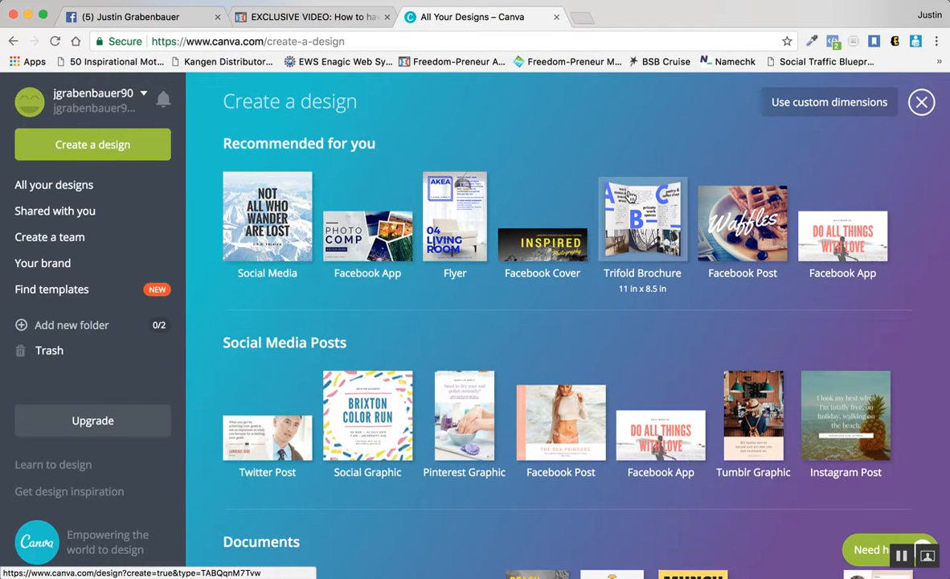
pyautogui.click(820, 110)
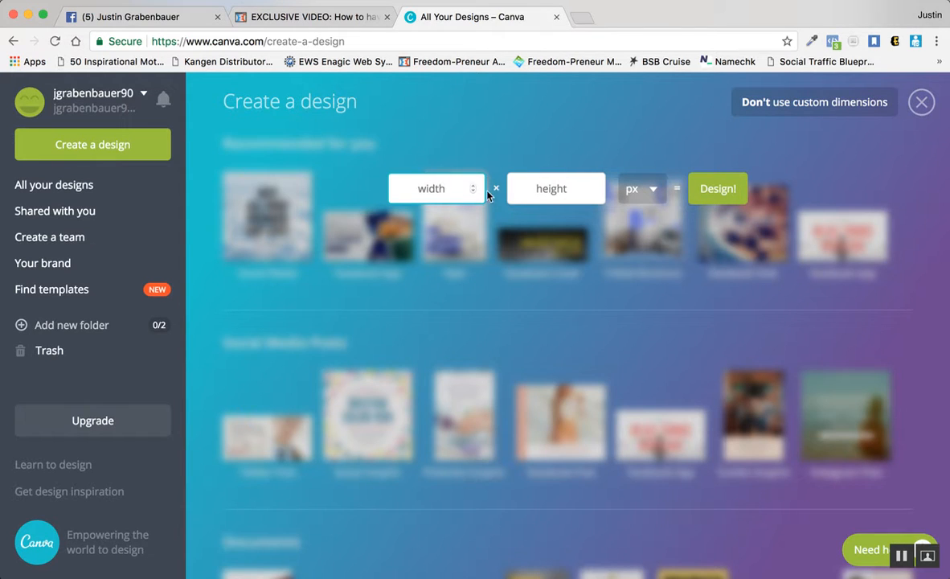
# Switch to Finder, check the pixel dimensions of IMG_1583-2.jpg in the Professional Photos folder, and minimize the window.
pyautogui.moveTo(176, 567)
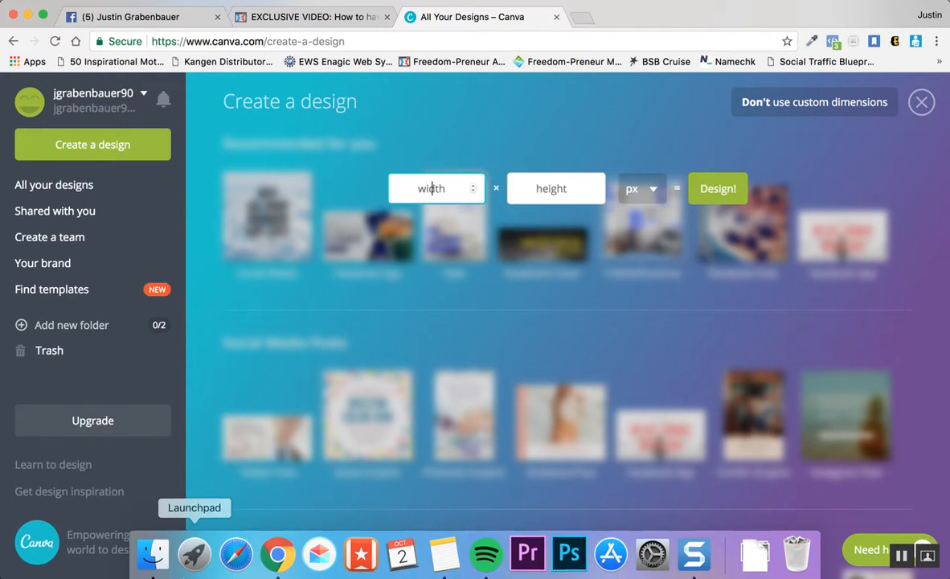
pyautogui.click(155, 550)
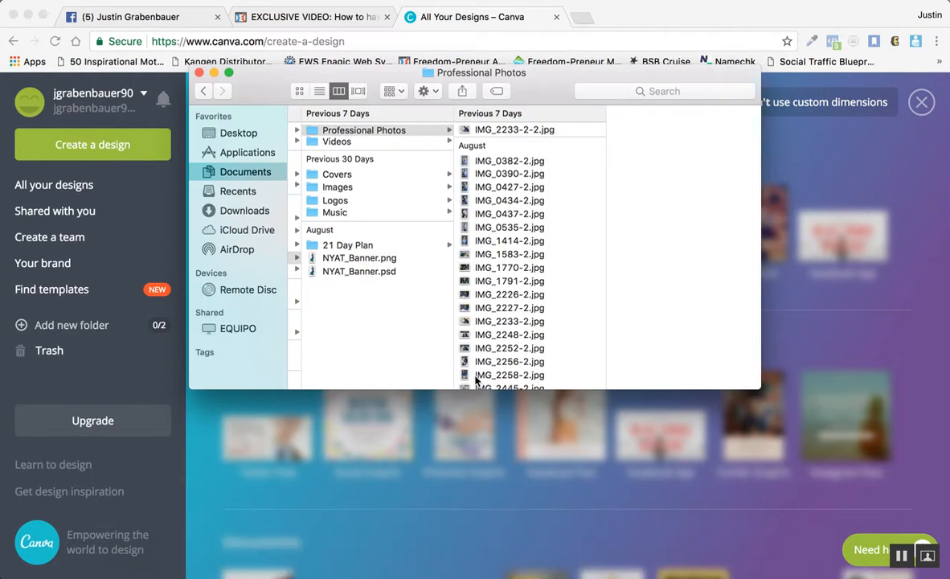
pyautogui.click(506, 294)
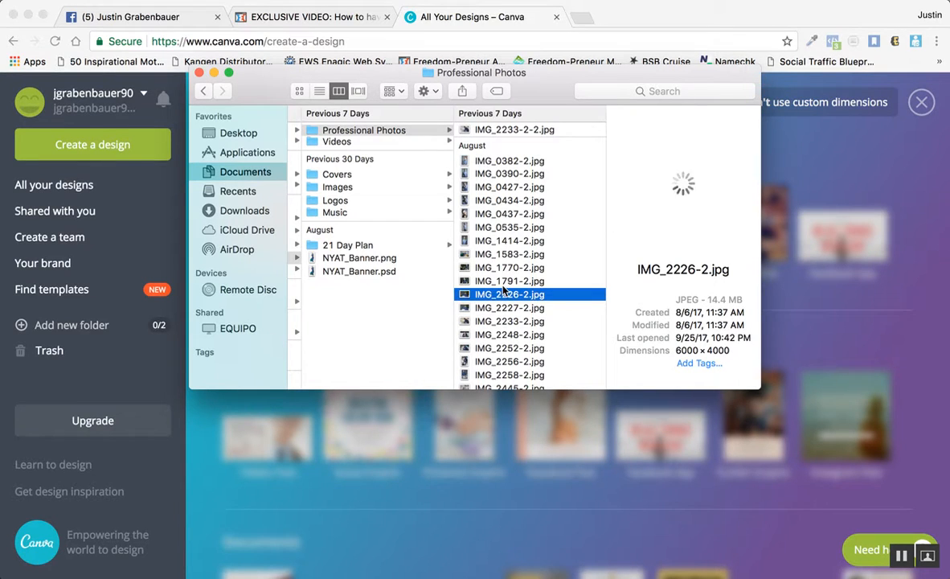
pyautogui.scroll(-1, 504, 293)
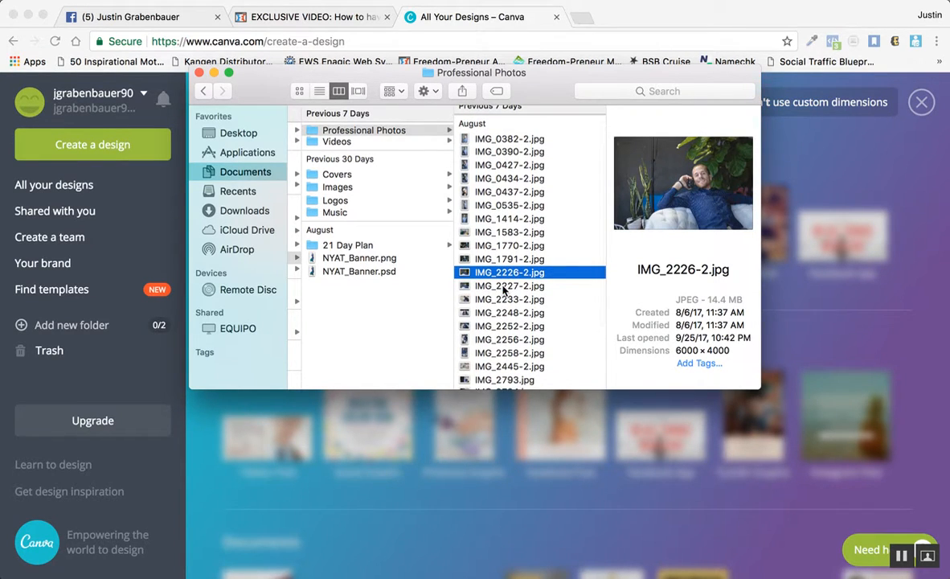
pyautogui.click(507, 233)
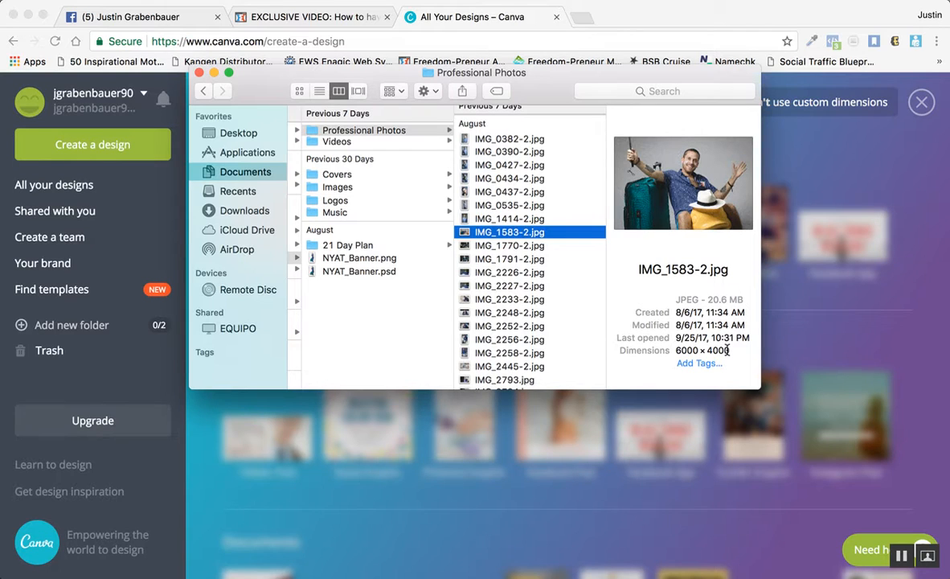
pyautogui.moveTo(727, 350); pyautogui.dragTo(681, 351)
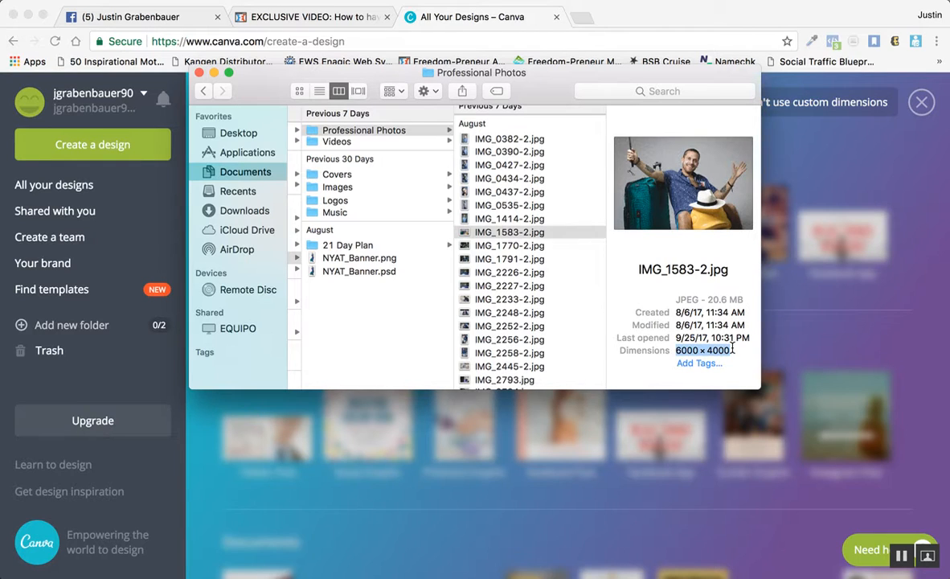
pyautogui.click(698, 343)
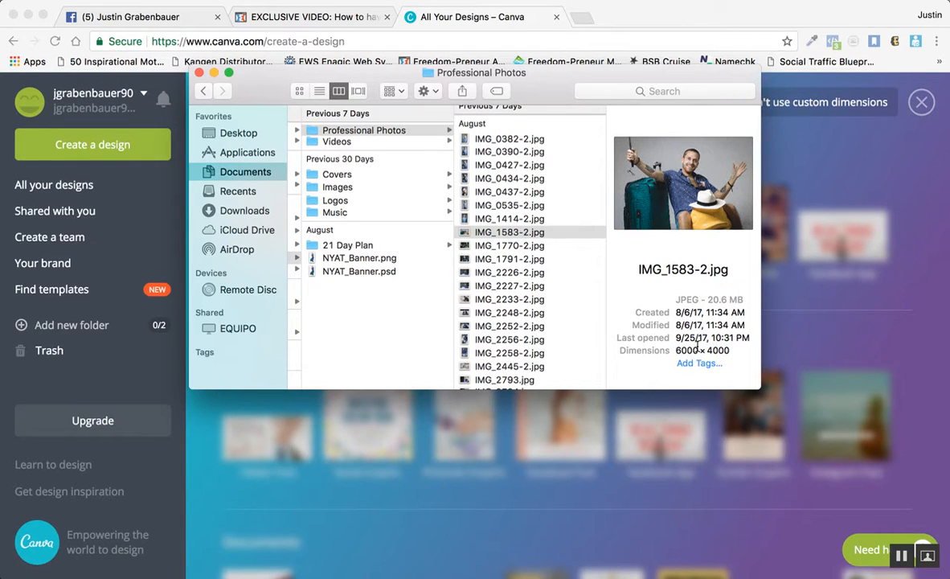
pyautogui.moveTo(674, 351); pyautogui.dragTo(726, 352)
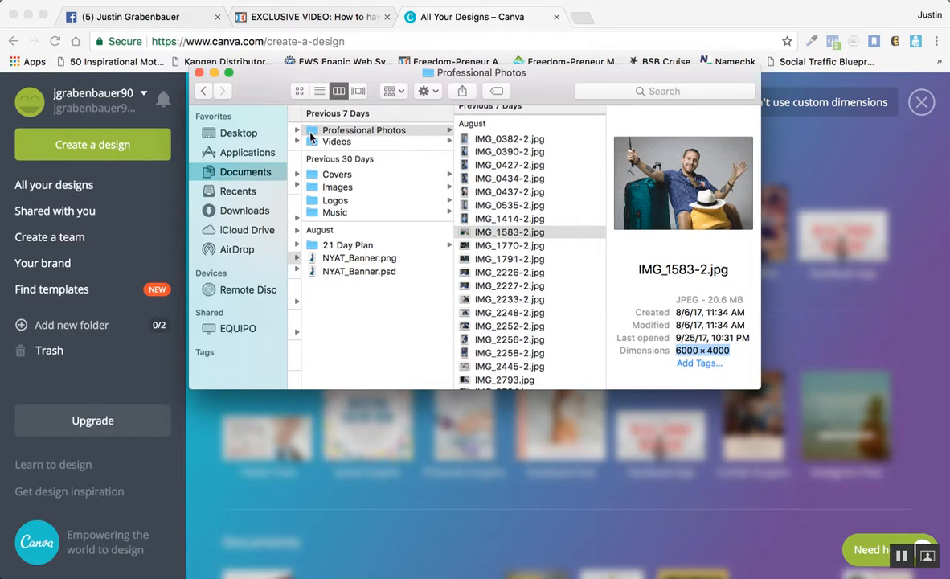
pyautogui.click(213, 72)
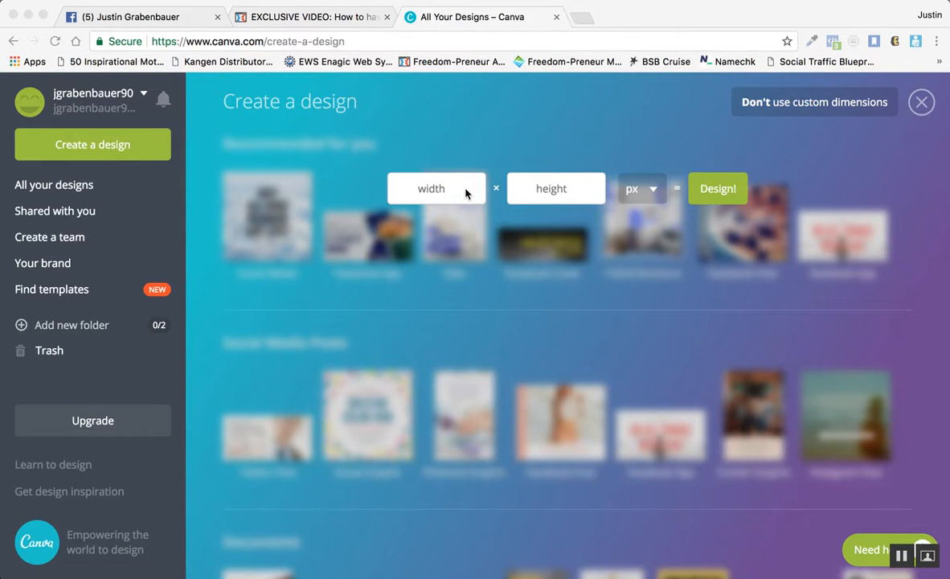
# Create a custom design 5000 px wide and 3000 px high.
pyautogui.click(450, 193)
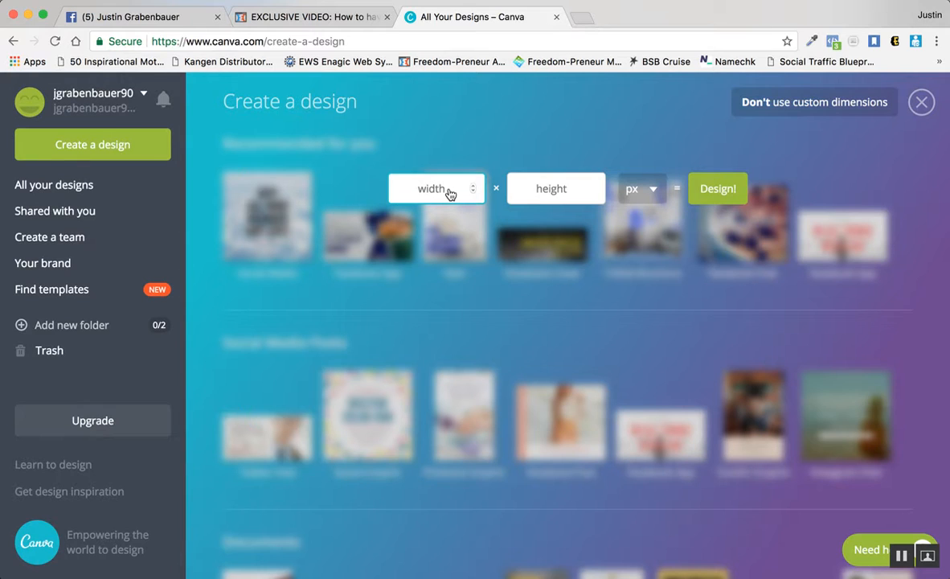
pyautogui.write('5000')
pyautogui.click(552, 188)
pyautogui.write('3000')
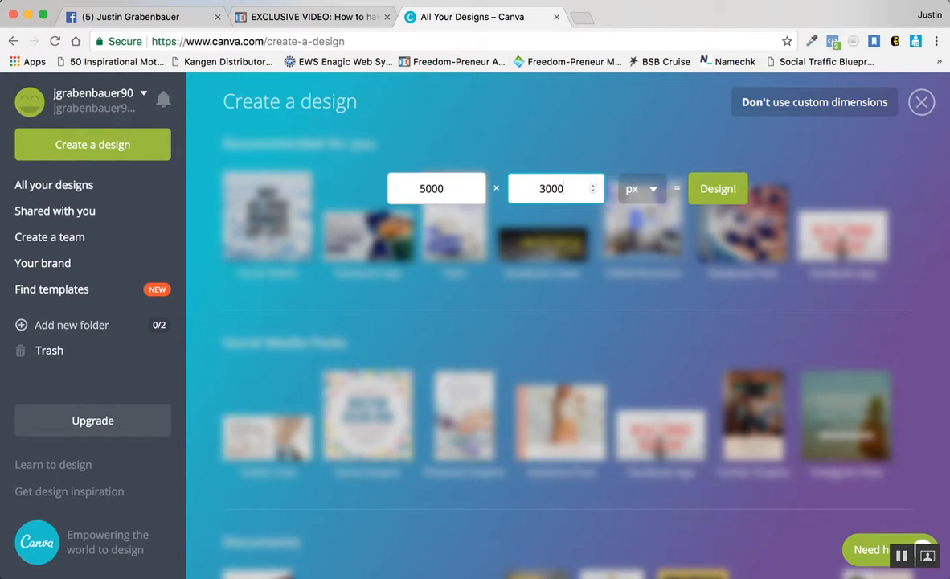
pyautogui.click(720, 188)
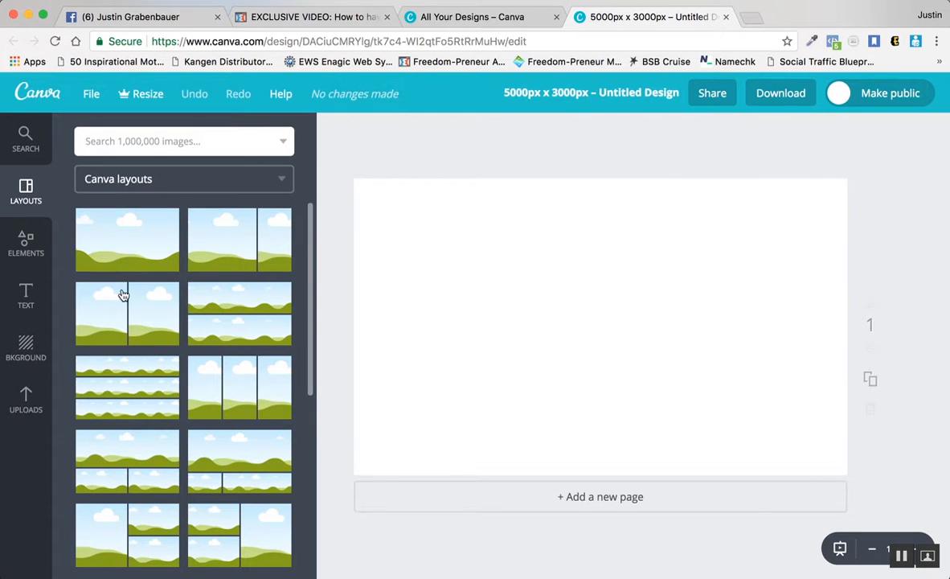
# Try the single-image layout and the wide-and-narrow two-image layout on the page, removing each one again.
pyautogui.click(138, 240)
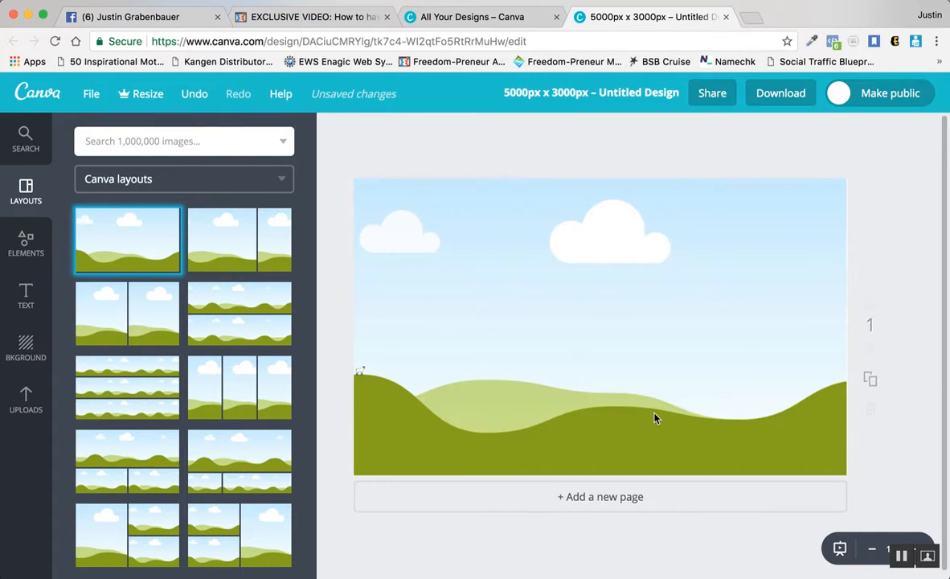
pyautogui.click(684, 407)
pyautogui.press('Delete')
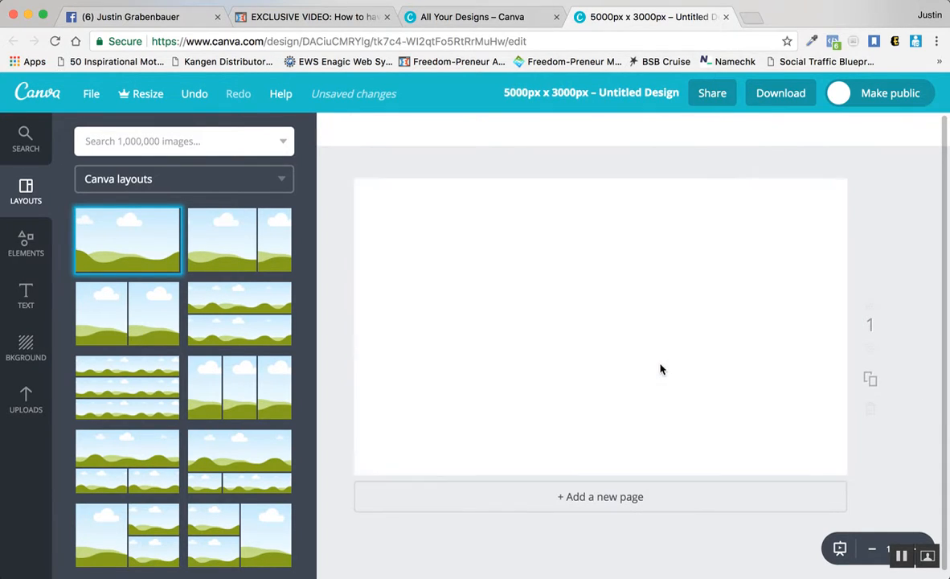
pyautogui.click(229, 266)
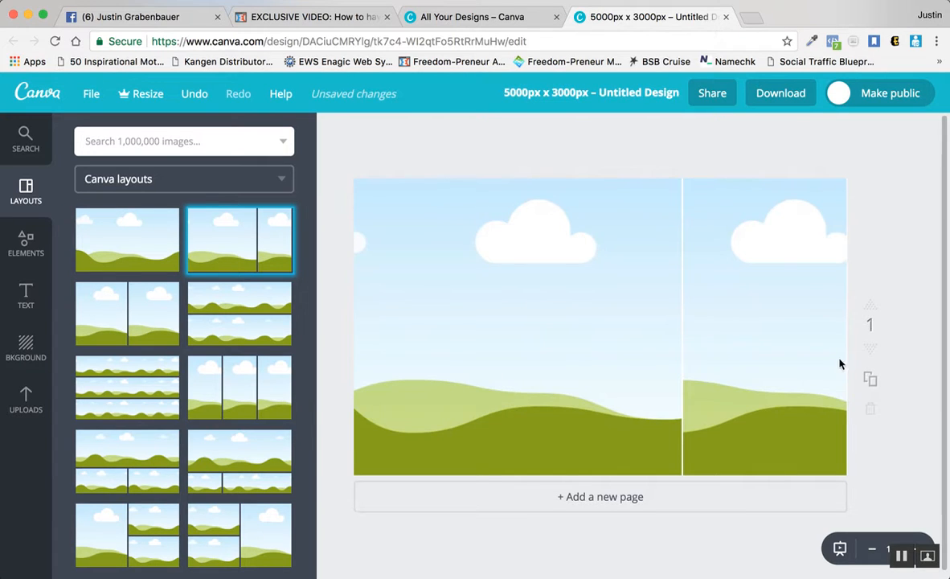
pyautogui.click(553, 379)
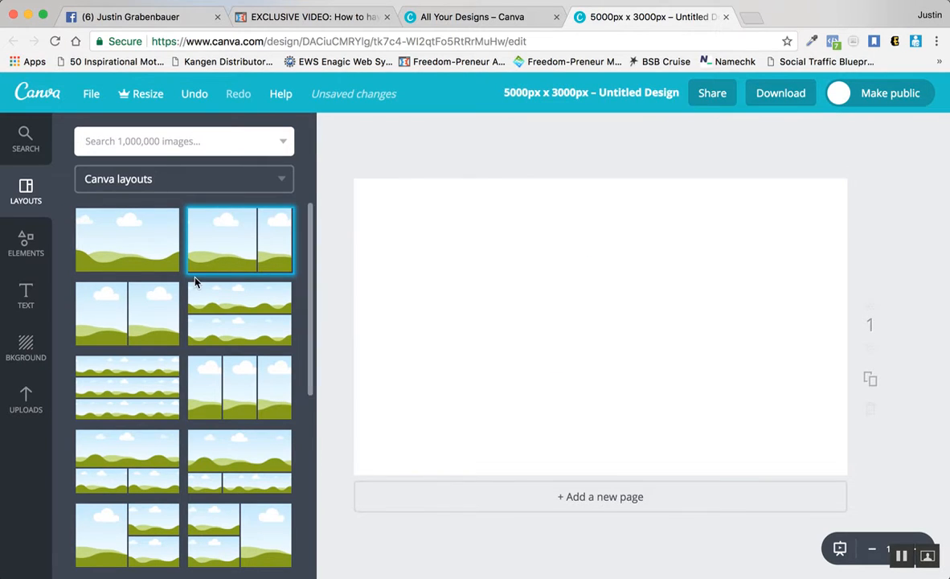
# Apply the single-image layout to the page and upload IMG_1583-2.jpg from the Professional Photos folder in Finder, minimizing the Finder window.
pyautogui.click(134, 254)
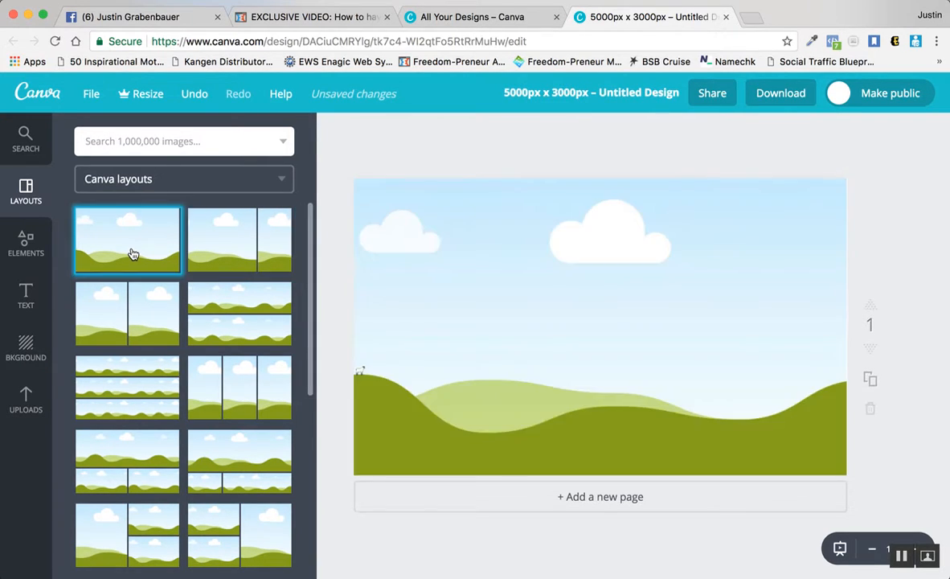
pyautogui.click(23, 408)
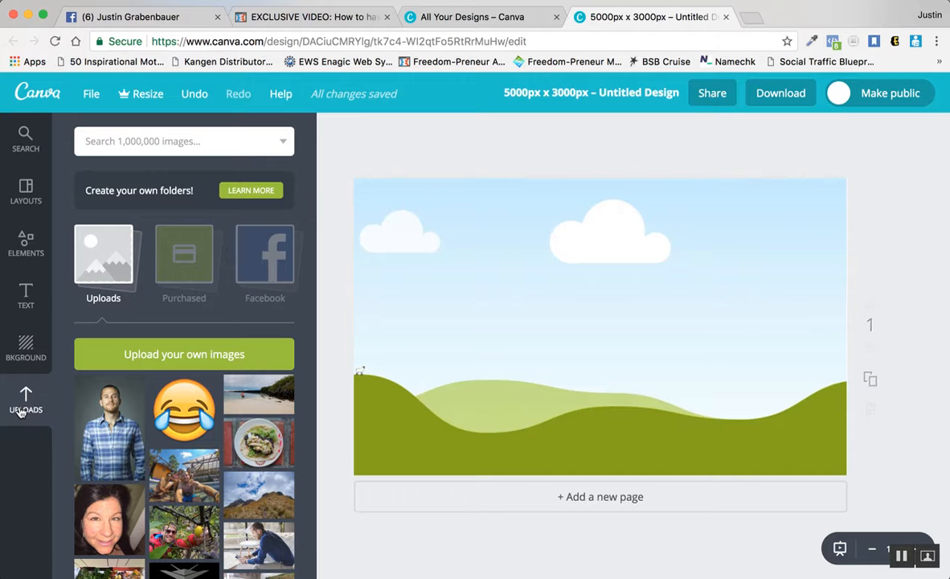
pyautogui.moveTo(252, 575)
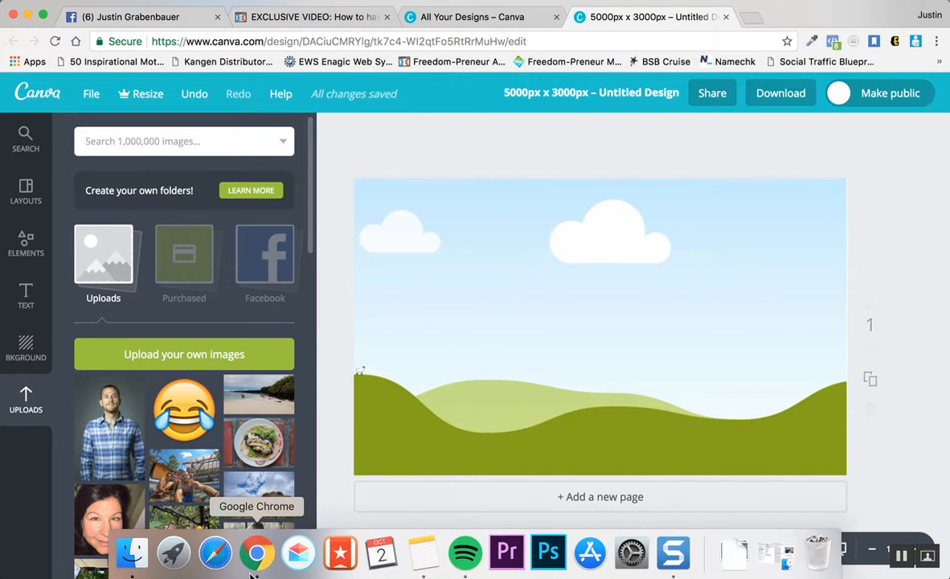
pyautogui.click(132, 554)
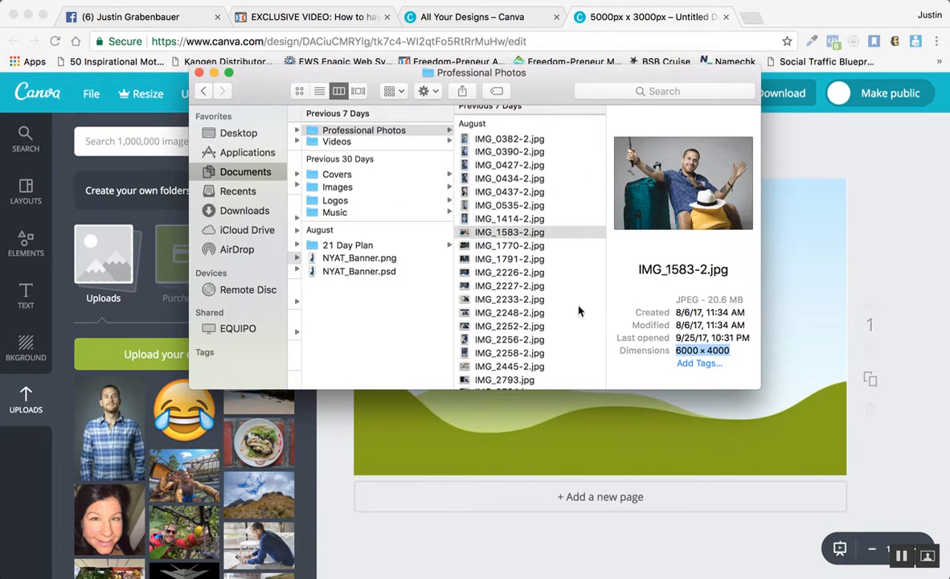
pyautogui.click(519, 233)
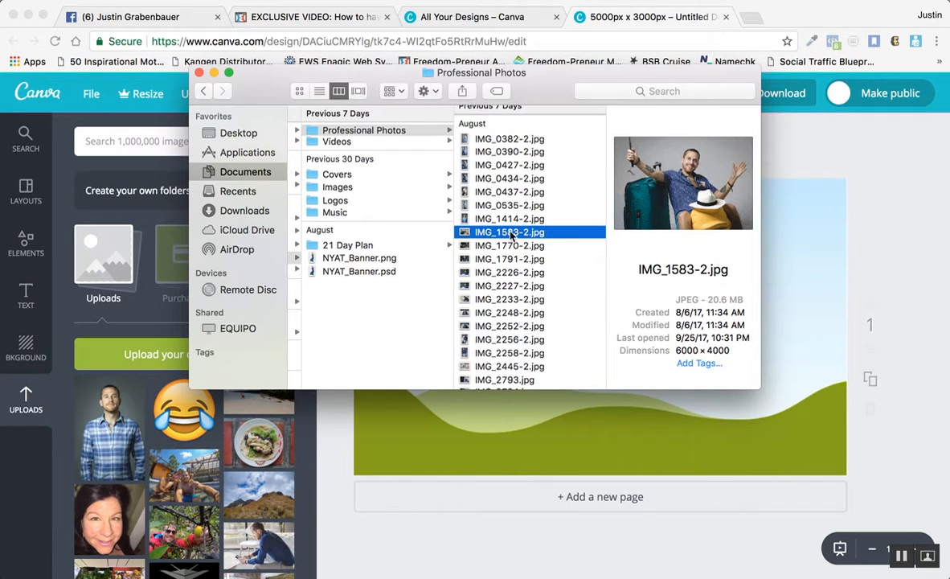
pyautogui.moveTo(494, 244); pyautogui.dragTo(185, 451)
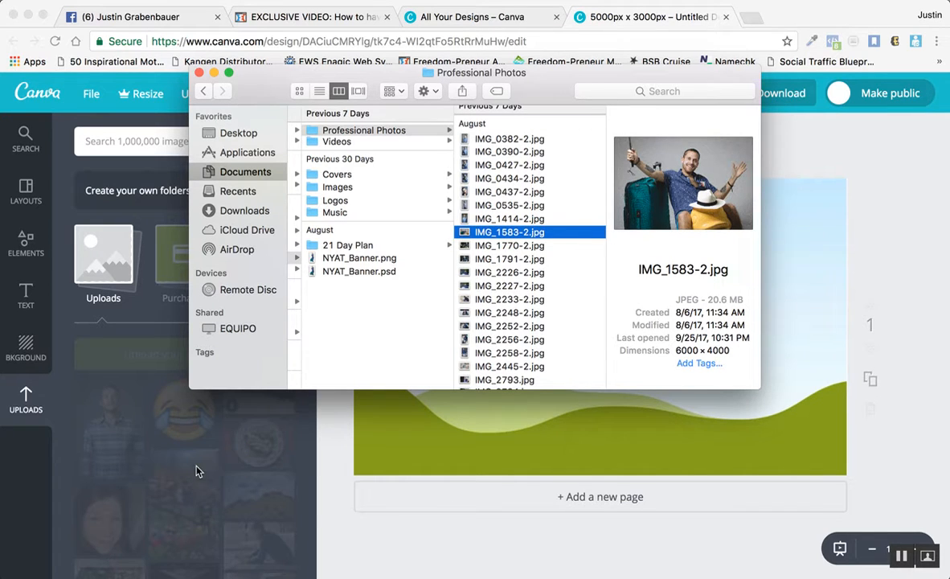
pyautogui.click(214, 73)
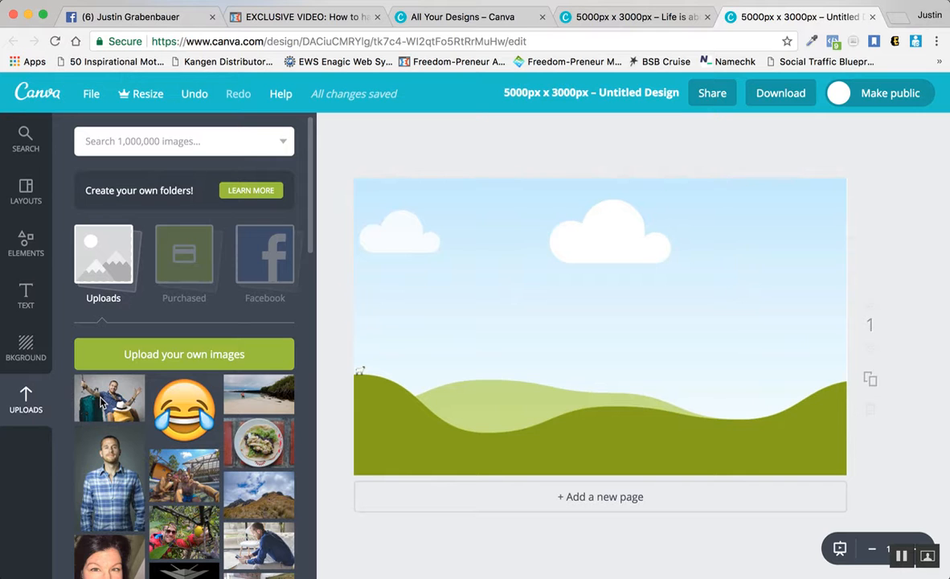
# Fill the page's single-image layout with the newly uploaded photo of the man with the teal suitcase.
pyautogui.moveTo(98, 377); pyautogui.dragTo(441, 350)
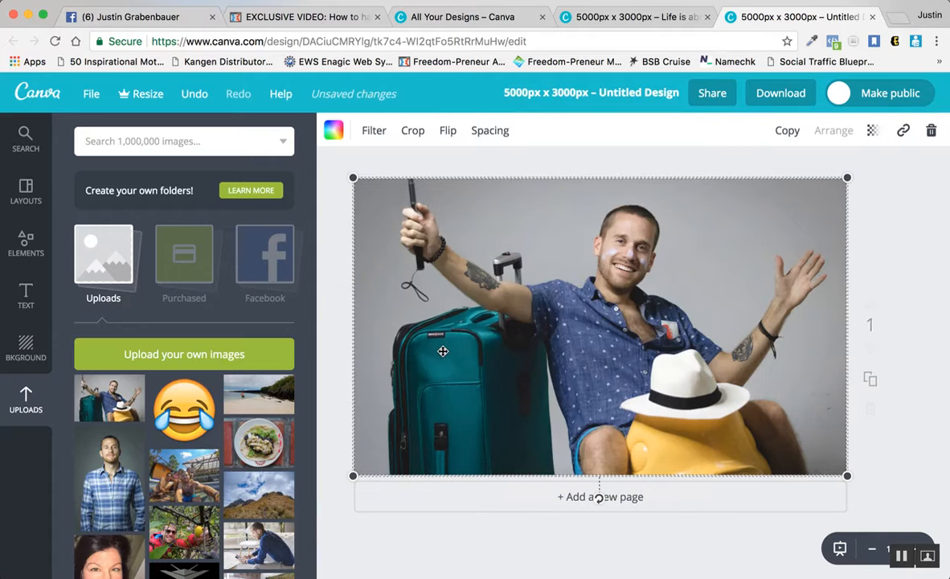
pyautogui.click(904, 337)
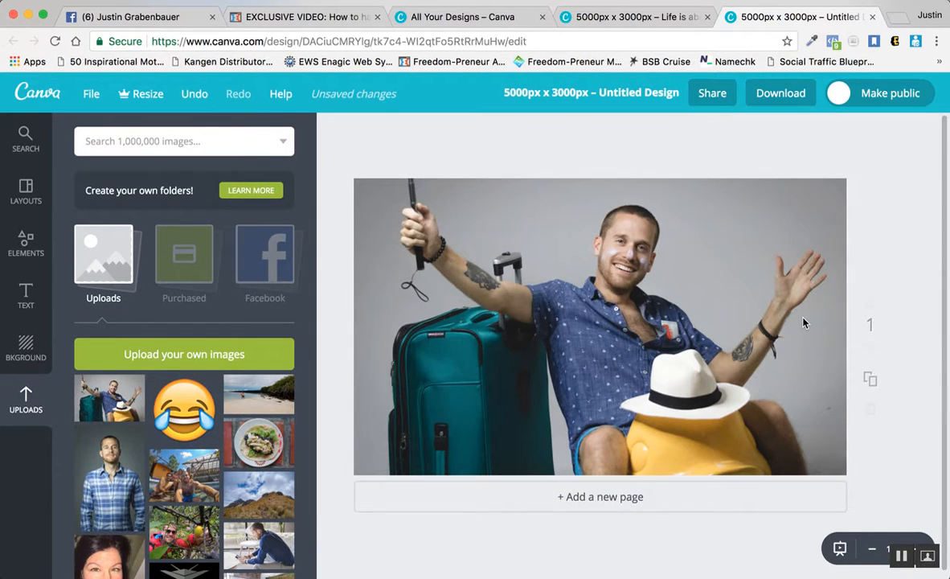
# Try the Drama filter on the photo and undo it.
pyautogui.click(464, 373)
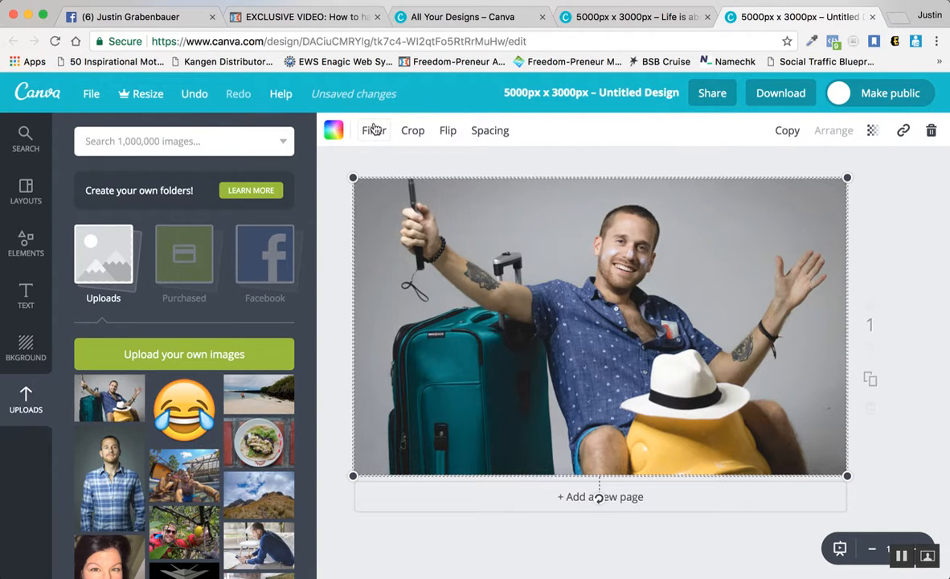
pyautogui.click(374, 130)
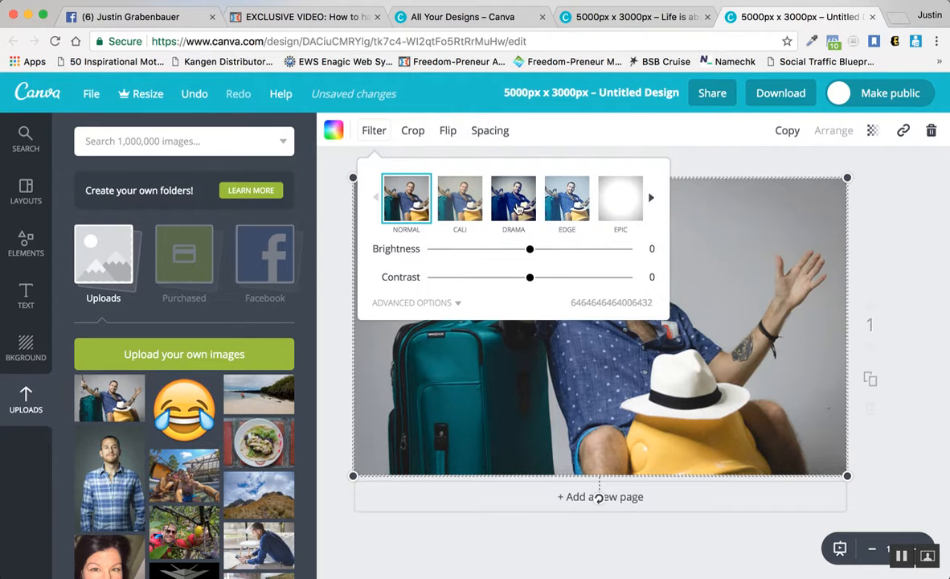
pyautogui.click(518, 206)
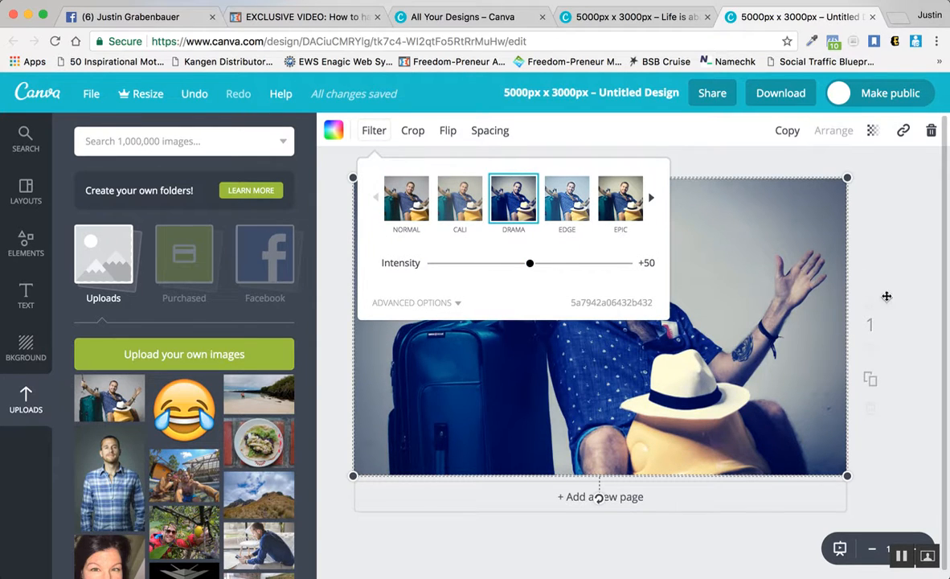
pyautogui.click(833, 276)
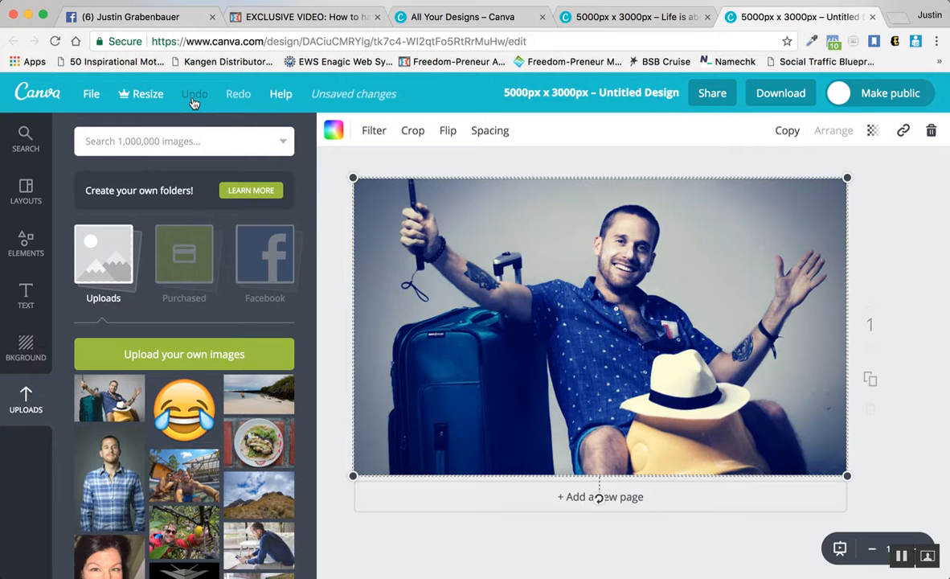
pyautogui.click(184, 93)
# Try a contrast of +47 on the photo and undo the adjustment.
pyautogui.click(376, 133)
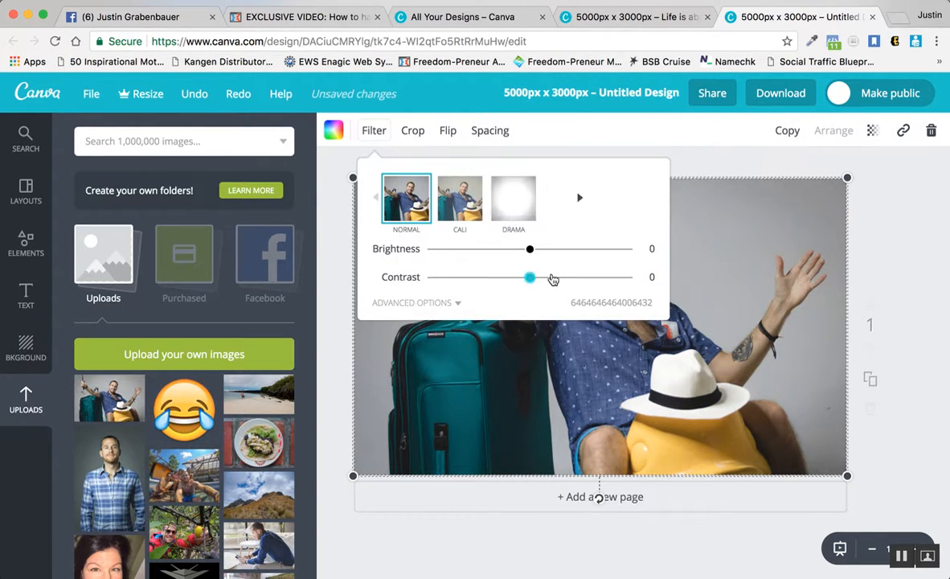
pyautogui.moveTo(530, 278); pyautogui.dragTo(576, 279)
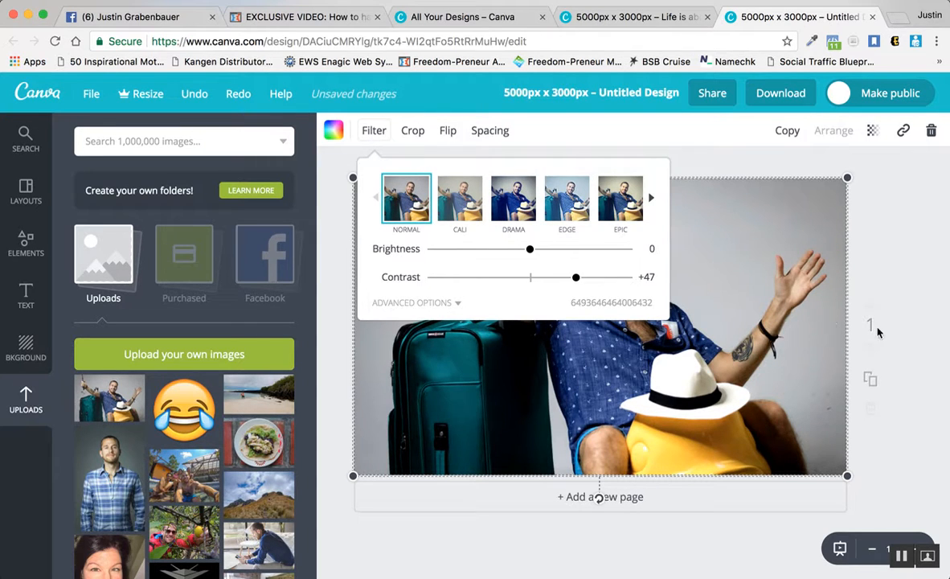
pyautogui.click(909, 342)
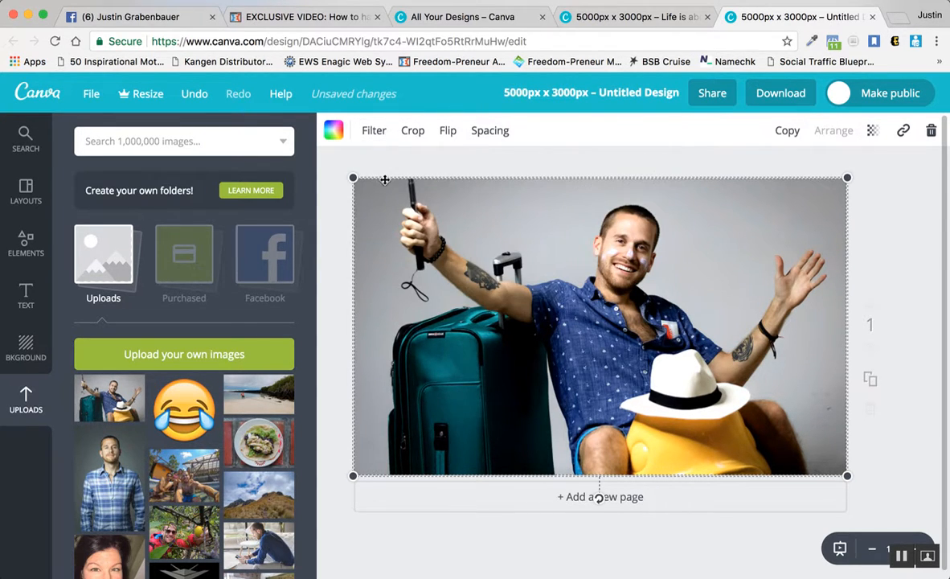
pyautogui.click(202, 97)
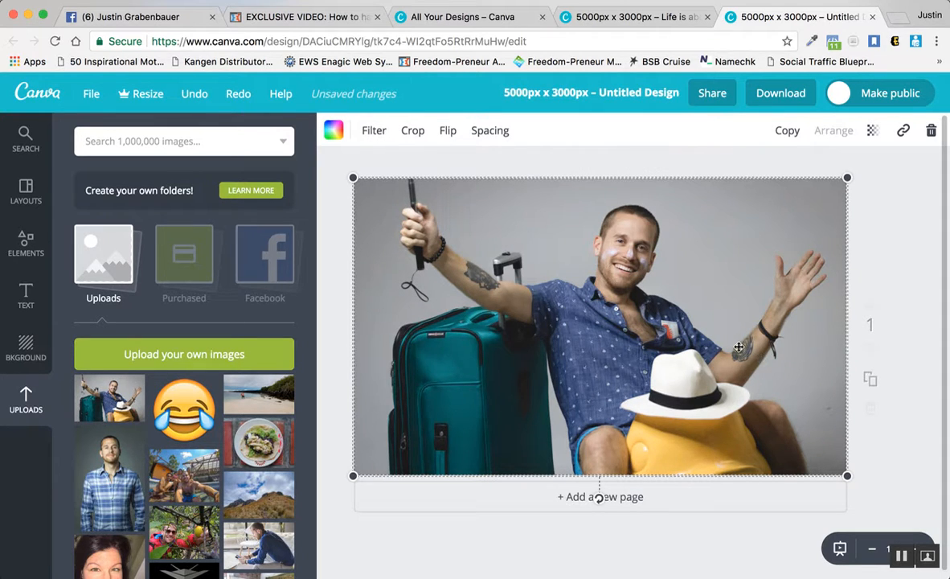
# Try shifting the photo upward within its crop frame.
pyautogui.click(414, 131)
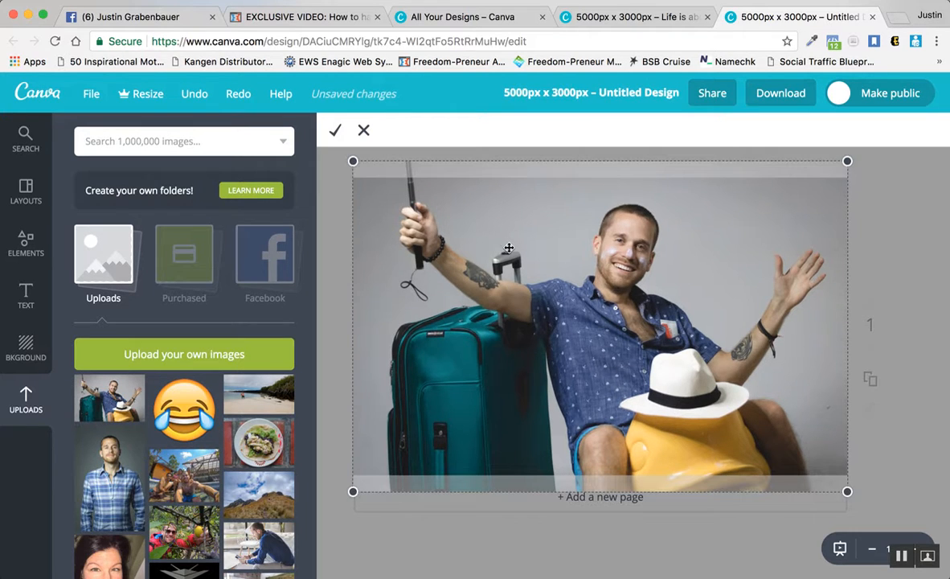
pyautogui.moveTo(508, 252); pyautogui.dragTo(496, 199)
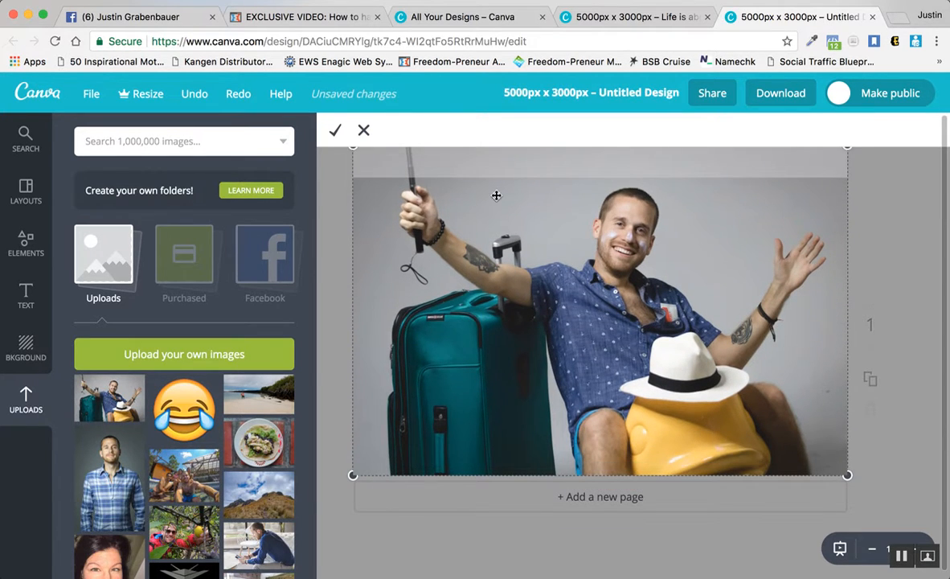
pyautogui.click(337, 131)
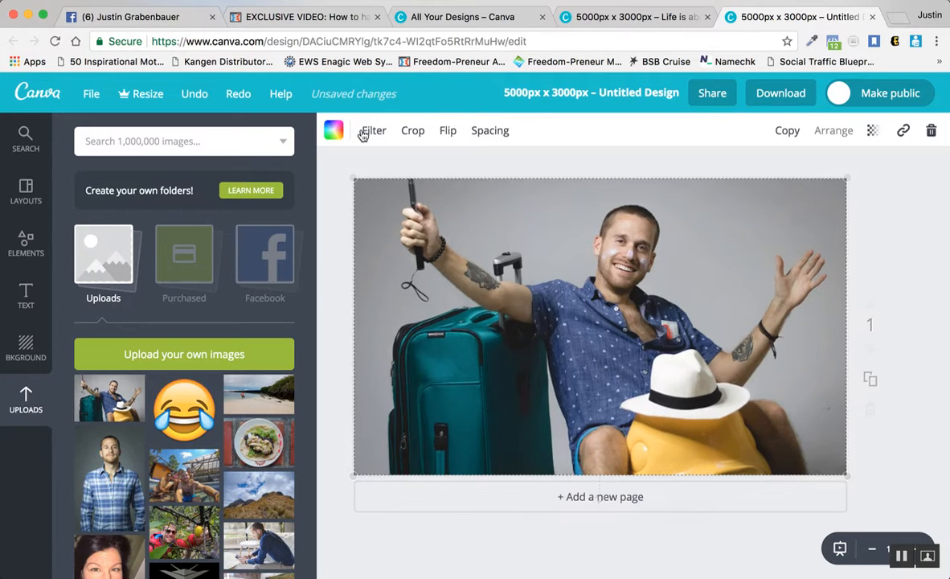
# Try flipping the photo vertically and undo the flip.
pyautogui.click(449, 134)
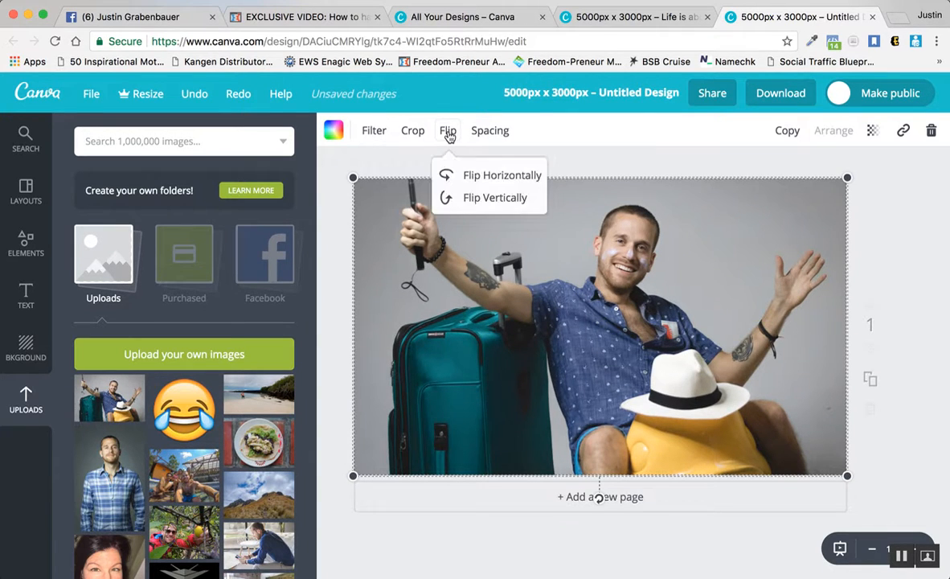
pyautogui.click(487, 202)
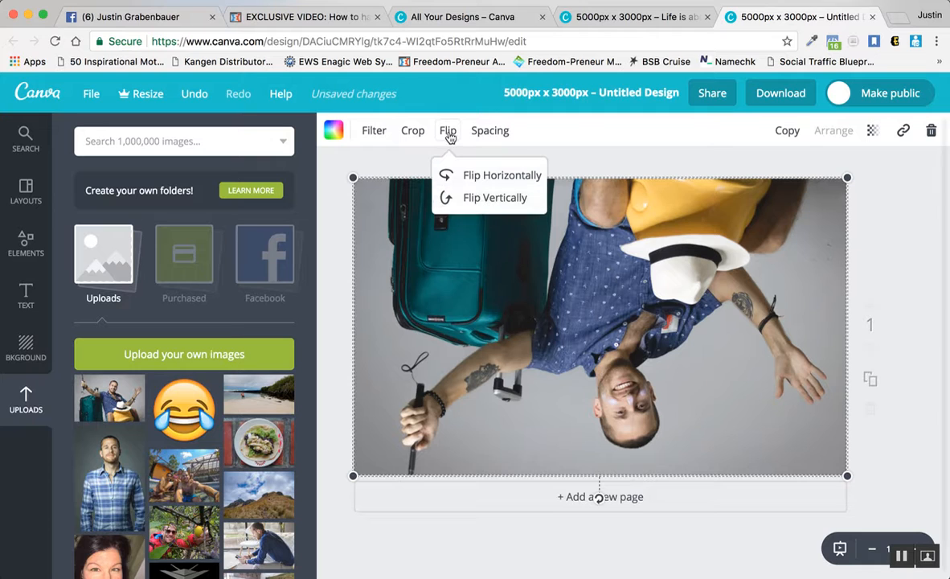
pyautogui.click(193, 93)
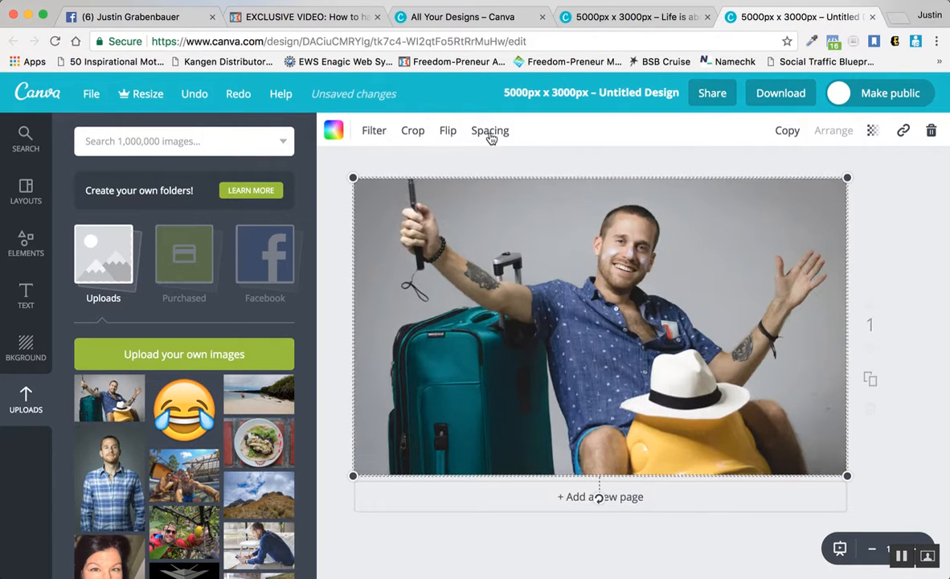
# Try adjusting the photo's transparency, return it to 100, and deselect the photo.
pyautogui.click(861, 167)
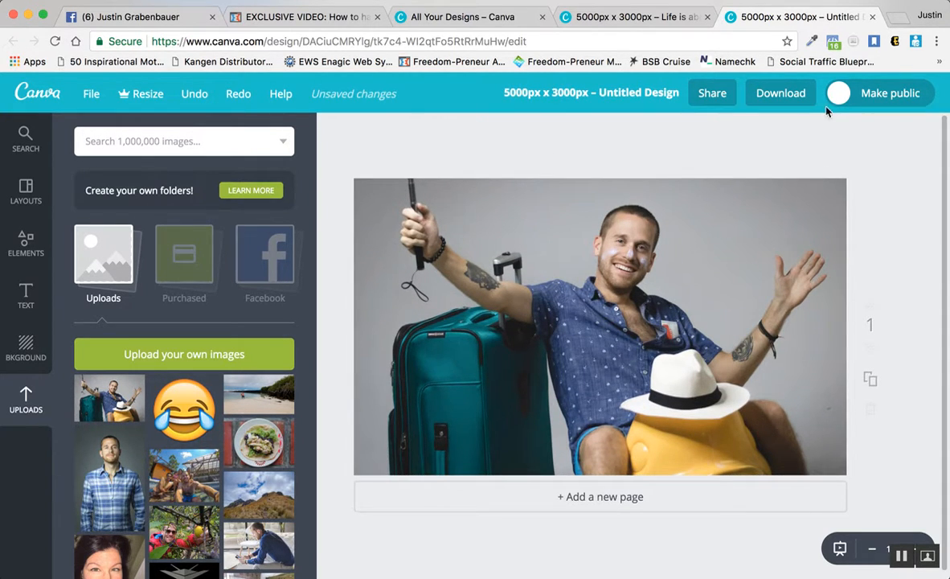
pyautogui.click(745, 226)
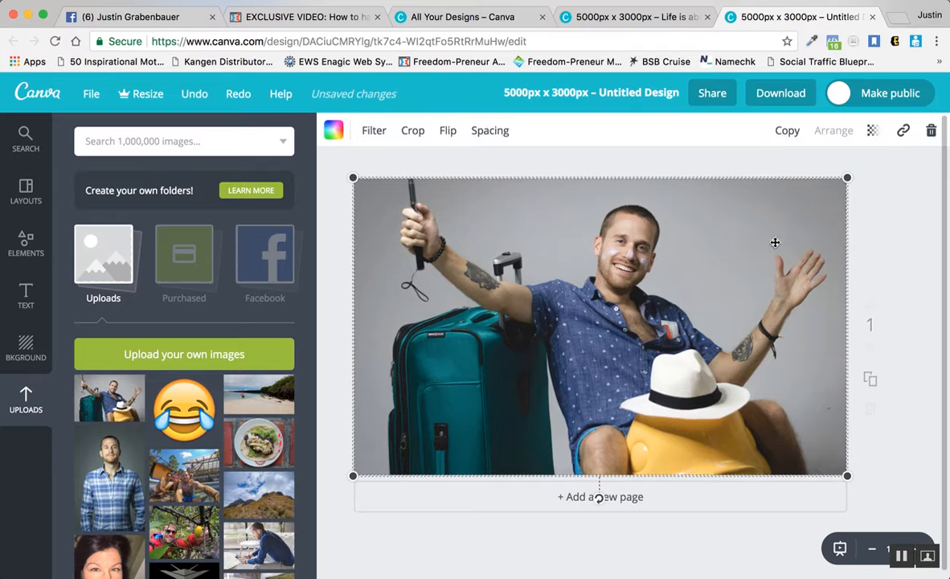
pyautogui.click(871, 131)
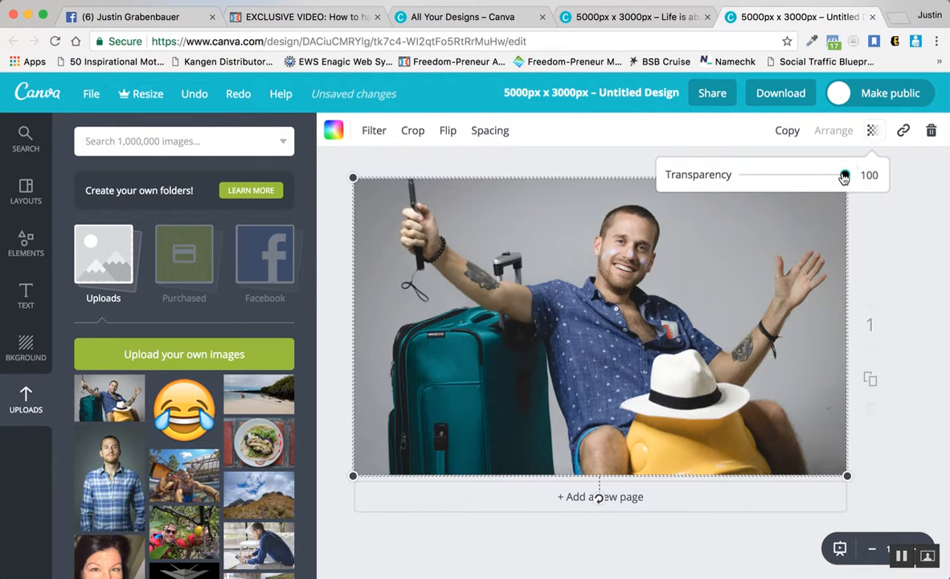
pyautogui.moveTo(844, 176)
pyautogui.mouseDown()
pyautogui.moveTo(762, 182)
pyautogui.moveTo(848, 176)
pyautogui.mouseUp()
pyautogui.click(911, 227)
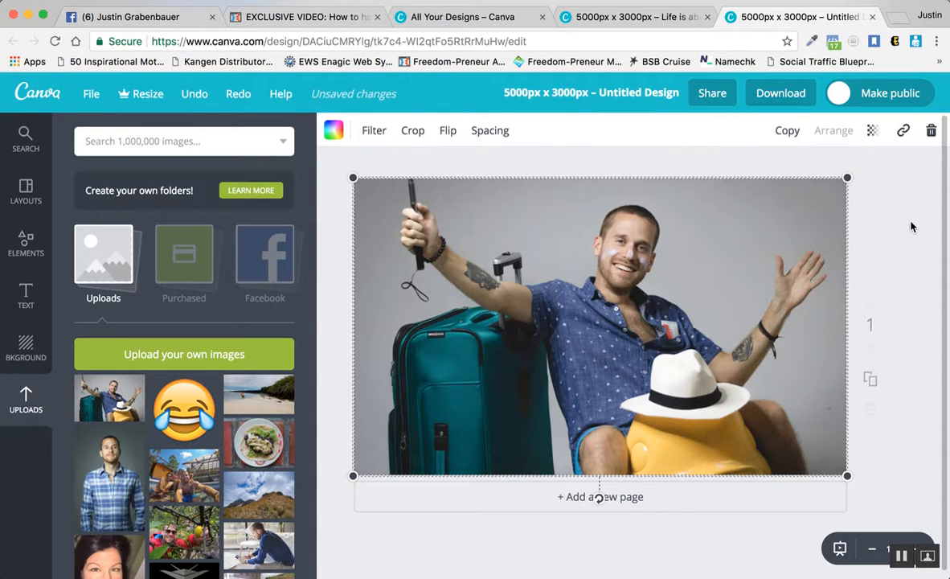
pyautogui.click(702, 561)
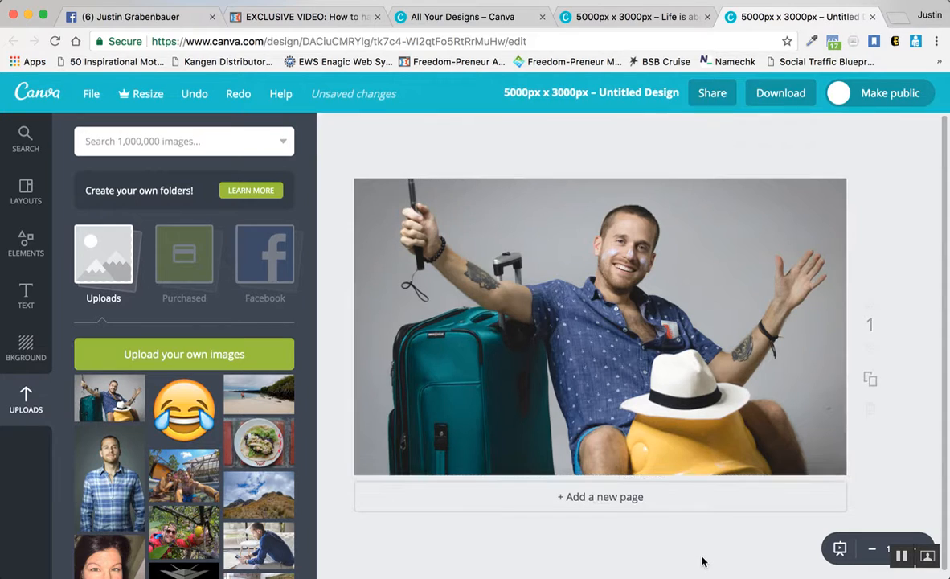
# Add the Farm to Table text template over the middle of the photo and enlarge it to size 39.4.
pyautogui.click(25, 297)
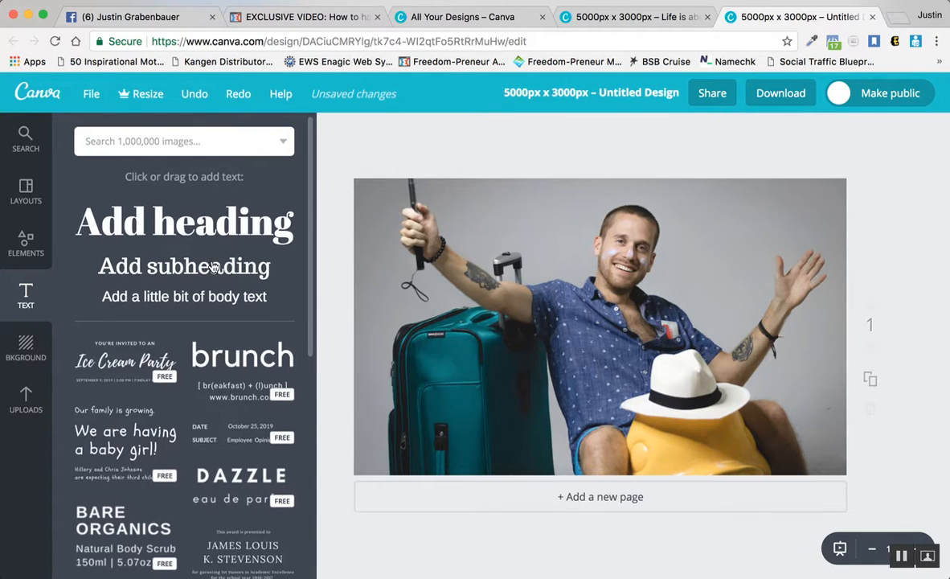
pyautogui.scroll(-3, 214, 267)
pyautogui.scroll(-3, 214, 268)
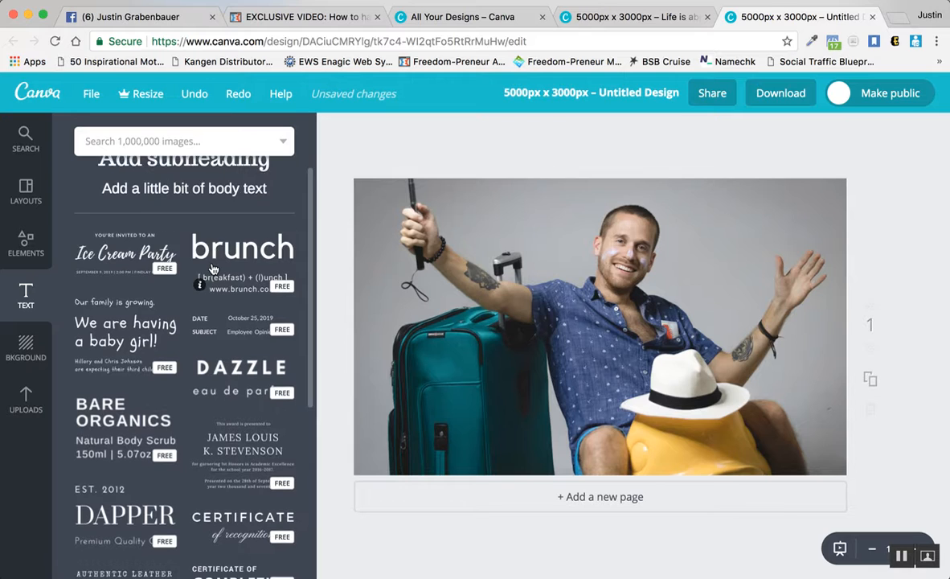
pyautogui.scroll(-5, 214, 281)
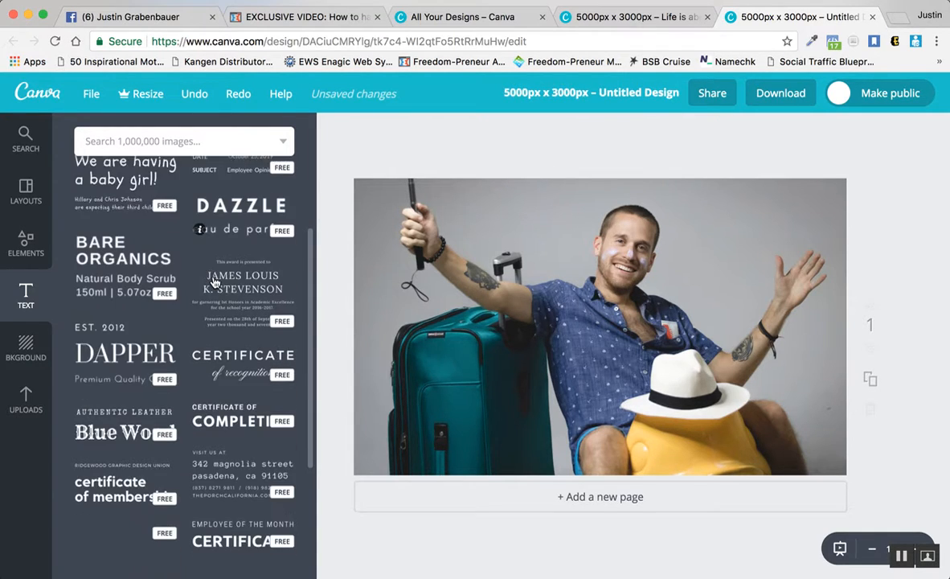
pyautogui.scroll(-1, 214, 281)
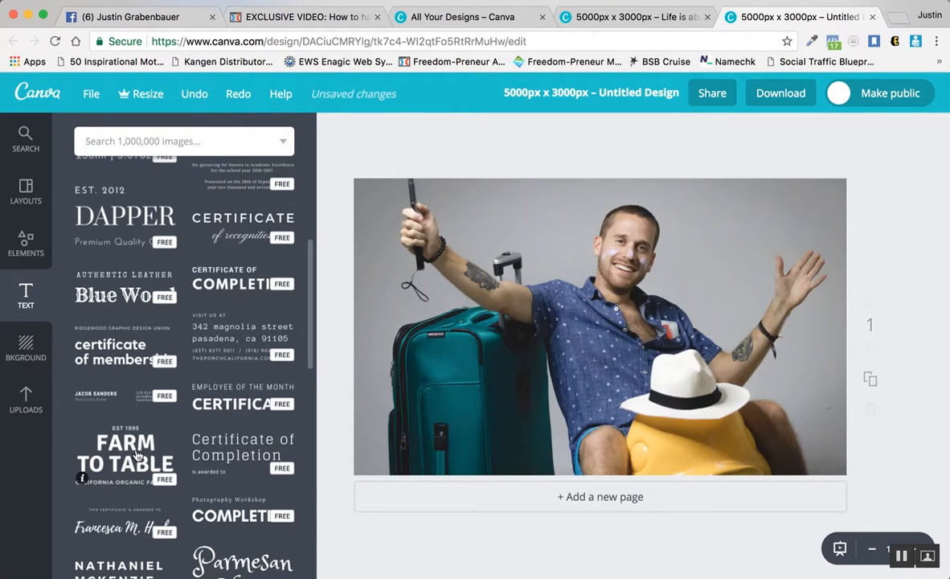
pyautogui.moveTo(136, 455); pyautogui.dragTo(560, 342)
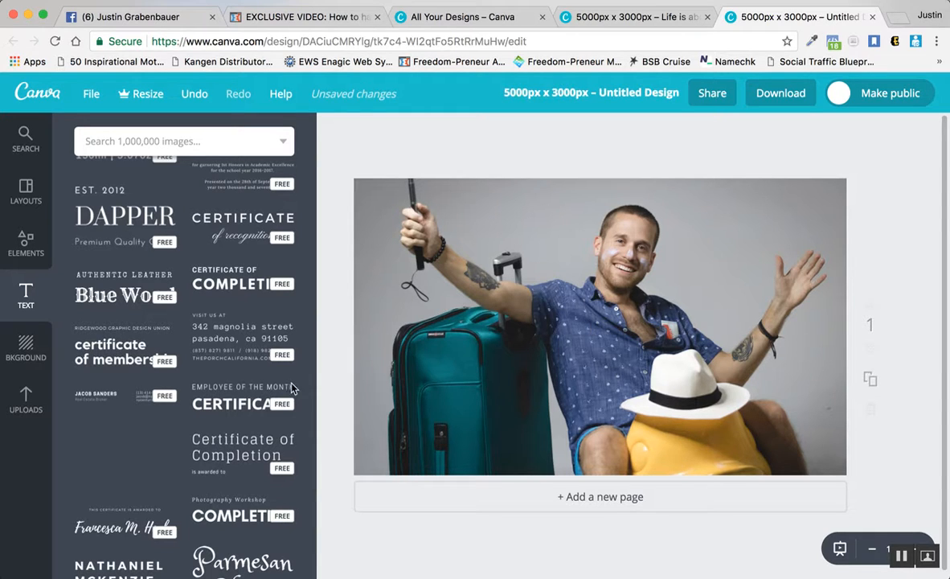
pyautogui.moveTo(609, 389); pyautogui.dragTo(585, 317)
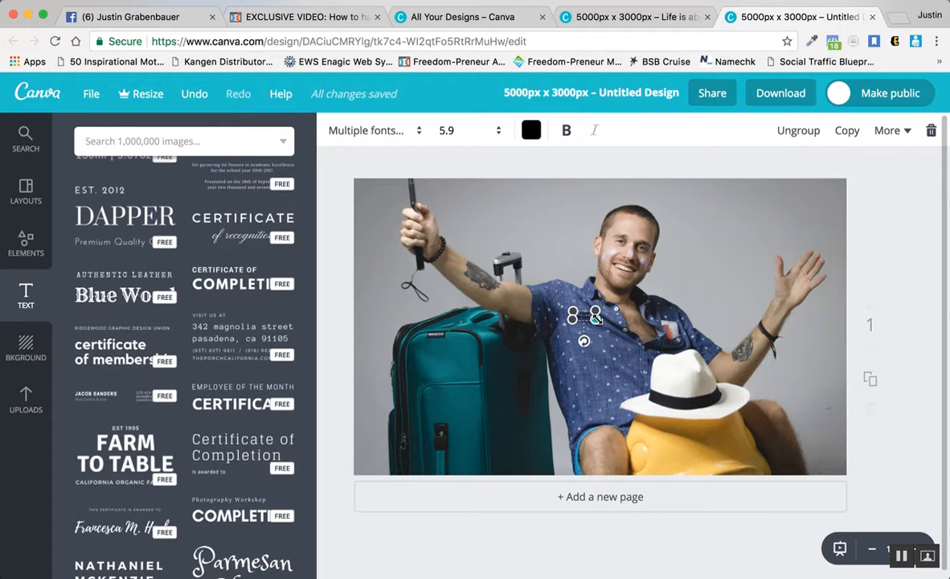
pyautogui.moveTo(654, 368); pyautogui.dragTo(738, 412)
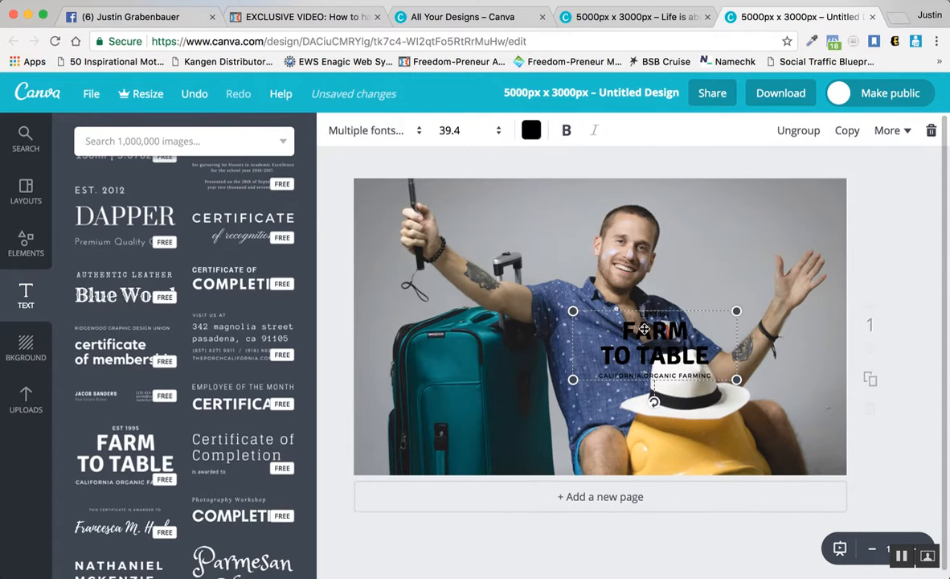
# Move the Farm to Table text group above the suitcase and delete its EST 1995 and California Organic Farming lines.
pyautogui.moveTo(644, 329); pyautogui.dragTo(562, 213)
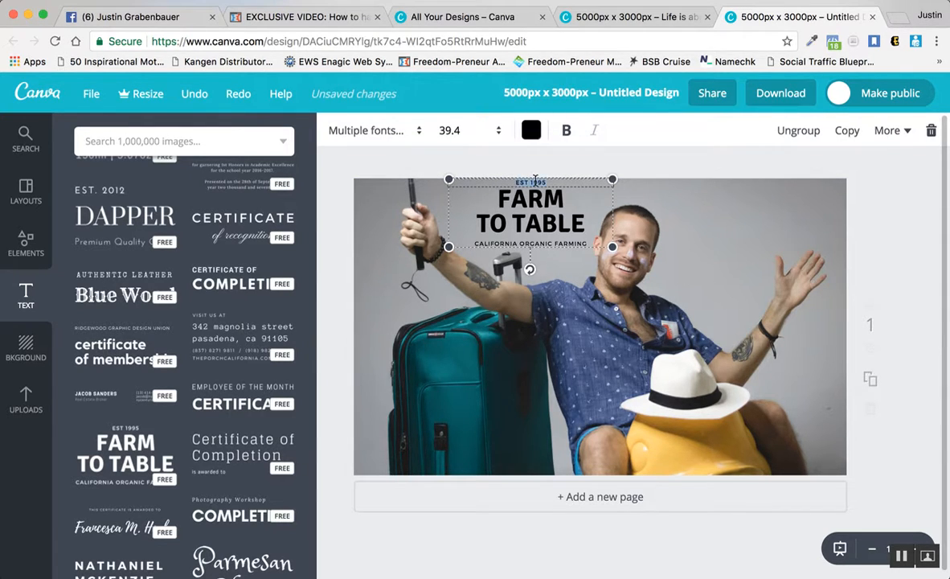
pyautogui.click(535, 180)
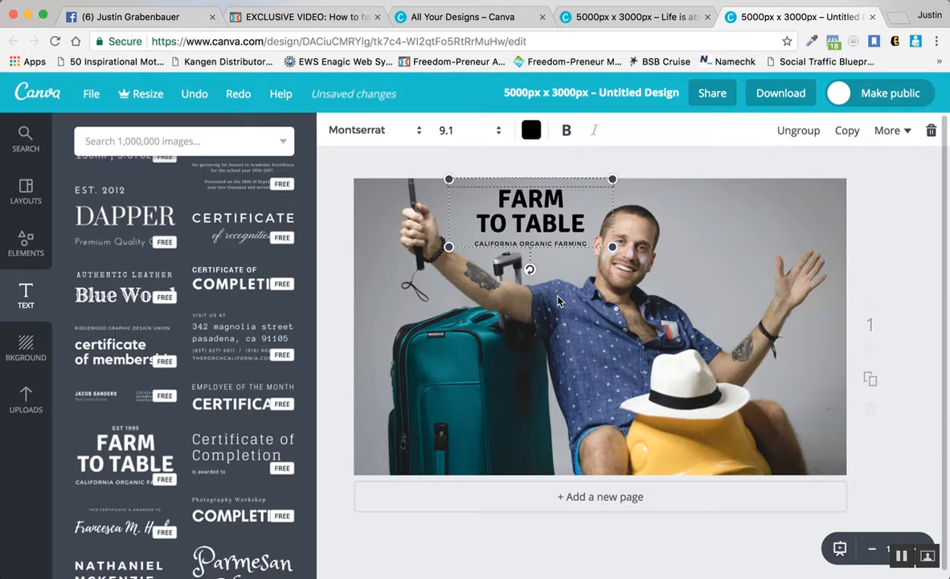
pyautogui.click(546, 239)
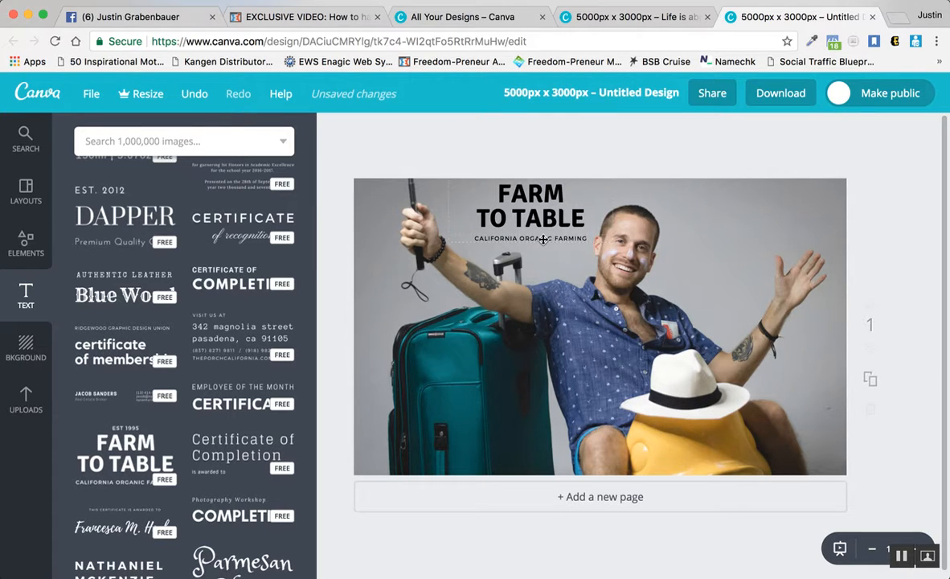
pyautogui.click(544, 239)
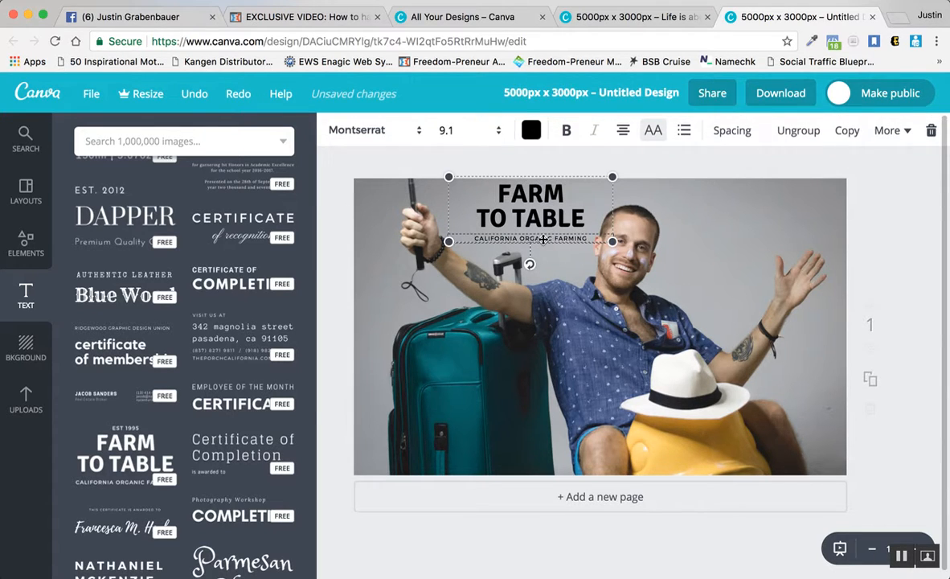
pyautogui.doubleClick(543, 240)
pyautogui.press('BackSpace')
pyautogui.click(573, 277)
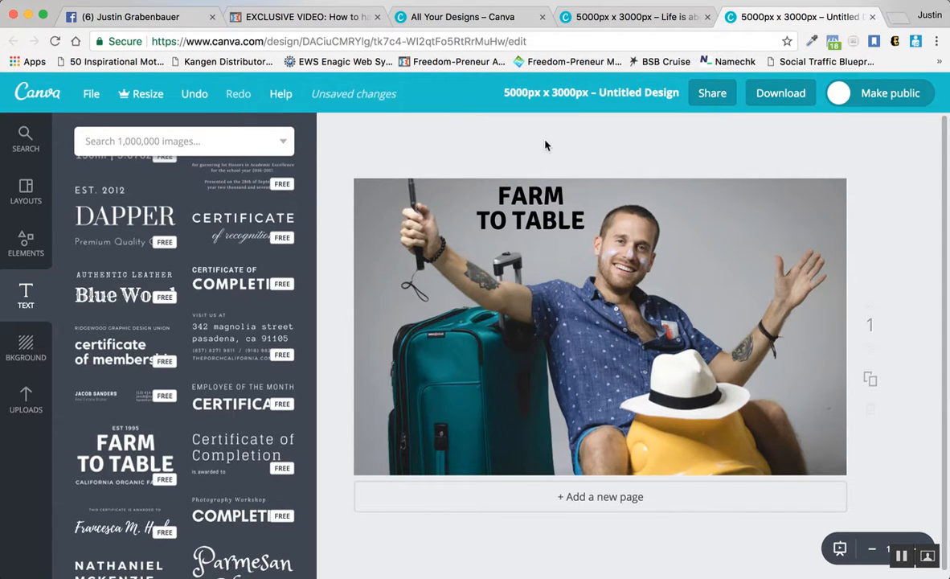
# Replace the Farm to Table heading with LIFE IS ABOUT MOMENTS and move it slightly down on the photo.
pyautogui.doubleClick(550, 217)
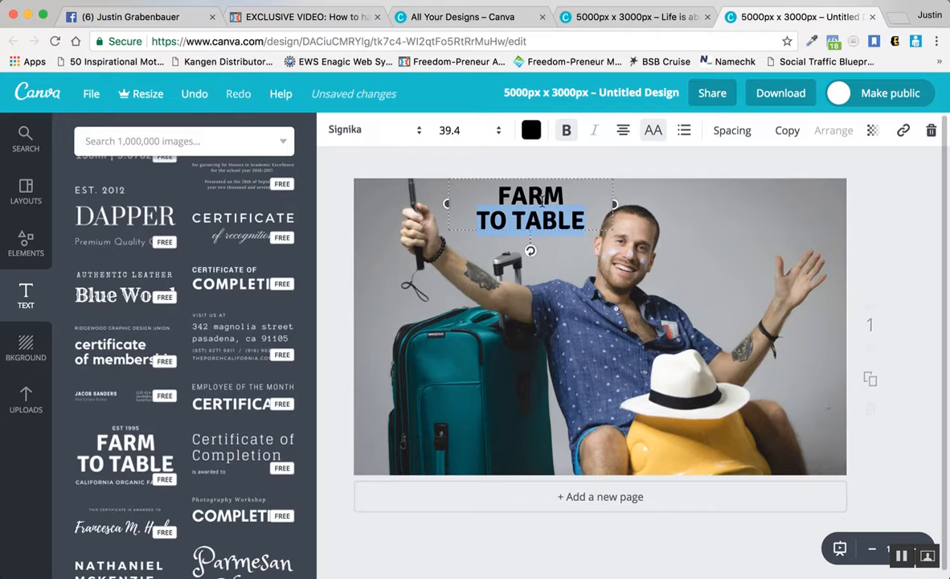
pyautogui.press('BackSpace')
pyautogui.press('BackSpace')
pyautogui.press('BackSpace')
pyautogui.press('BackSpace')
pyautogui.press('BackSpace')
pyautogui.press('BackSpace')
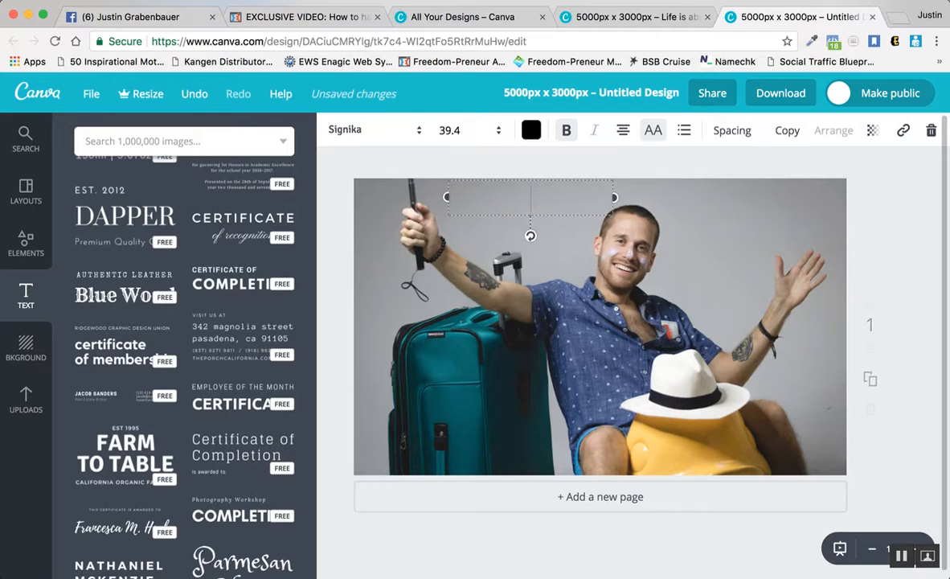
pyautogui.write('LIFE')
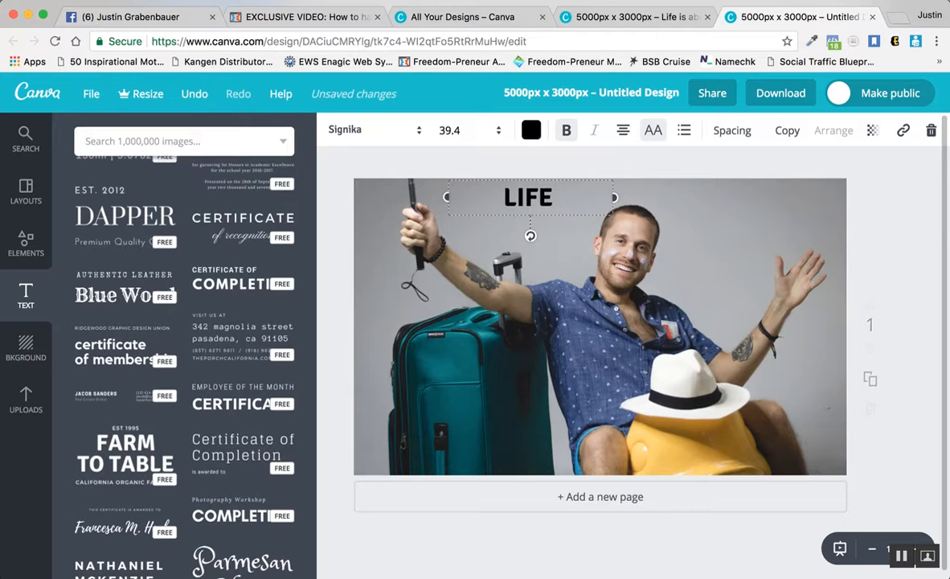
pyautogui.write(' IS ABOU')
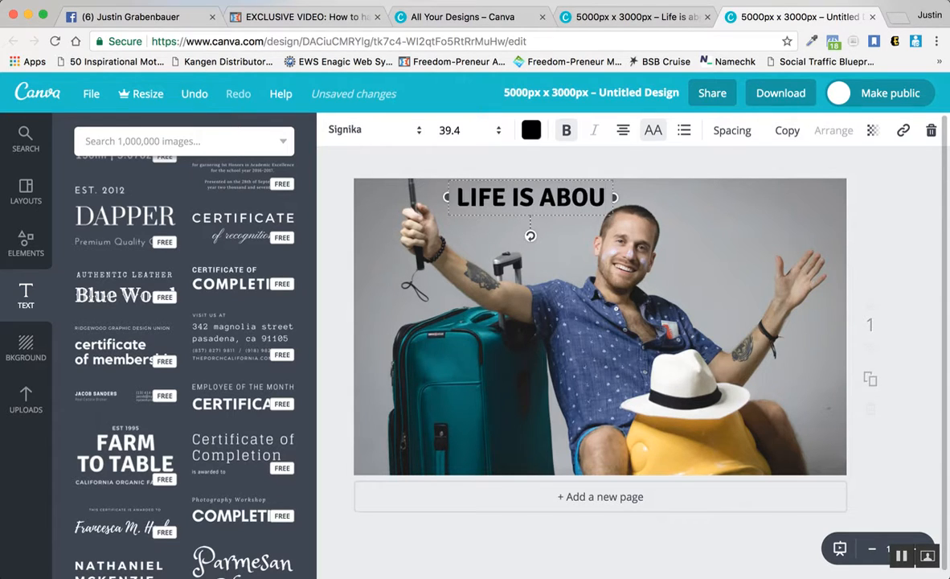
pyautogui.write('T MOMEBT')
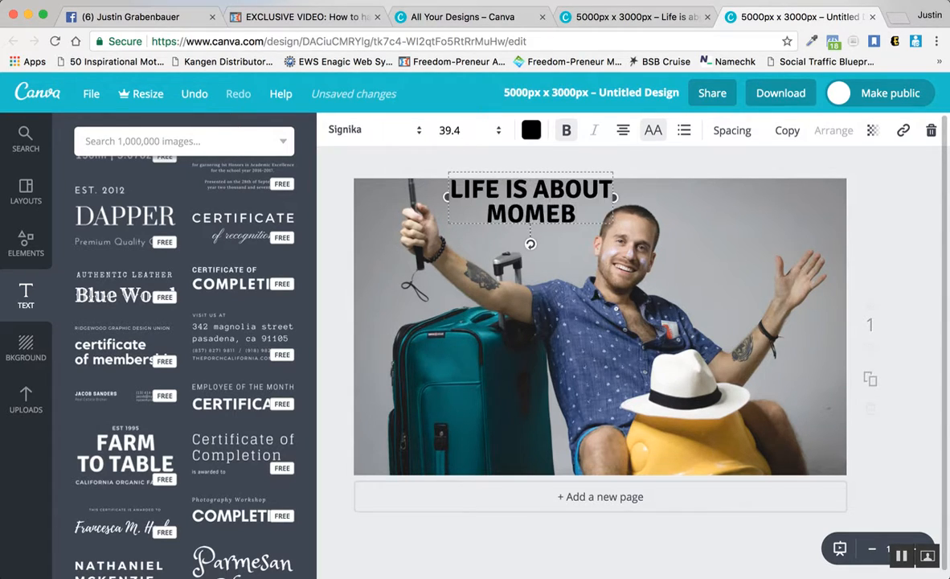
pyautogui.press('BackSpace')
pyautogui.press('BackSpace')
pyautogui.write('NTS')
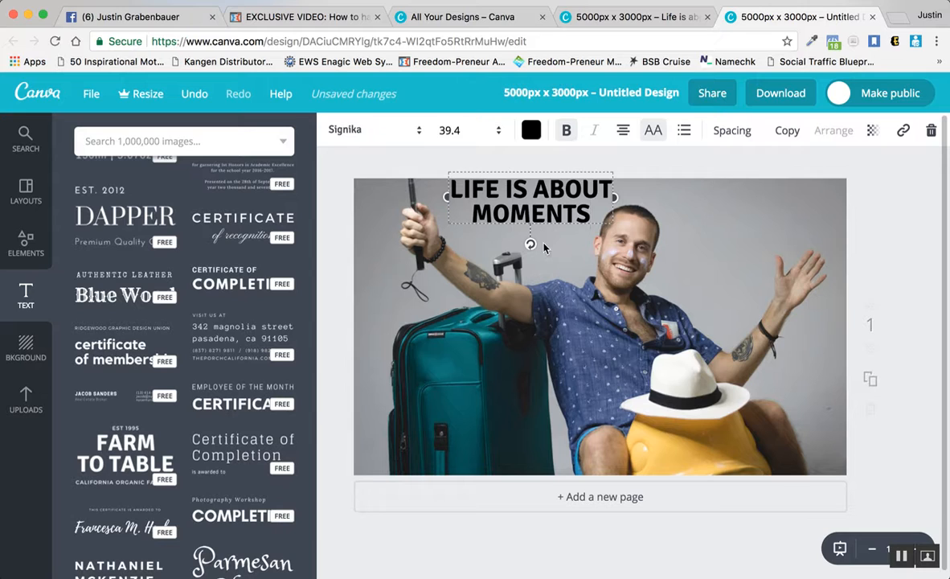
pyautogui.moveTo(537, 210); pyautogui.dragTo(532, 231)
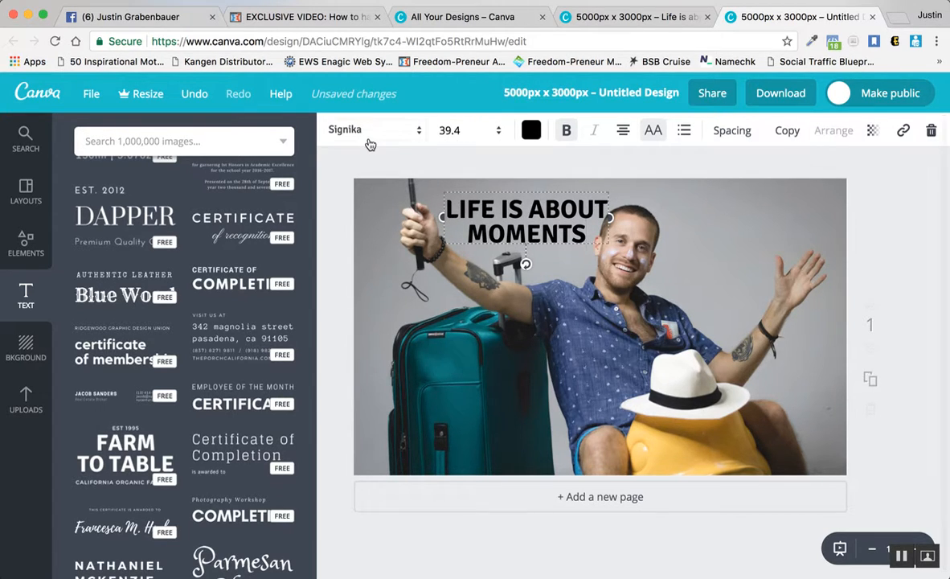
# Change the font of the LIFE IS ABOUT MOMENTS heading to Norwester.
pyautogui.click(370, 143)
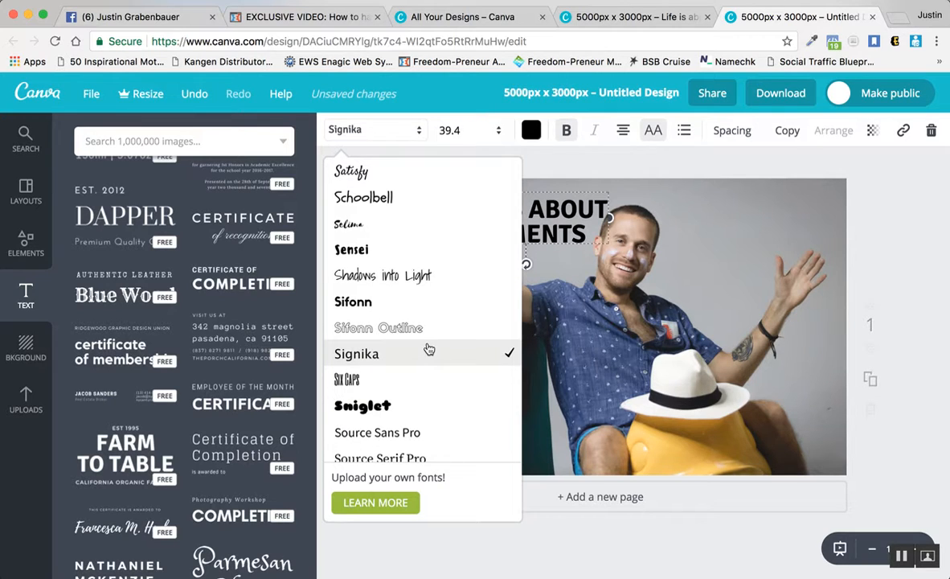
pyautogui.scroll(10, 429, 348)
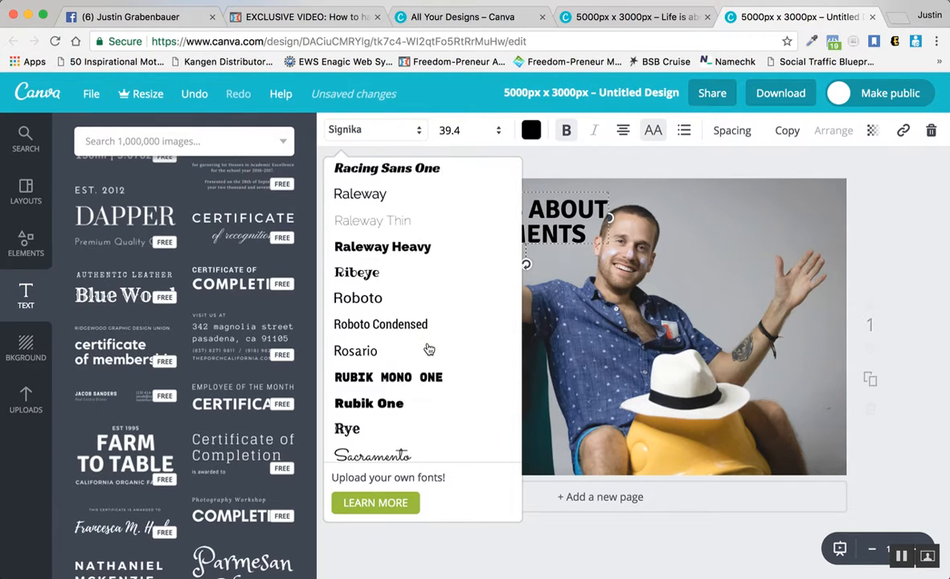
pyautogui.scroll(4, 428, 348)
pyautogui.scroll(3, 429, 348)
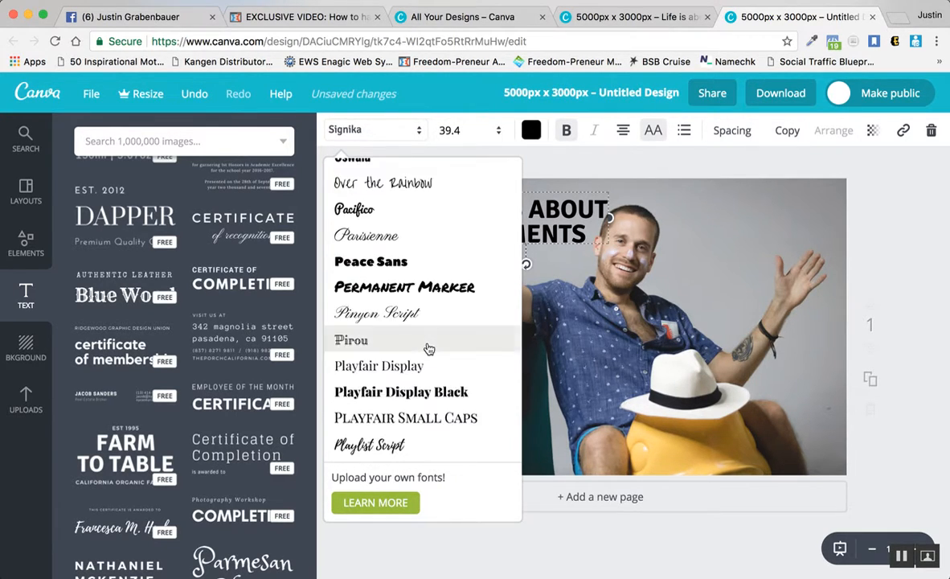
pyautogui.scroll(5, 429, 348)
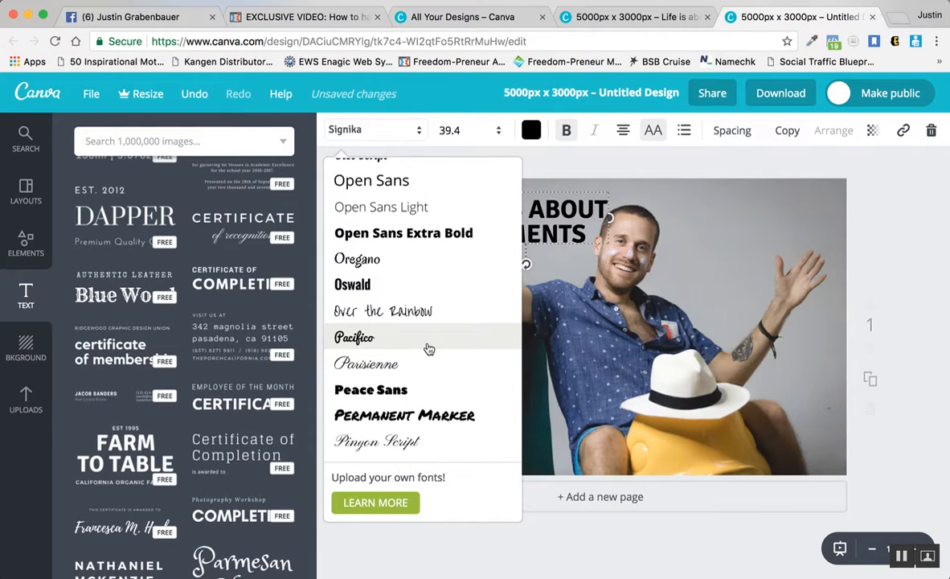
pyautogui.scroll(6, 429, 348)
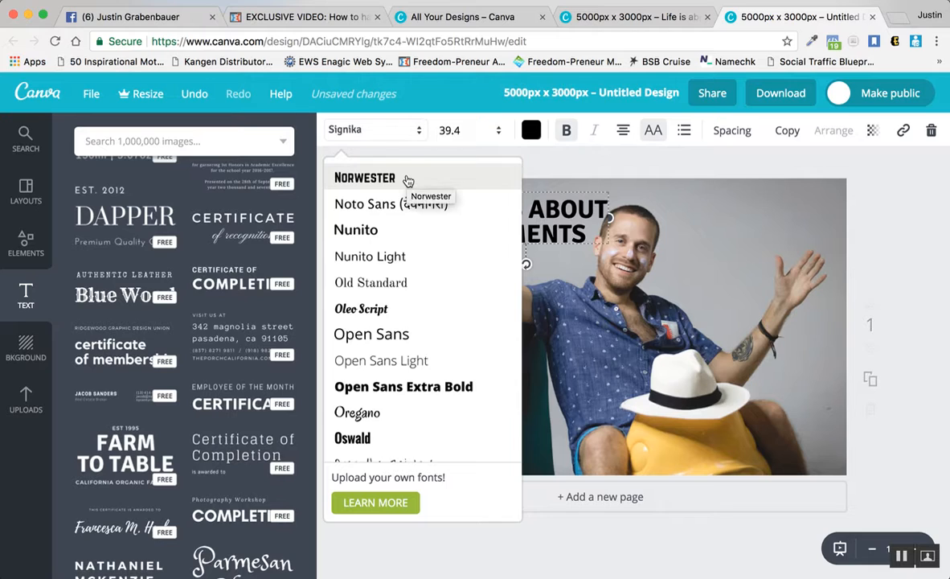
pyautogui.click(378, 188)
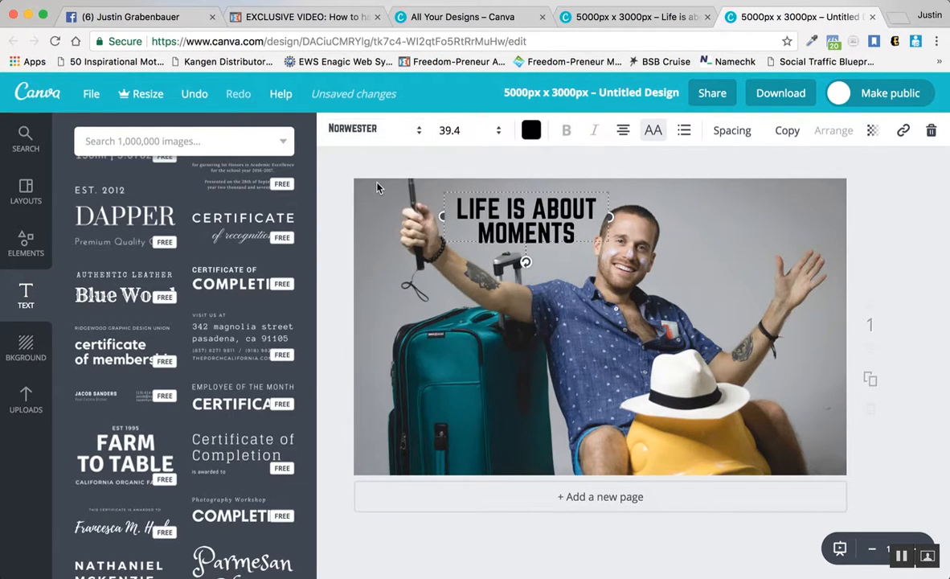
# Set the heading's text color to white from the default palette.
pyautogui.click(531, 129)
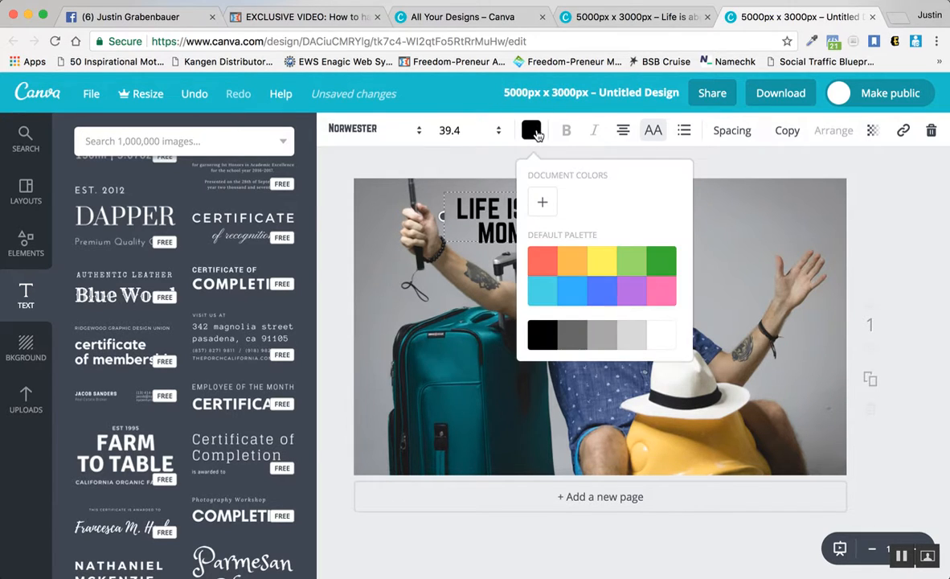
pyautogui.click(665, 347)
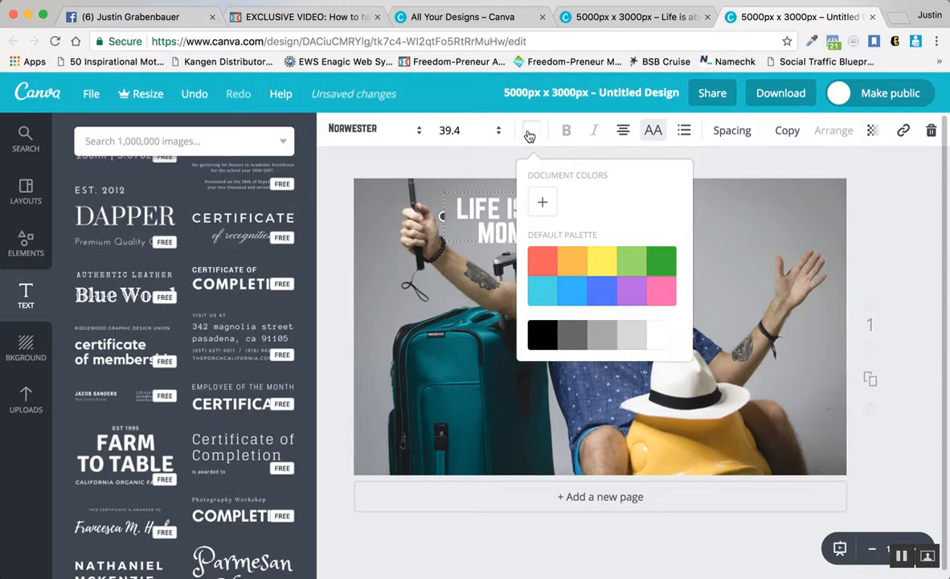
# Try a custom pink, de6caa, on the heading and return its color to white.
pyautogui.click(544, 207)
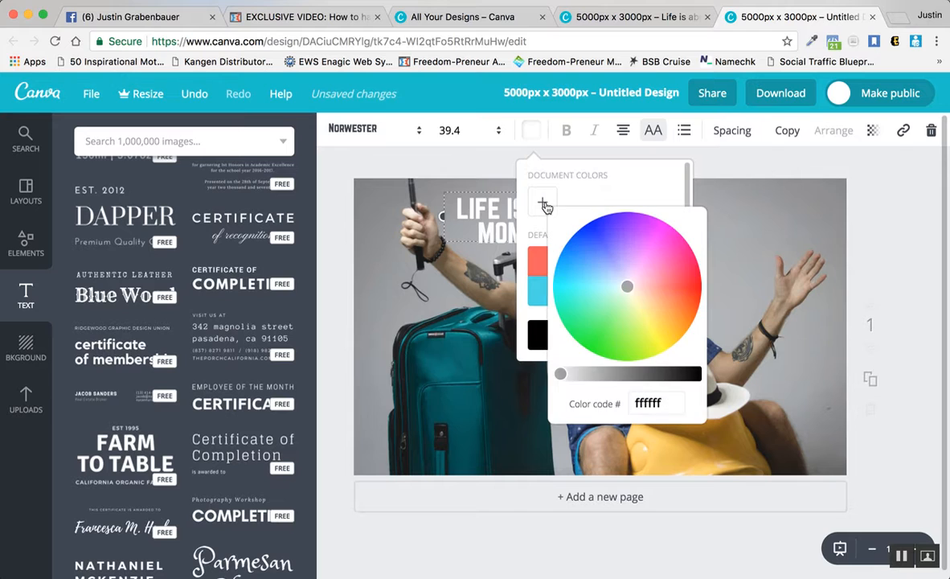
pyautogui.click(615, 269)
pyautogui.moveTo(615, 270); pyautogui.dragTo(656, 268)
pyautogui.moveTo(561, 374)
pyautogui.mouseDown()
pyautogui.moveTo(619, 374)
pyautogui.moveTo(577, 374)
pyautogui.mouseUp()
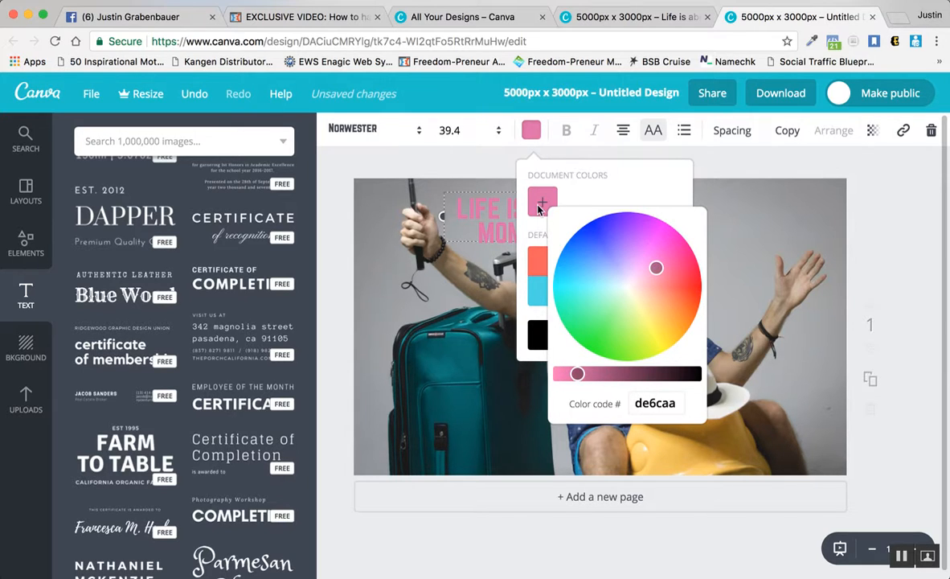
pyautogui.click(599, 199)
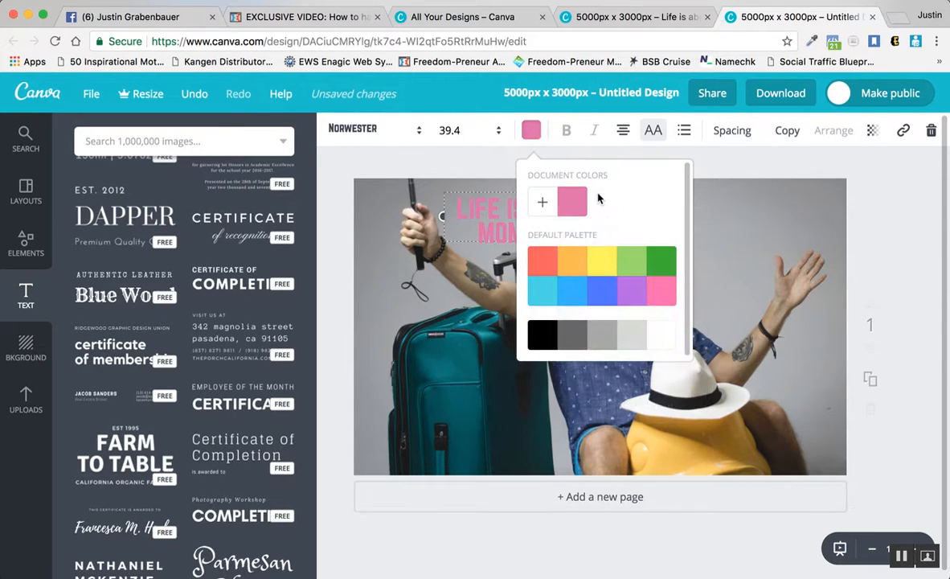
pyautogui.click(662, 334)
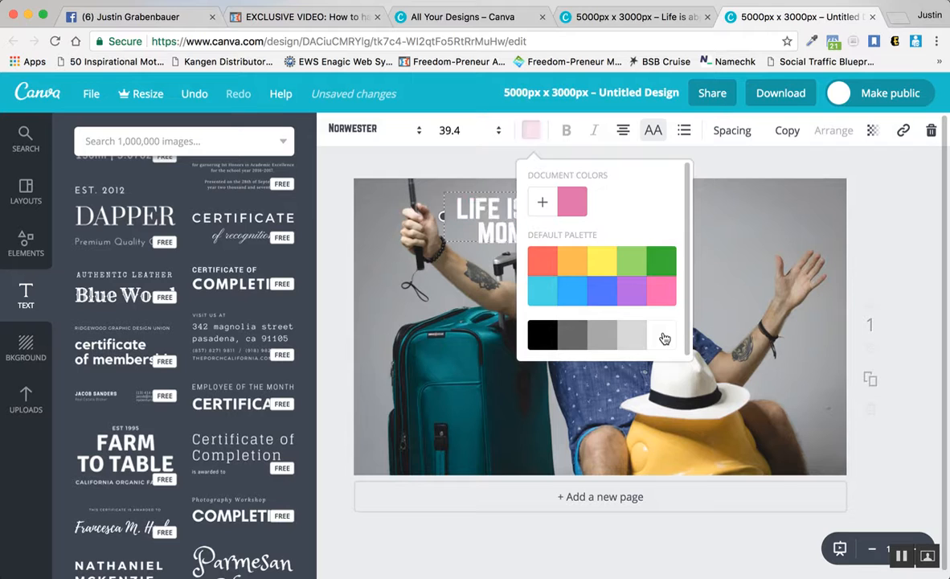
pyautogui.click(745, 322)
# Set the heading's font size to 42 and nudge it slightly upward on the photo.
pyautogui.click(508, 211)
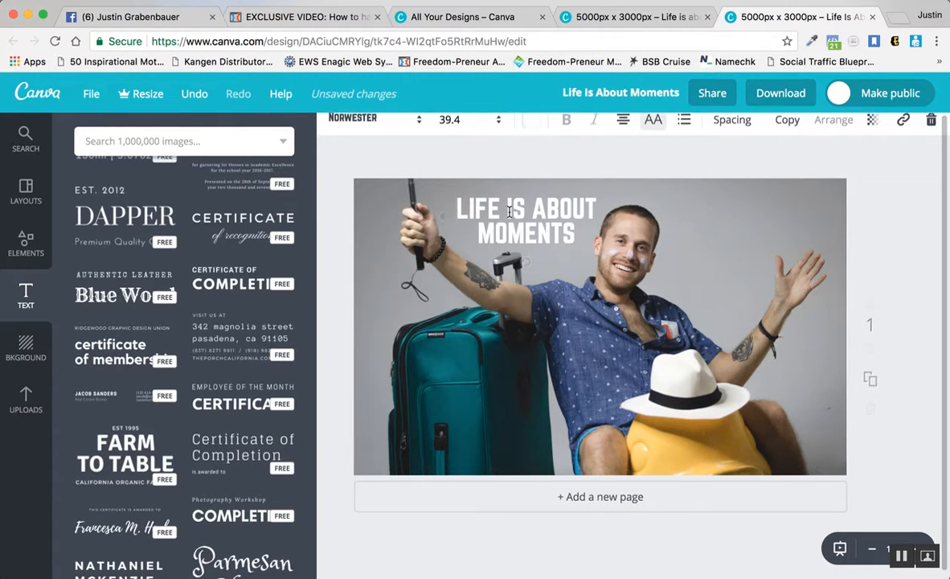
pyautogui.click(457, 134)
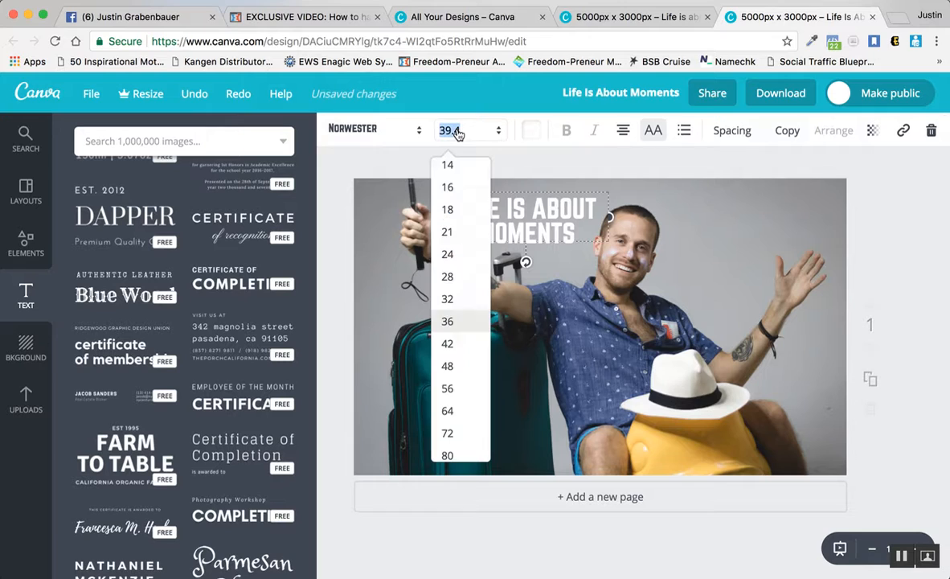
pyautogui.click(450, 344)
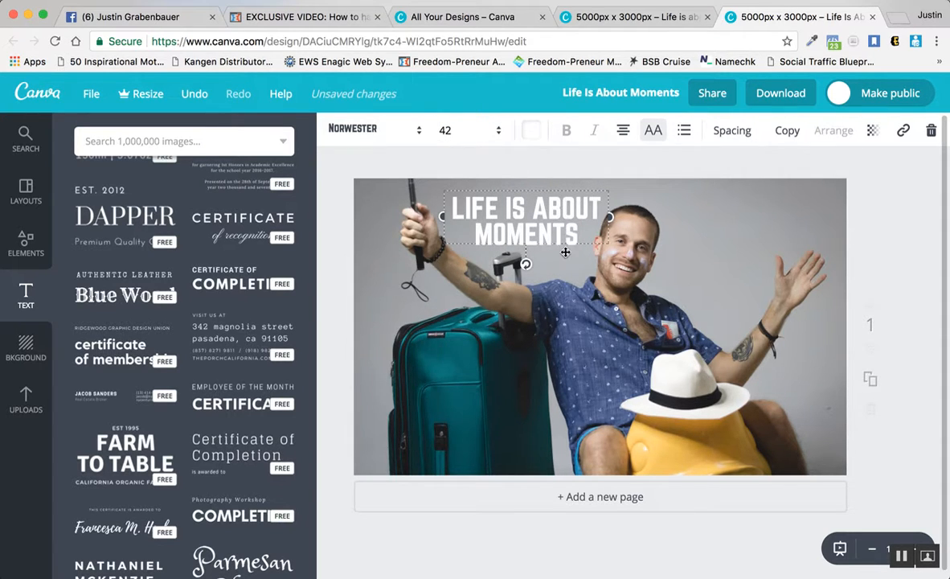
pyautogui.moveTo(564, 244); pyautogui.dragTo(562, 249)
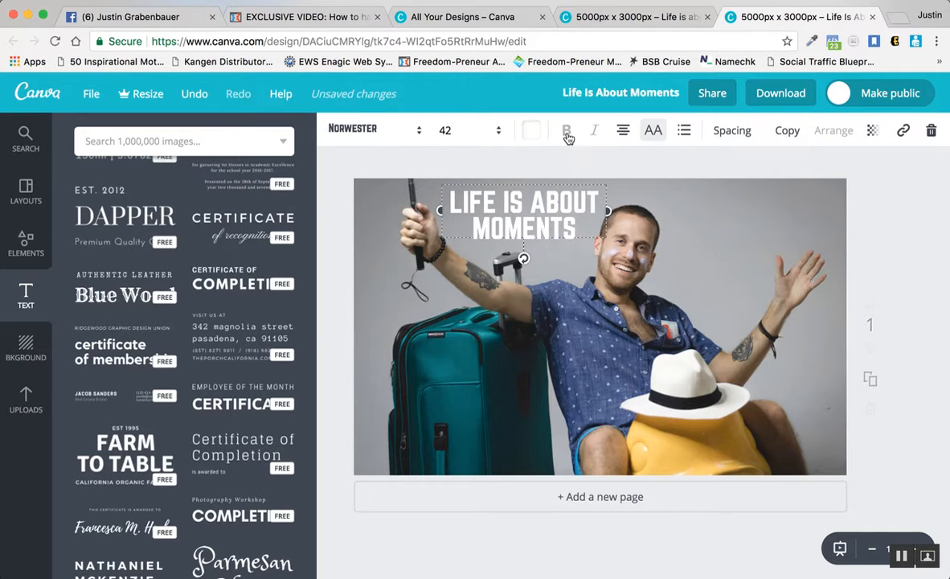
# Try left and right alignment on the heading and return it to centered.
pyautogui.click(624, 131)
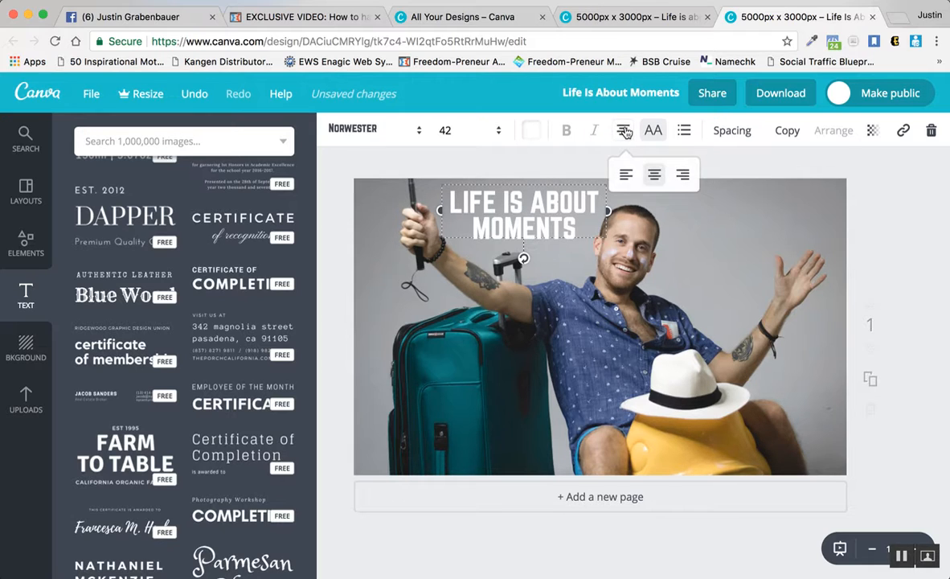
pyautogui.click(625, 181)
pyautogui.click(682, 174)
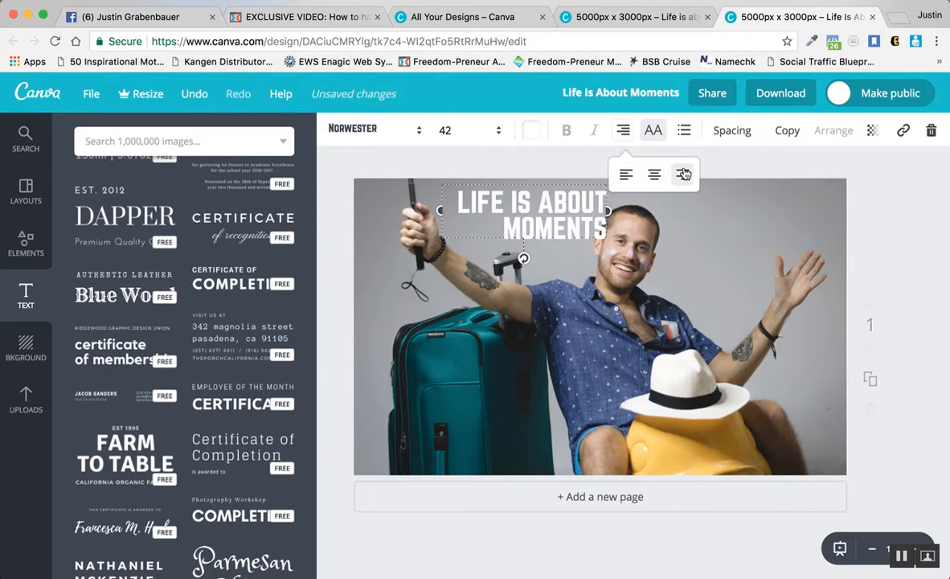
pyautogui.click(653, 176)
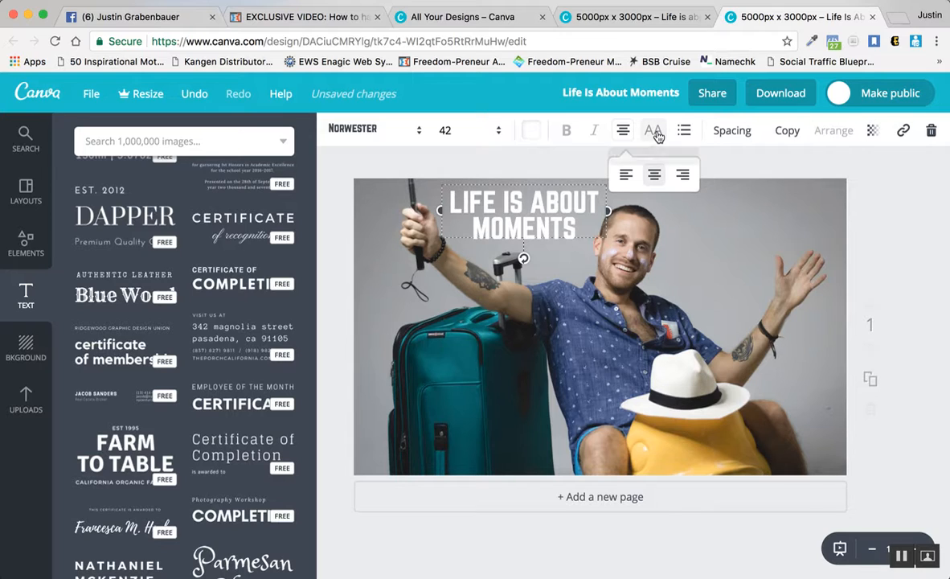
# Try the heading without uppercase formatting and restore it to all capitals.
pyautogui.click(655, 133)
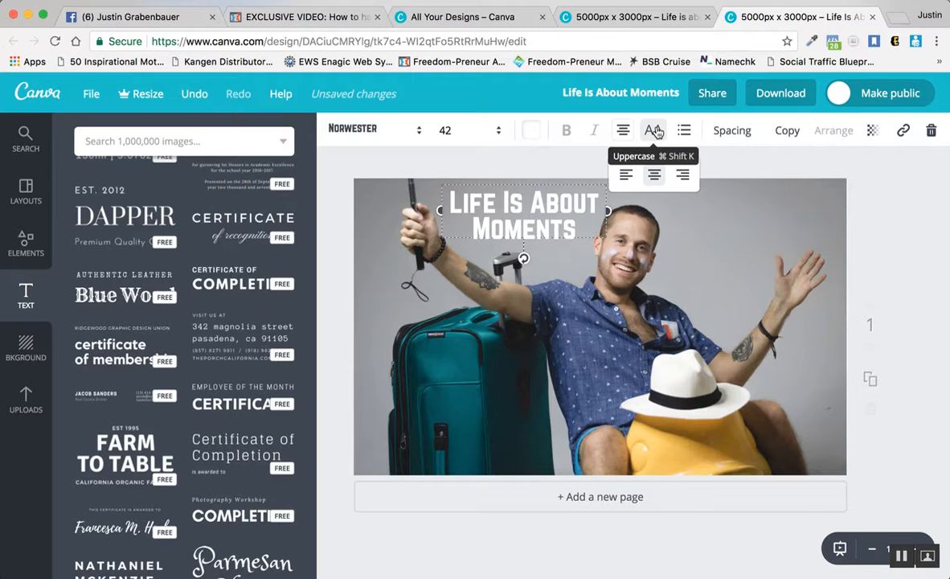
pyautogui.click(656, 133)
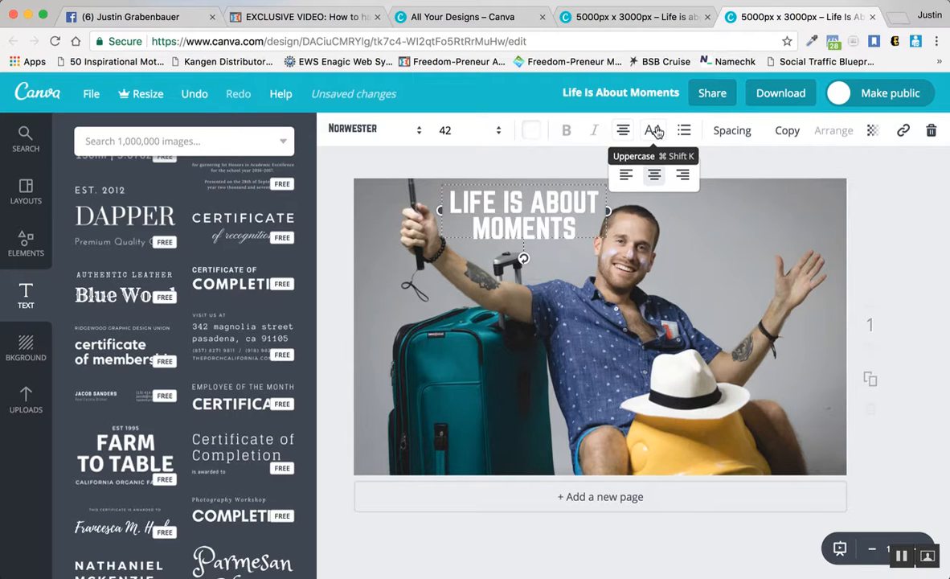
pyautogui.click(657, 134)
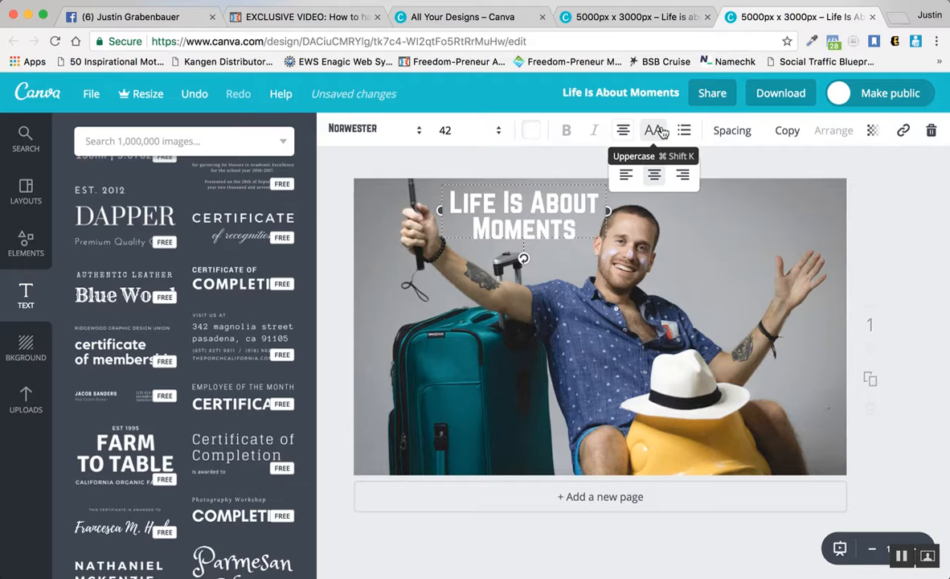
pyautogui.click(654, 133)
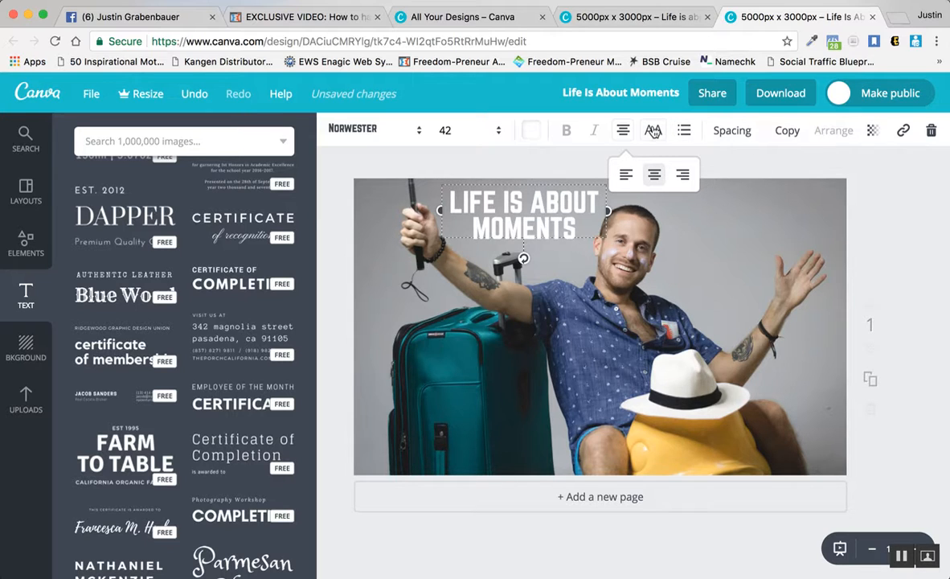
# Set the LIFE IS ABOUT MOMENTS heading's letter spacing to 70, then widen its box to fit two lines and shift it slightly left.
pyautogui.click(732, 131)
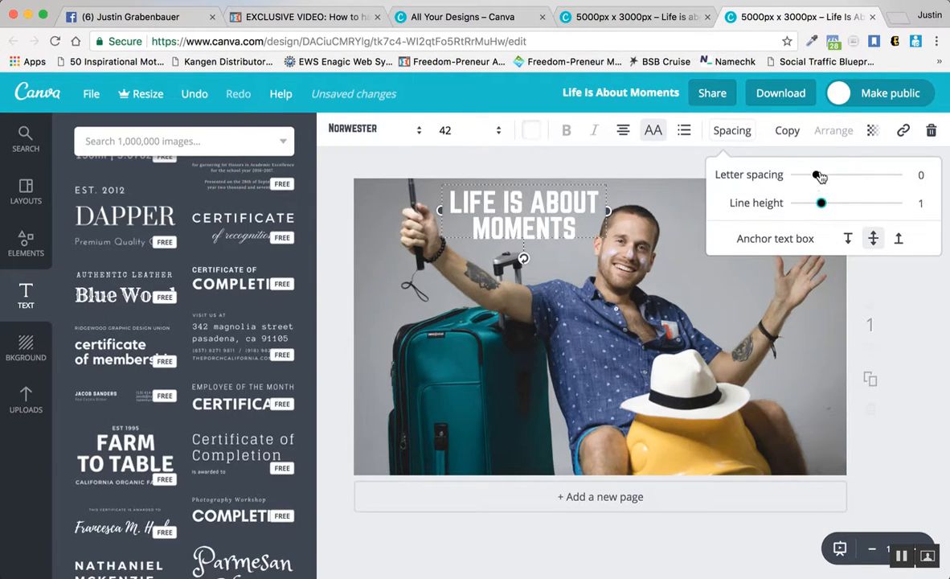
pyautogui.moveTo(819, 177); pyautogui.dragTo(824, 178)
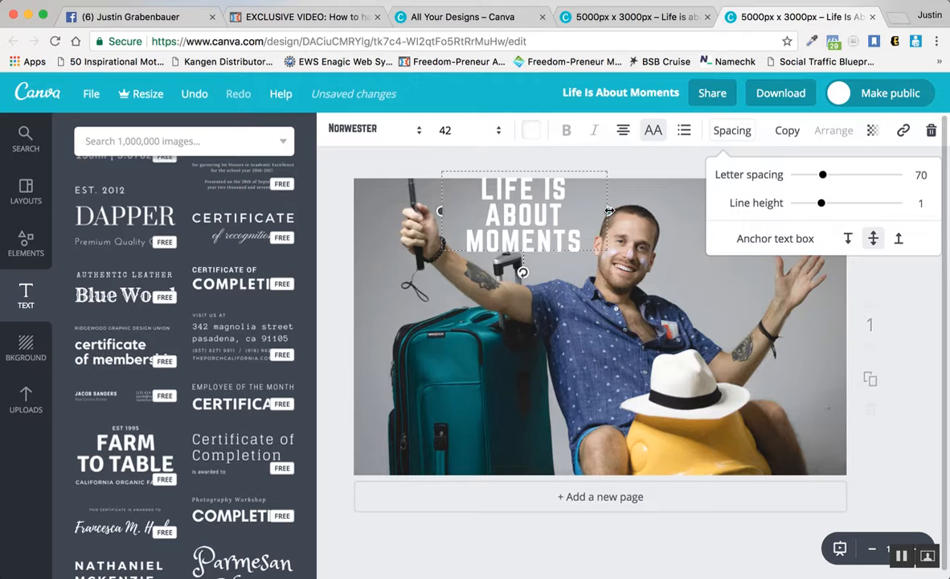
pyautogui.moveTo(609, 211); pyautogui.dragTo(619, 211)
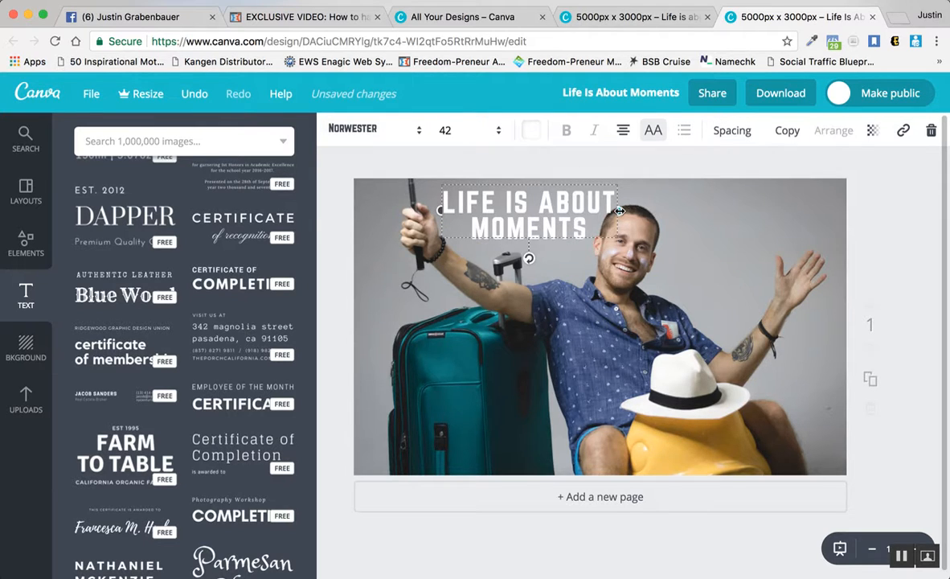
pyautogui.moveTo(592, 244); pyautogui.dragTo(581, 244)
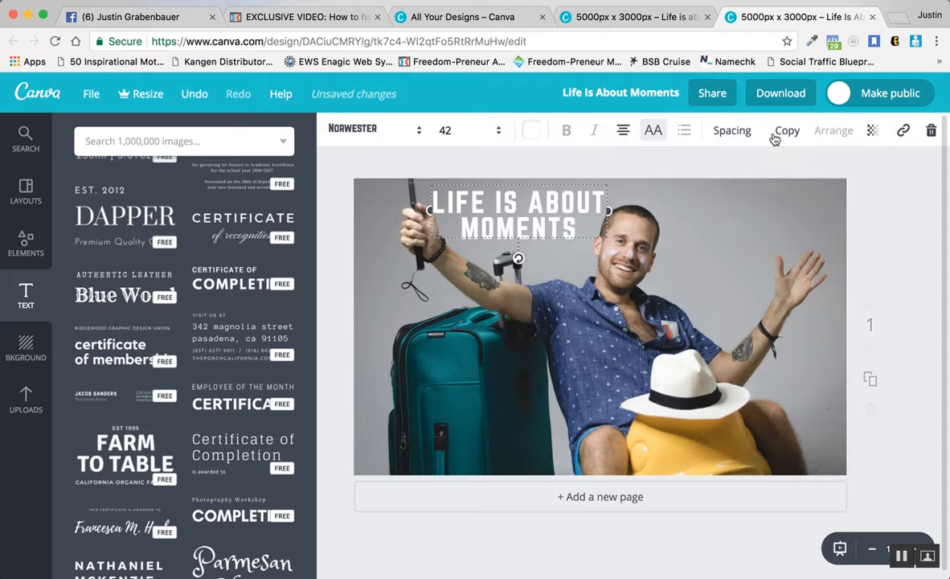
# Set the LIFE IS ABOUT MOMENTS heading's line height to 1.18 and deselect it.
pyautogui.click(732, 133)
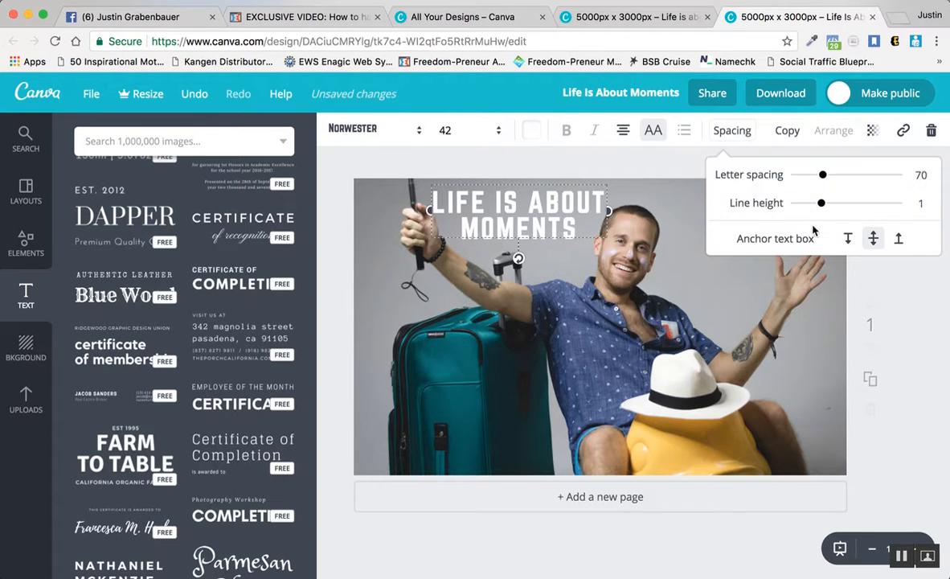
pyautogui.moveTo(823, 208); pyautogui.dragTo(833, 208)
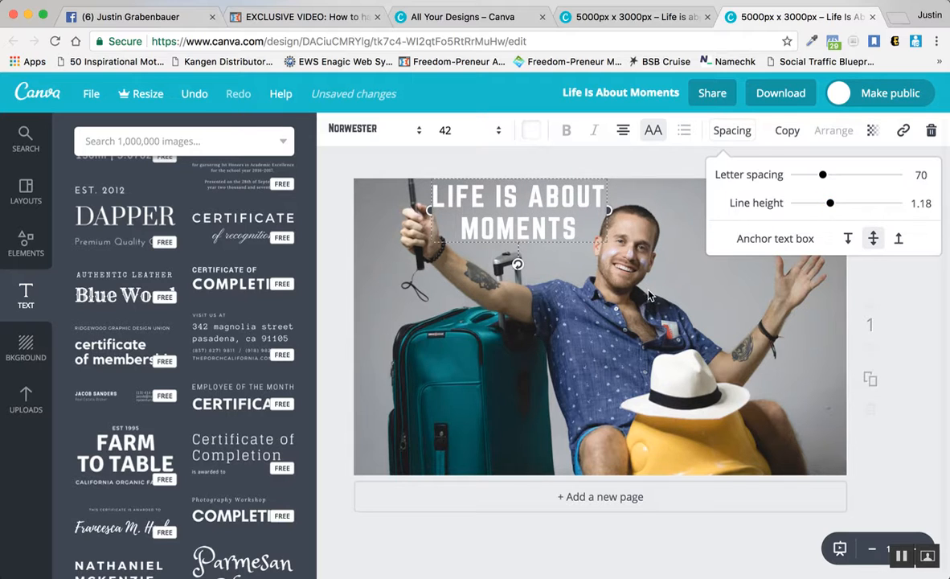
pyautogui.press('Escape')
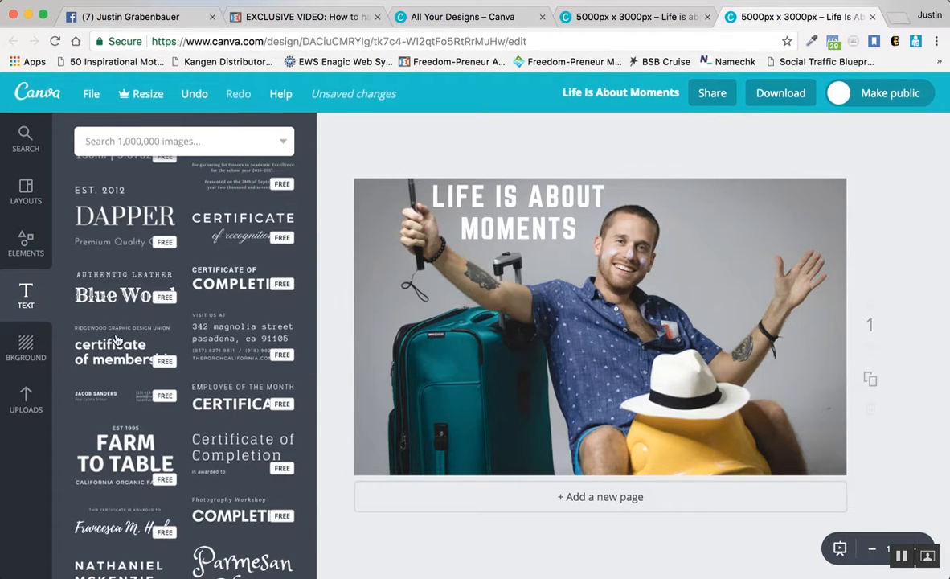
# Add a second heading to the photo and place it in the upper-right area above the raised hand.
pyautogui.scroll(1, 132, 418)
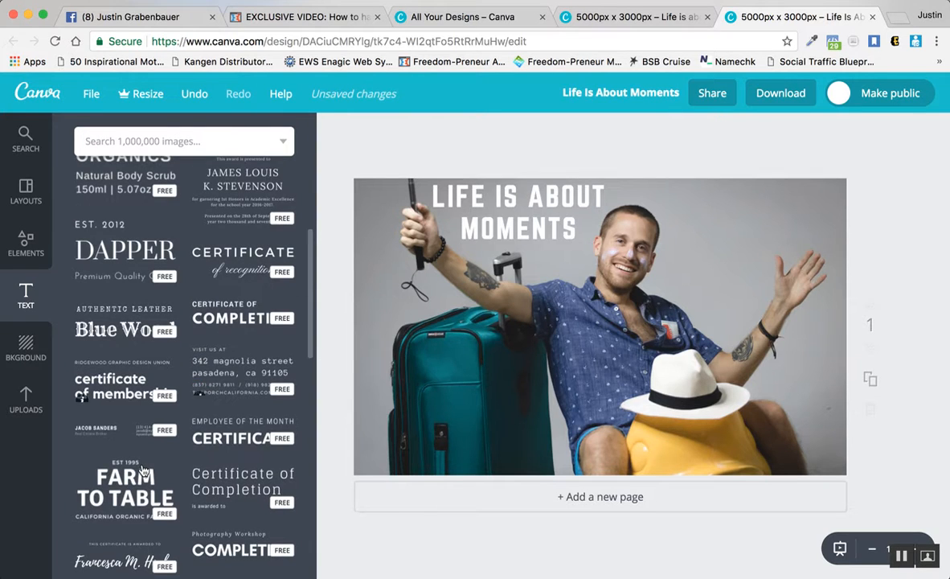
pyautogui.scroll(5, 148, 434)
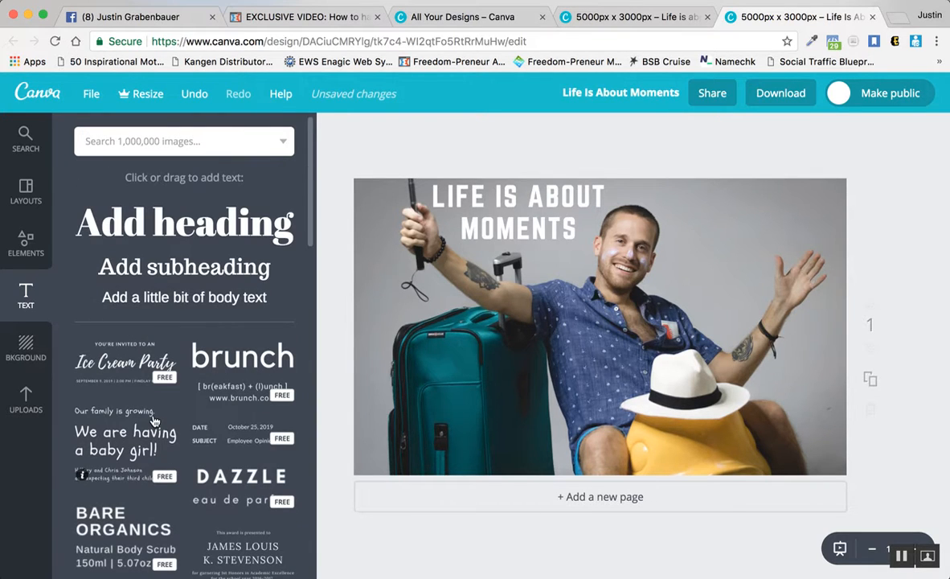
pyautogui.moveTo(224, 228); pyautogui.dragTo(563, 325)
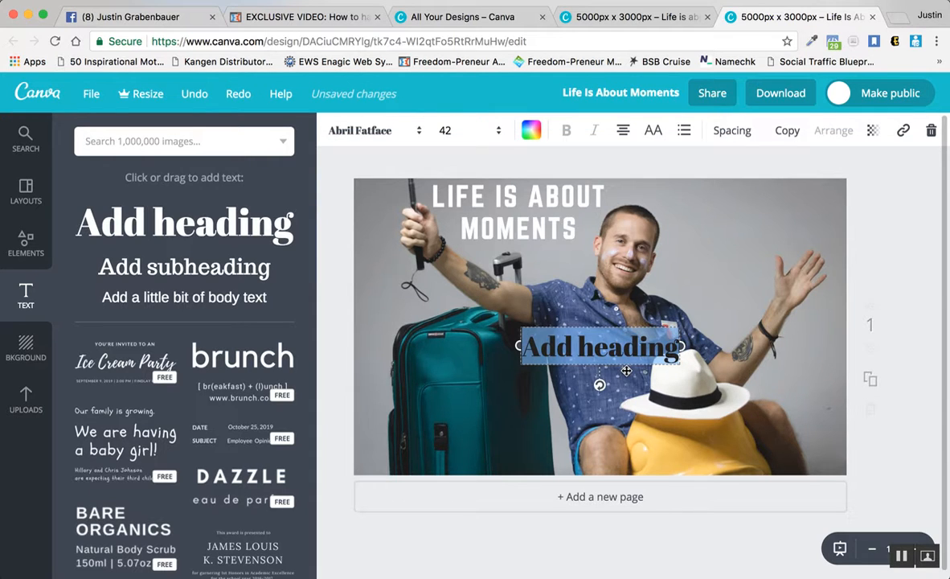
pyautogui.moveTo(626, 371); pyautogui.dragTo(771, 227)
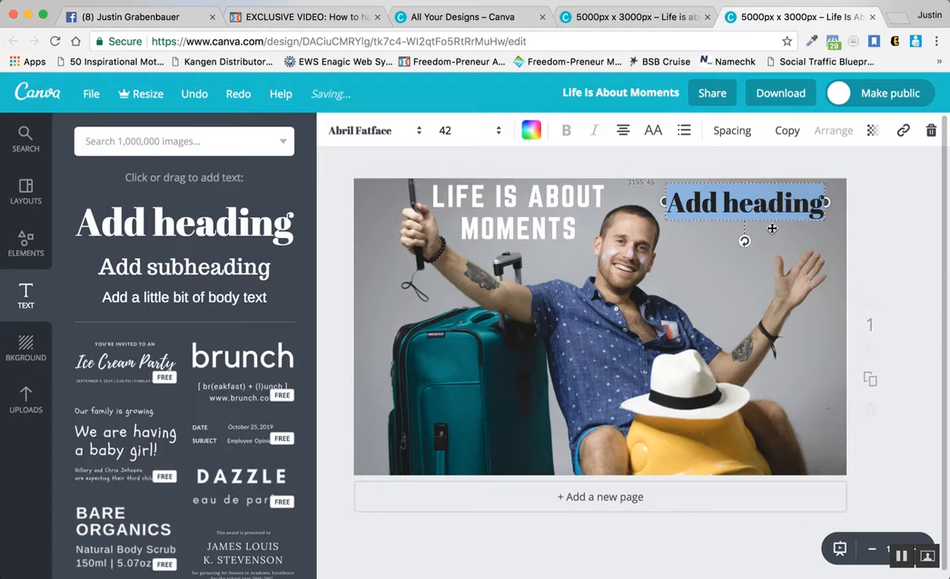
# Change the new heading's font to Alfa Slab One and its size to 36.
pyautogui.click(402, 138)
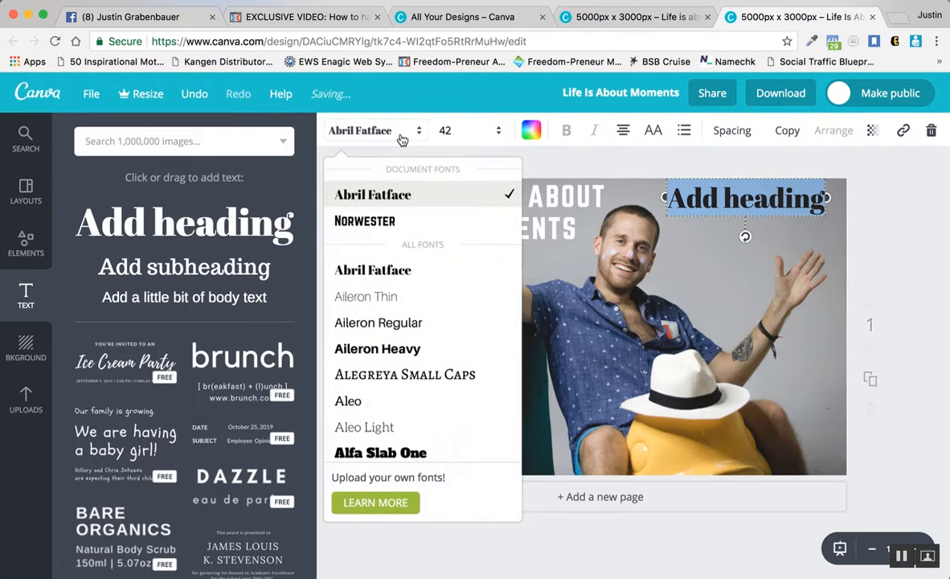
pyautogui.click(375, 454)
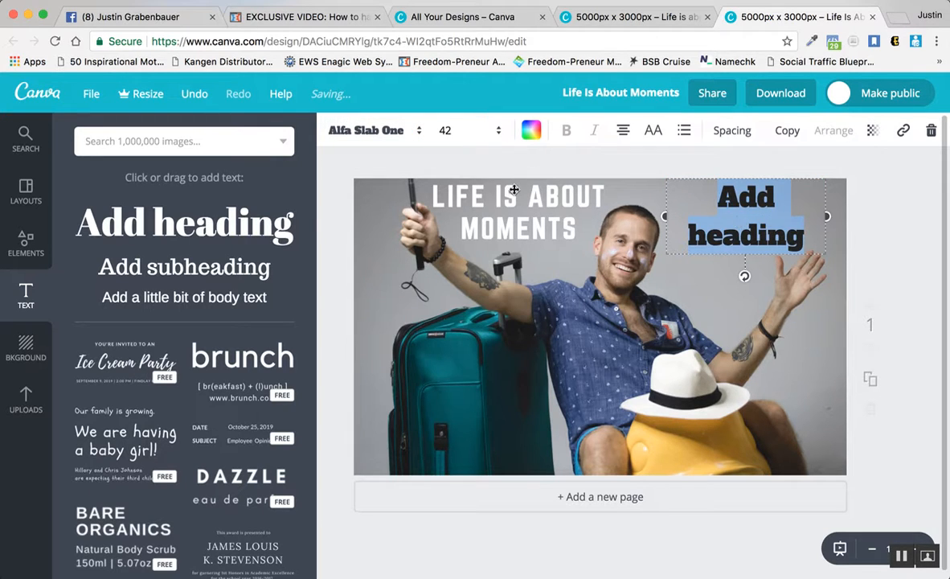
pyautogui.click(475, 131)
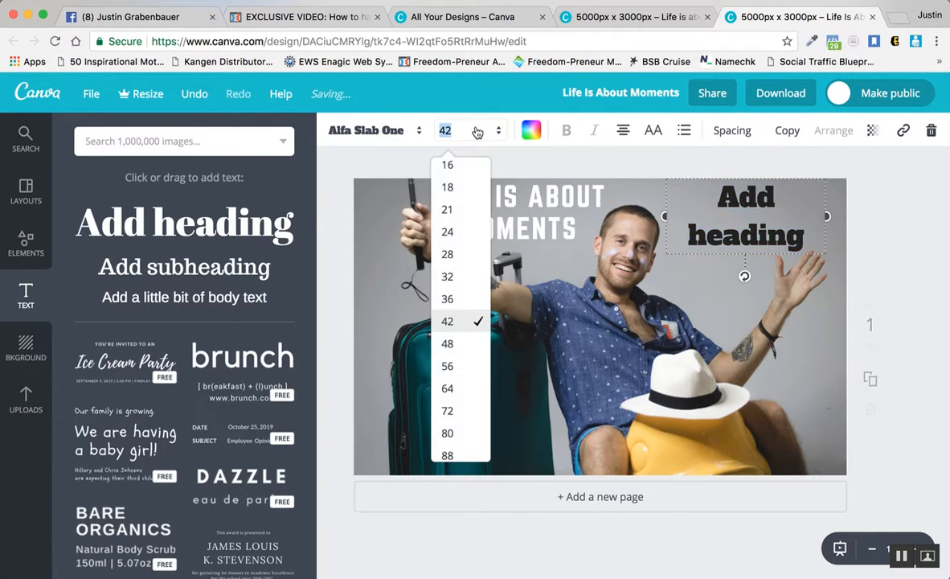
pyautogui.click(467, 307)
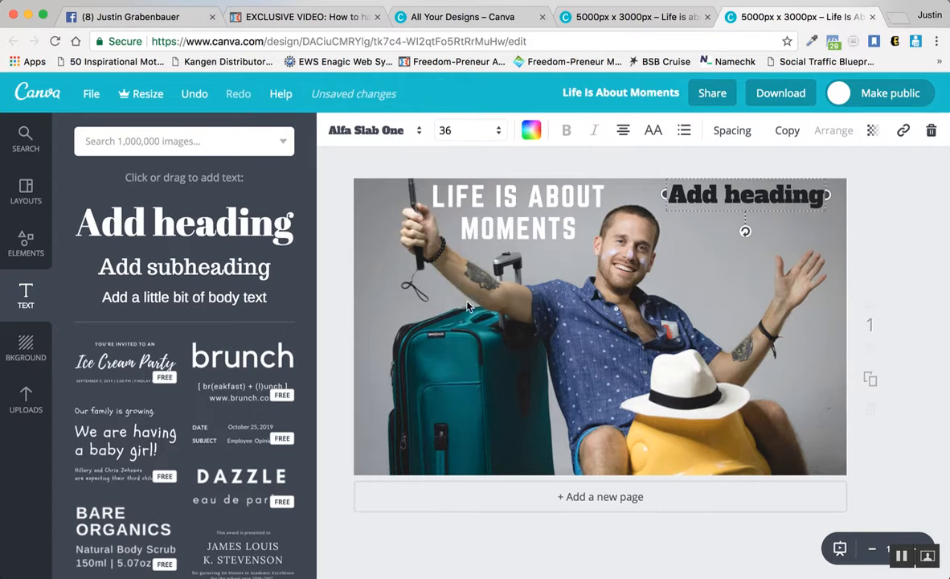
# Replace the new heading's text with "Create Them." and nudge it slightly downward on the photo.
pyautogui.doubleClick(704, 189)
pyautogui.write('Crea')
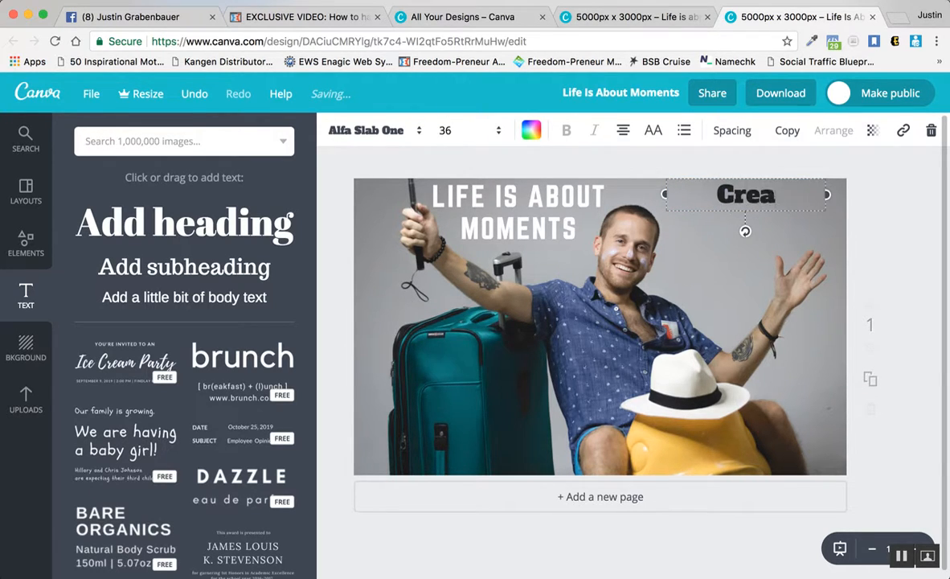
pyautogui.write('te Them.')
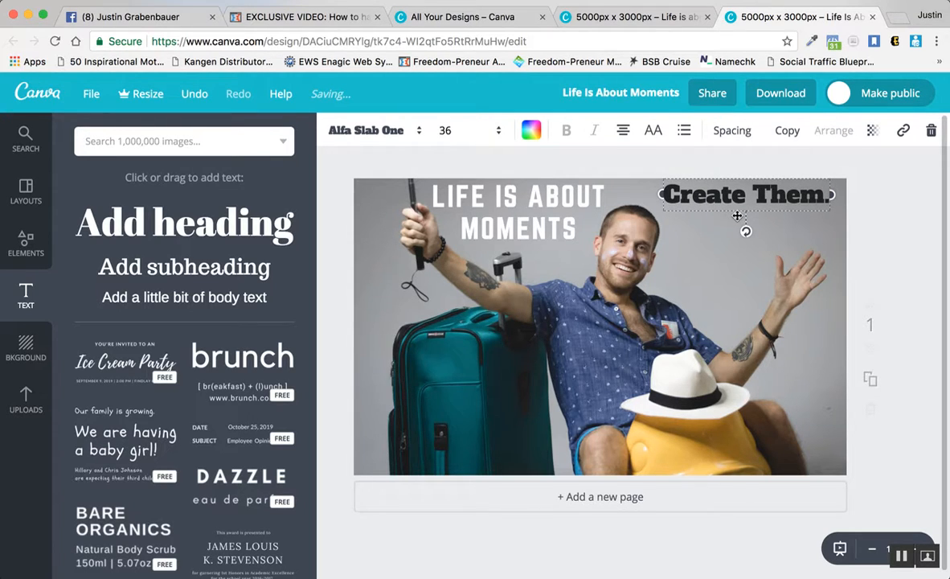
pyautogui.moveTo(737, 216)
pyautogui.mouseDown()
pyautogui.moveTo(739, 225)
pyautogui.moveTo(735, 217)
pyautogui.mouseUp()
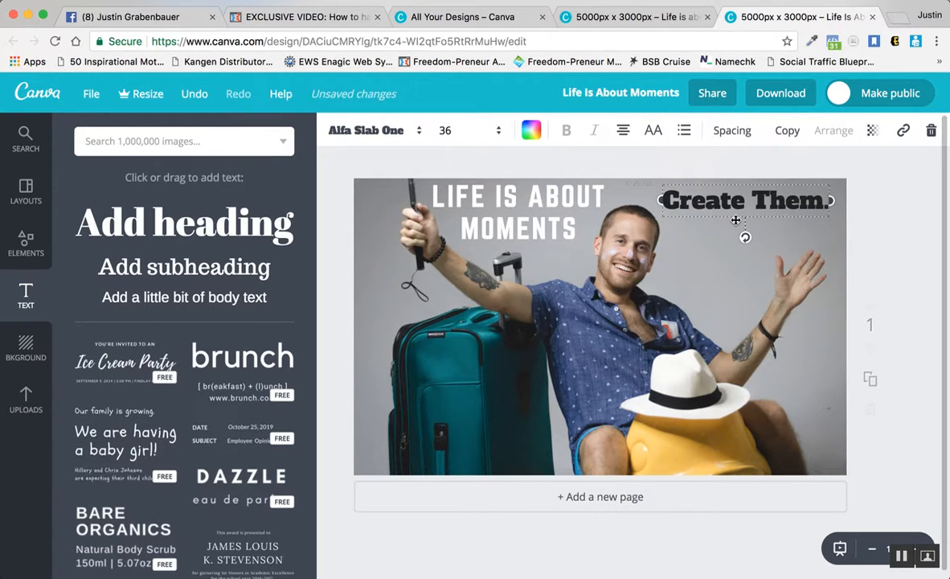
pyautogui.click(790, 245)
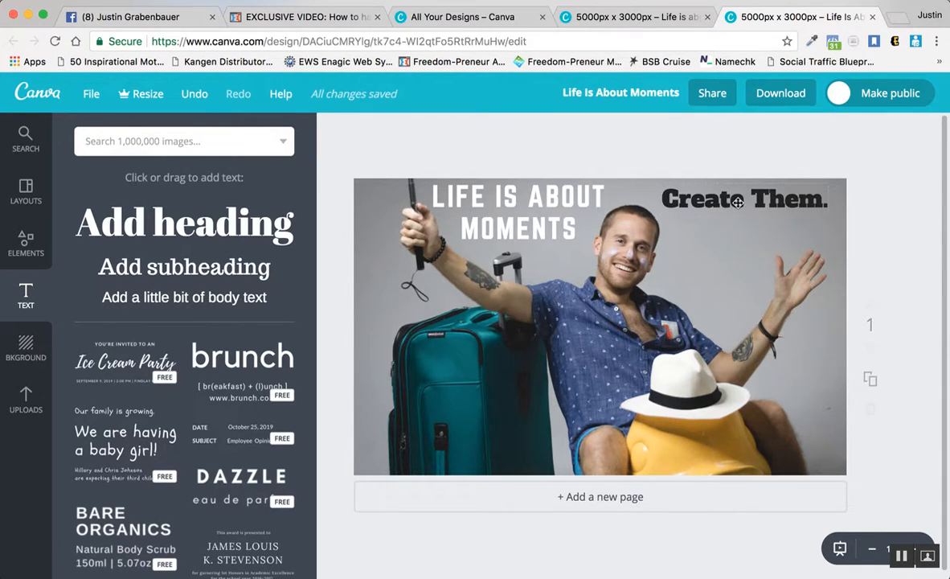
# Duplicate the "Create Them." text and place the copy directly beneath the original.
pyautogui.click(737, 202)
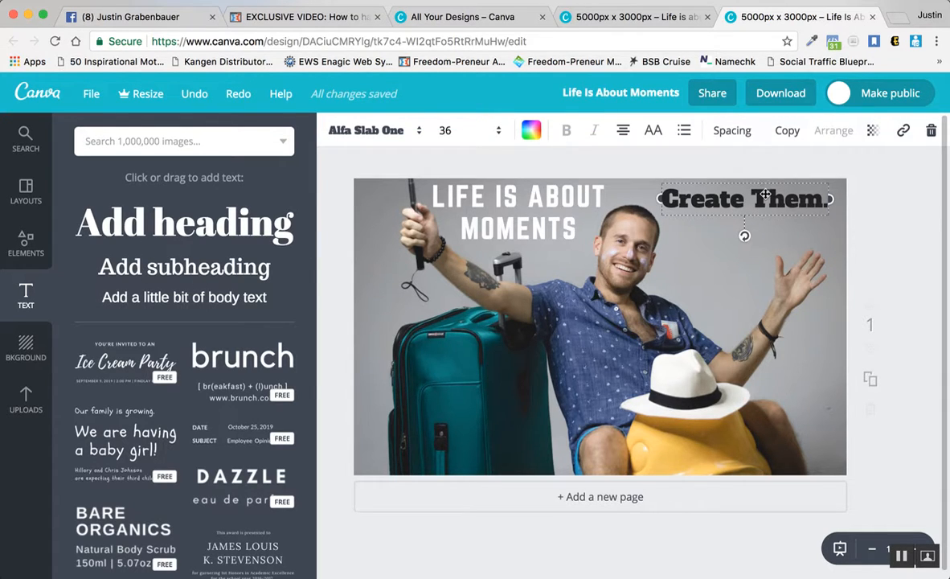
pyautogui.click(790, 136)
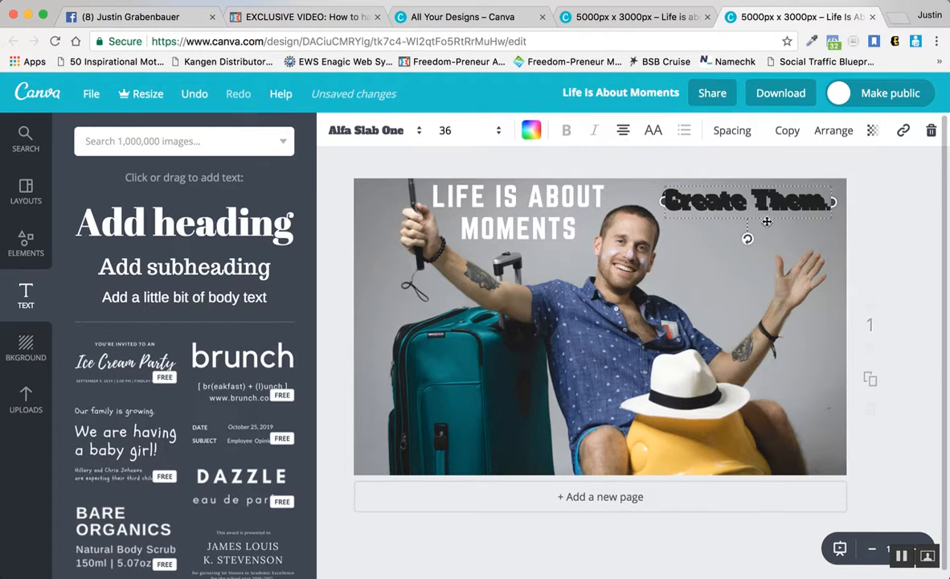
pyautogui.moveTo(767, 229); pyautogui.dragTo(768, 255)
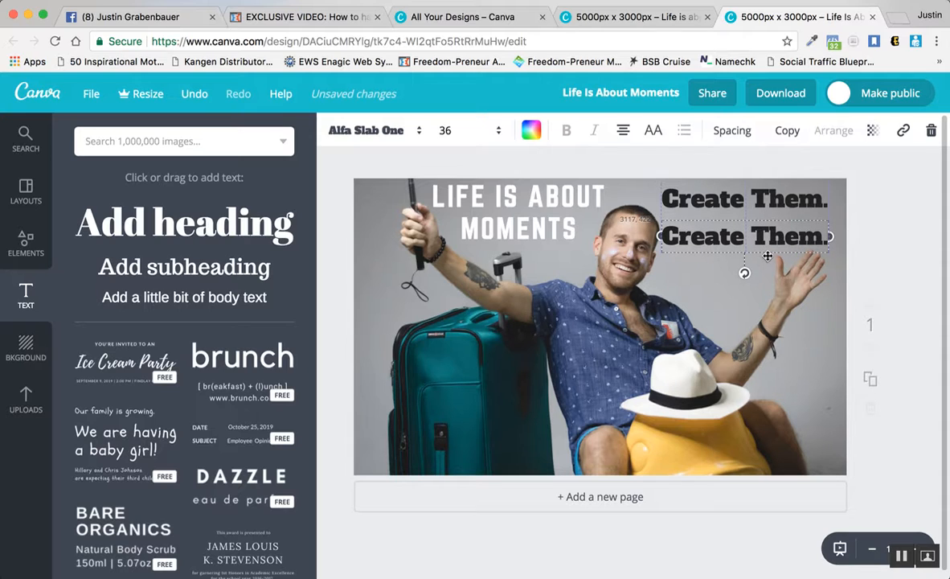
# Replace the duplicated text with "Don't Wait For Them.".
pyautogui.tripleClick(714, 241)
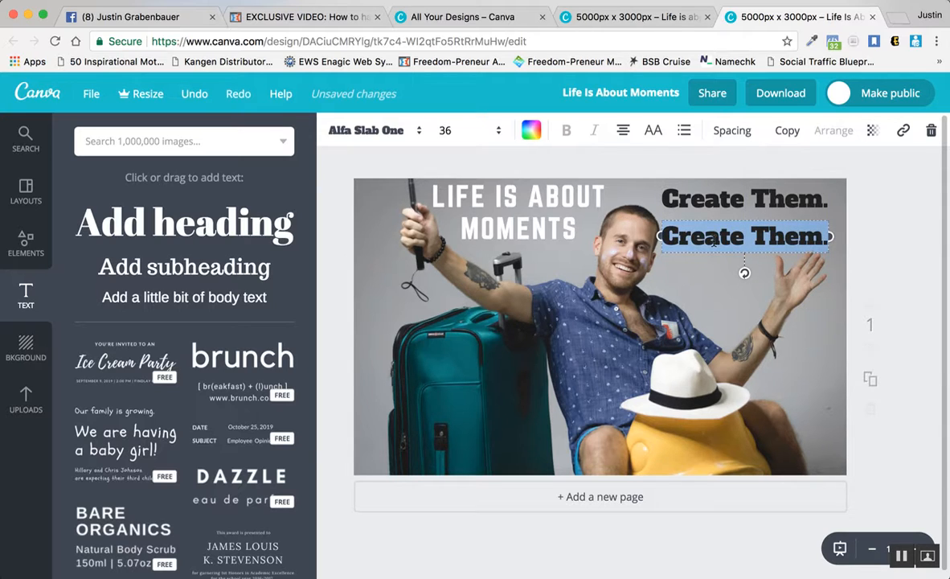
pyautogui.write('Don')
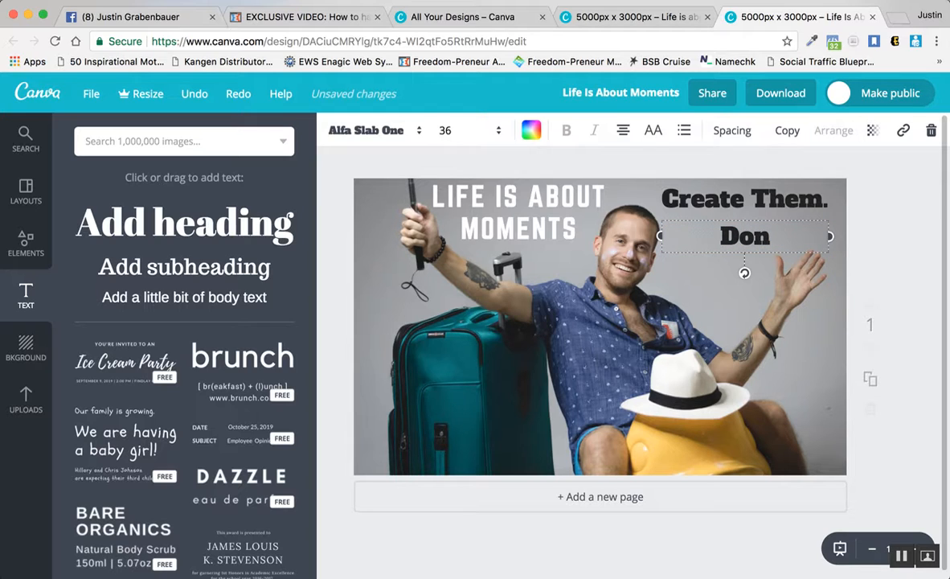
pyautogui.write("'t Wait")
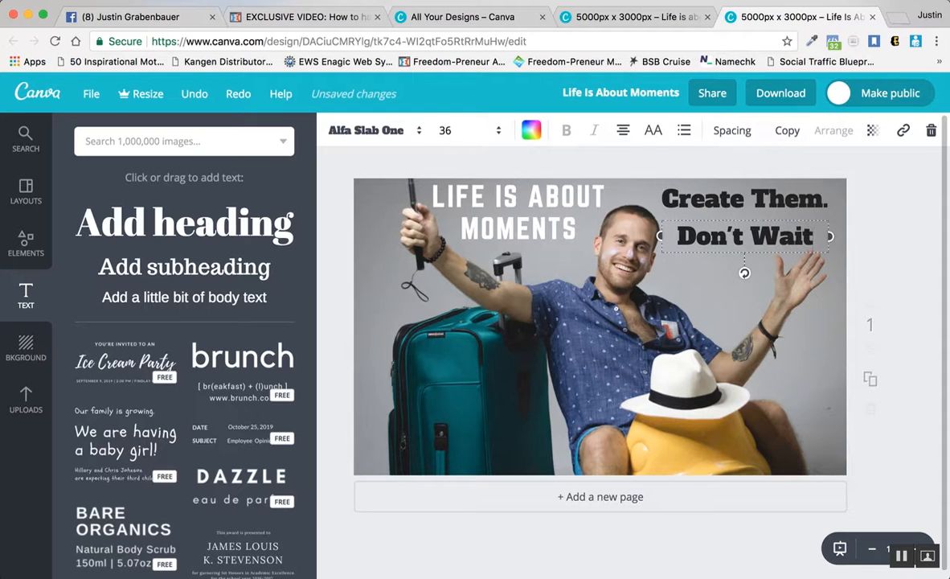
pyautogui.write(' For Them.')
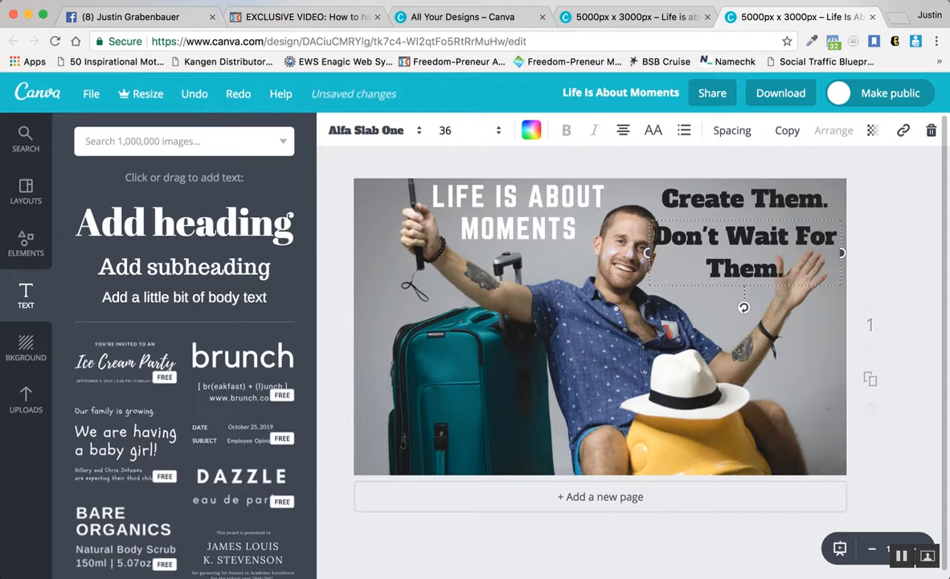
# Left-align the "Don't Wait For Them." text, trying bulleted list formatting and removing it again.
pyautogui.click(683, 130)
pyautogui.click(683, 131)
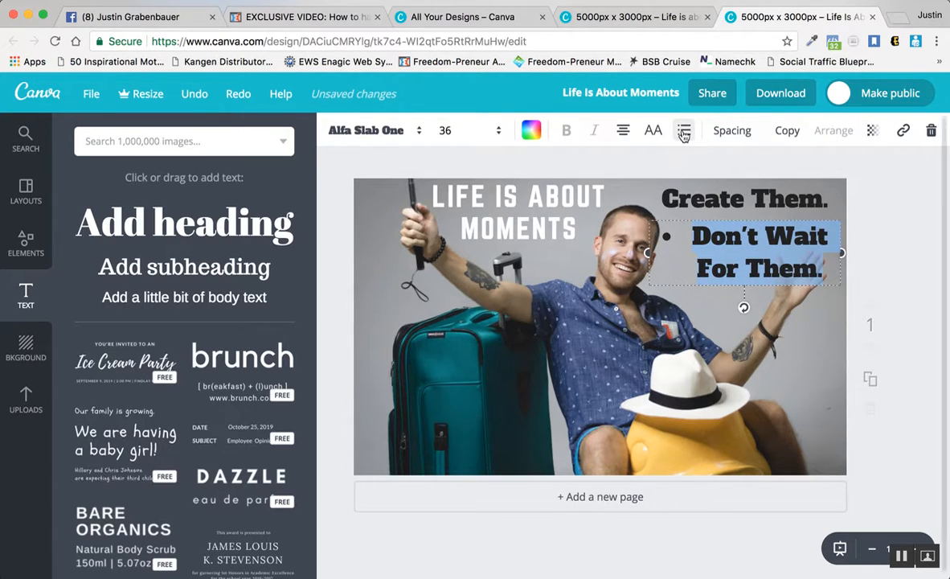
pyautogui.click(622, 133)
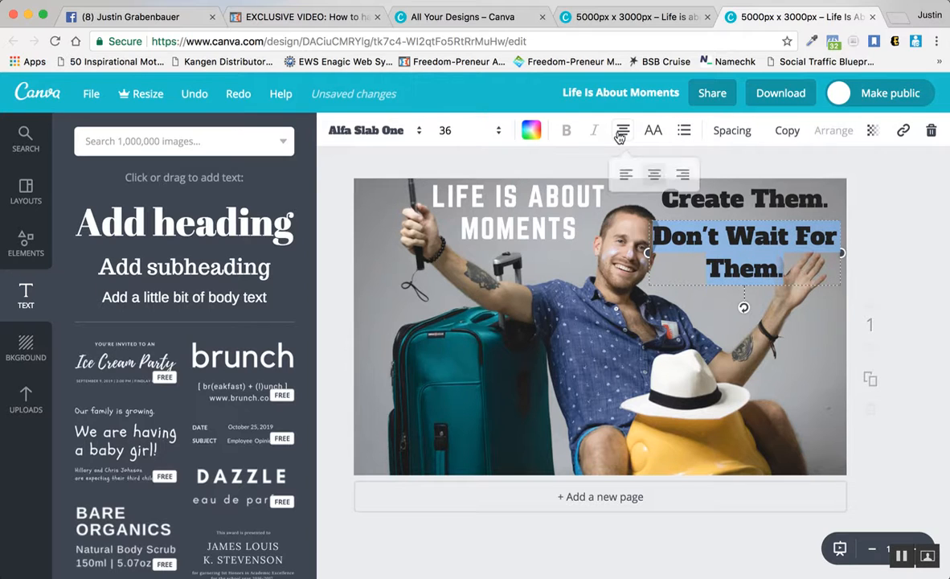
pyautogui.click(625, 174)
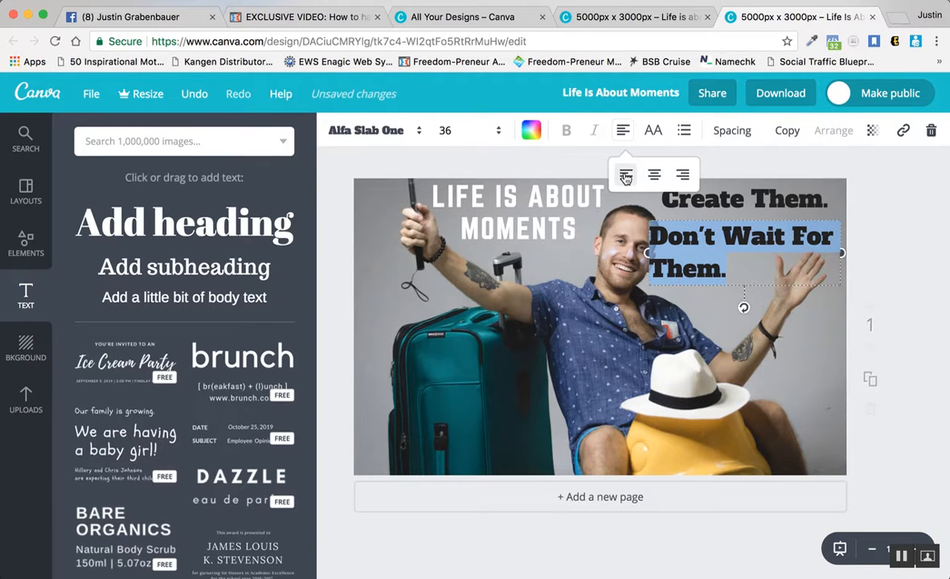
pyautogui.click(685, 131)
pyautogui.click(684, 131)
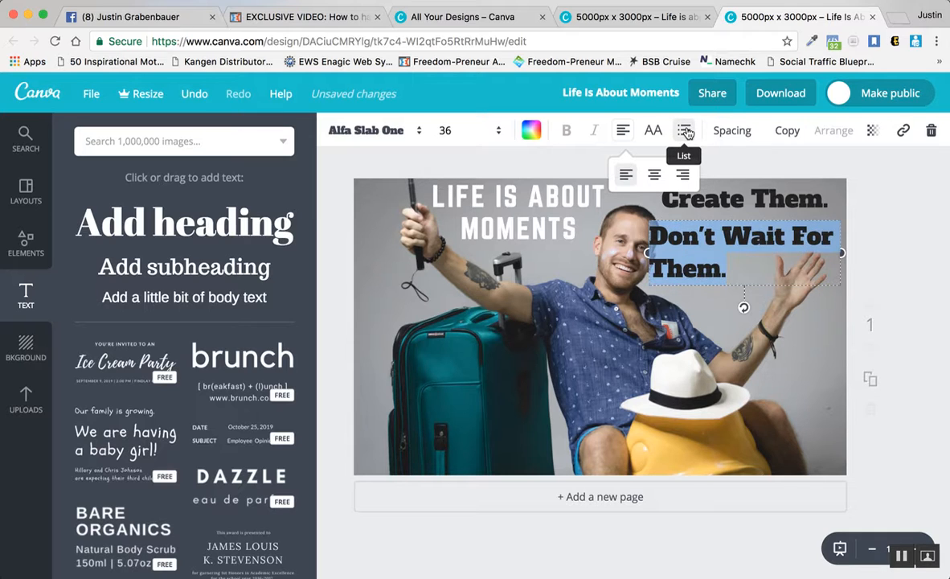
# Set the "Don't Wait For Them." text to size 28, then narrow its box and position it below "Create Them.".
pyautogui.click(474, 133)
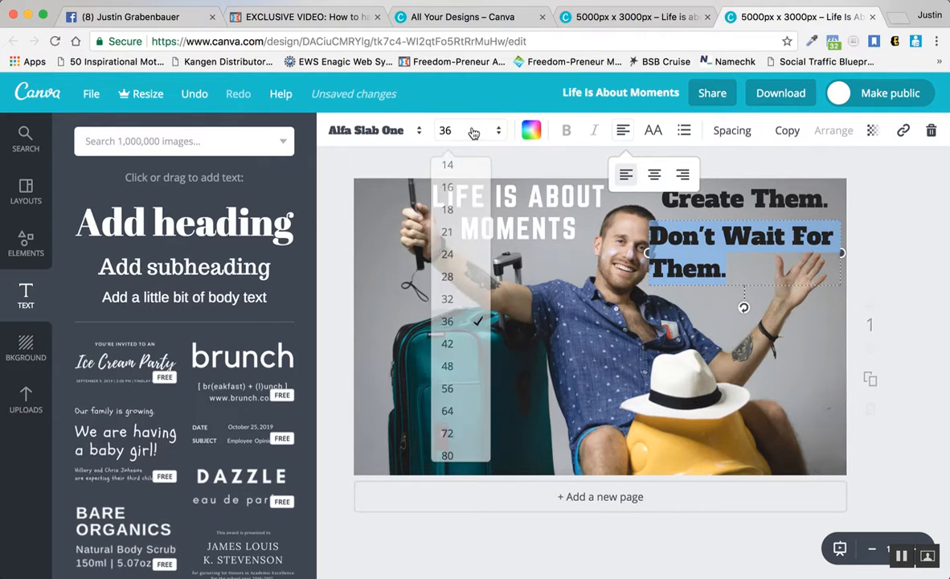
pyautogui.click(455, 277)
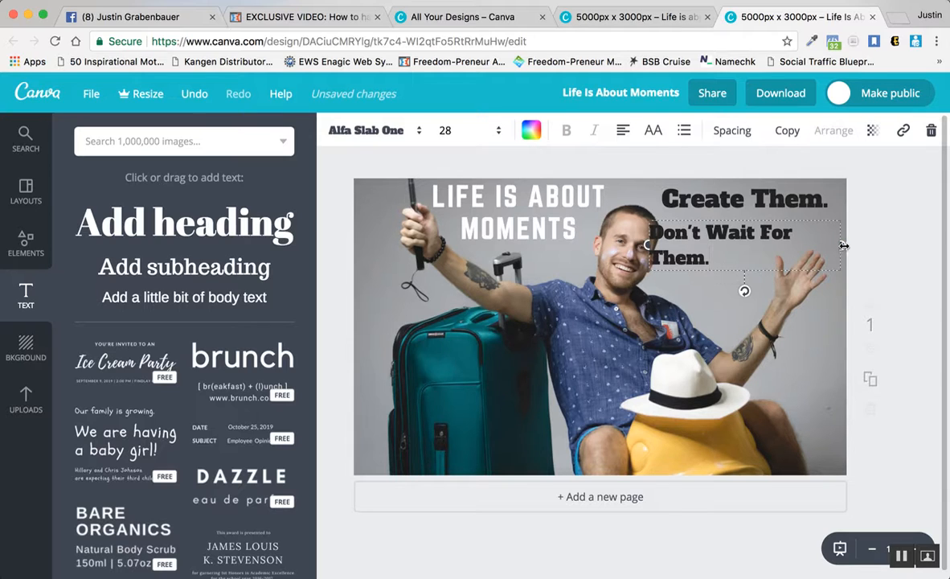
pyautogui.moveTo(832, 246); pyautogui.dragTo(790, 283)
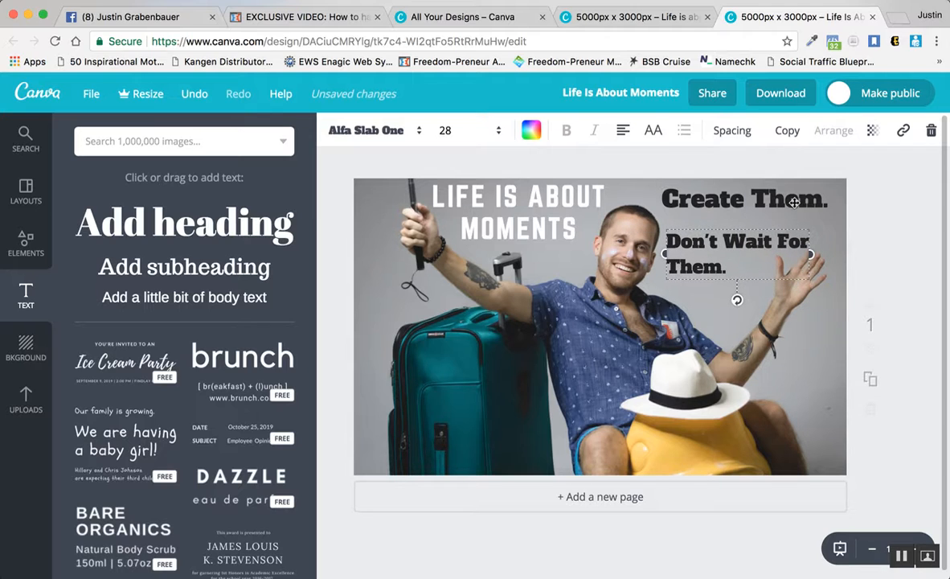
# Shift "Create Them." slightly right to line up its left edge with the text below, and select the lower text.
pyautogui.moveTo(798, 202); pyautogui.dragTo(799, 203)
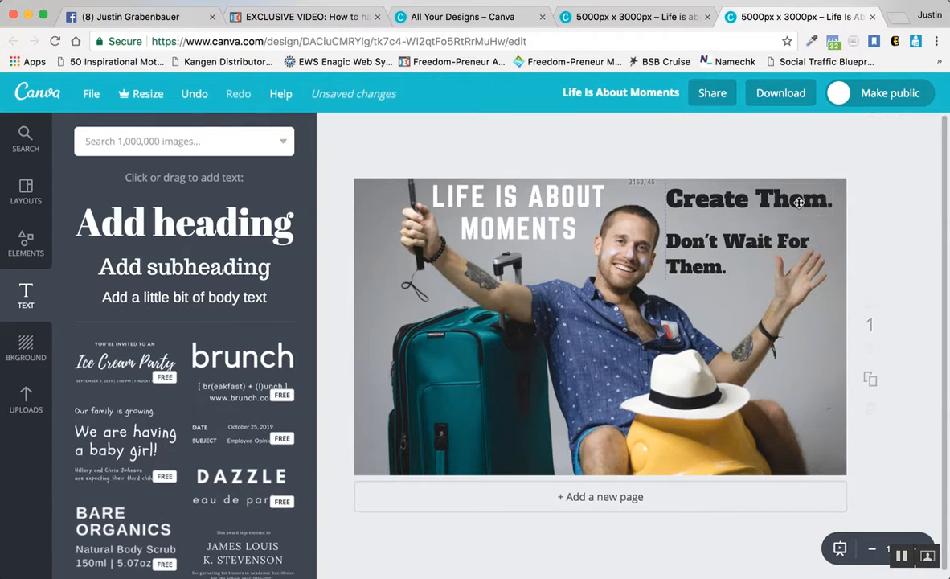
pyautogui.click(755, 255)
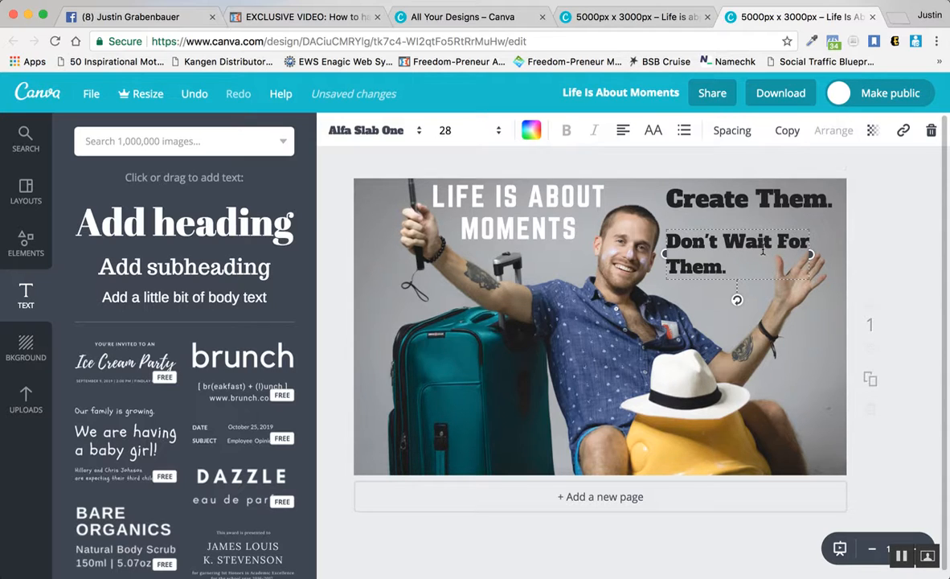
# Make the "Don't Wait For Them." text partly transparent, check its link option without adding a URL, and deselect it.
pyautogui.click(874, 131)
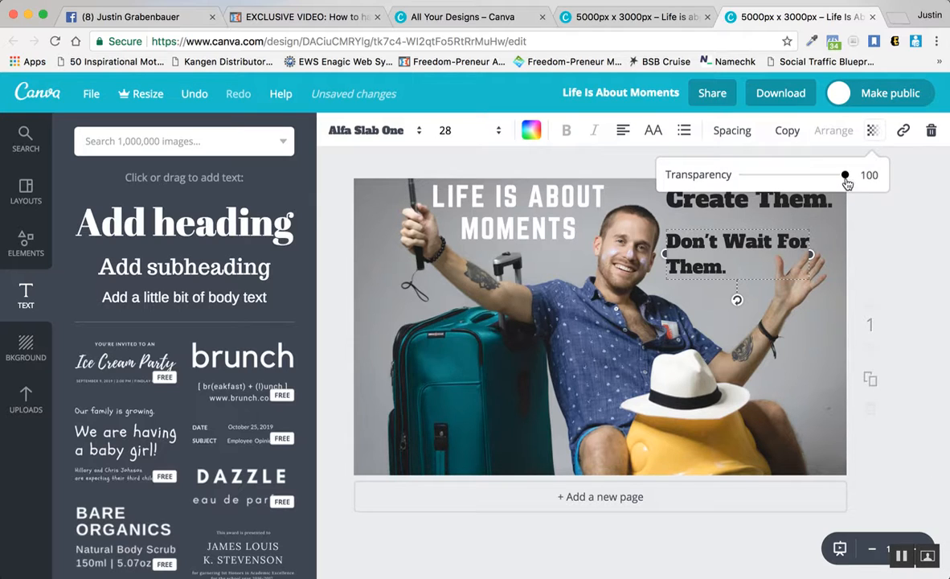
pyautogui.moveTo(826, 183); pyautogui.dragTo(801, 184)
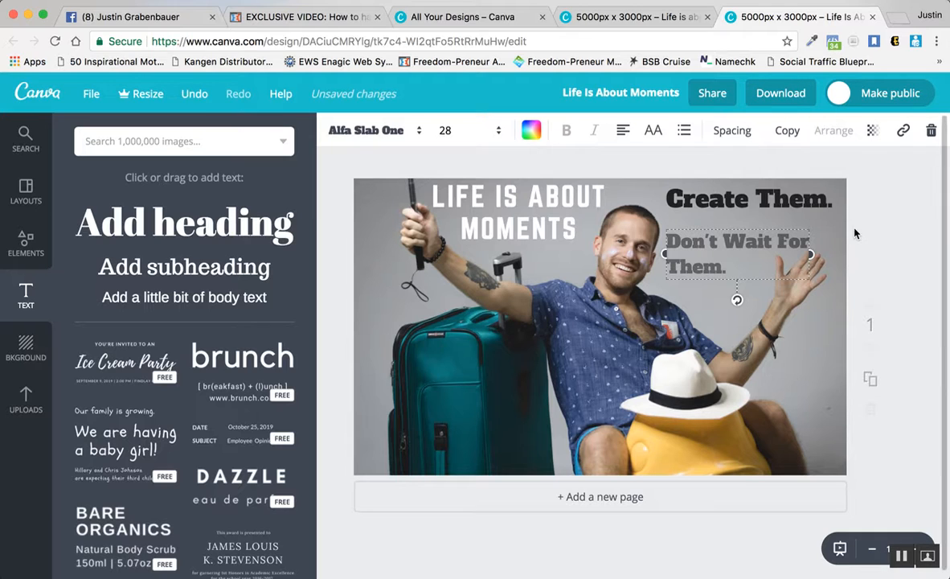
pyautogui.click(903, 130)
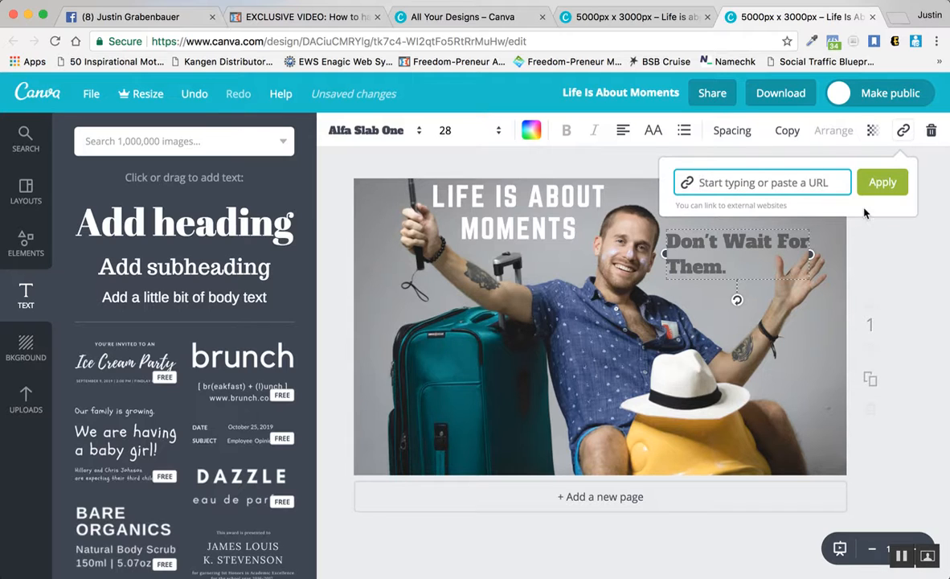
pyautogui.click(899, 251)
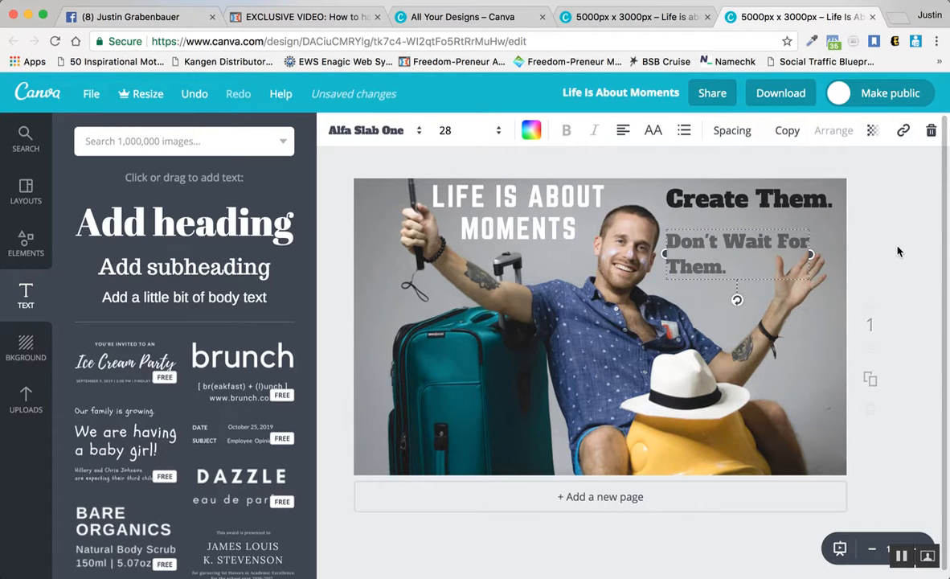
pyautogui.click(898, 251)
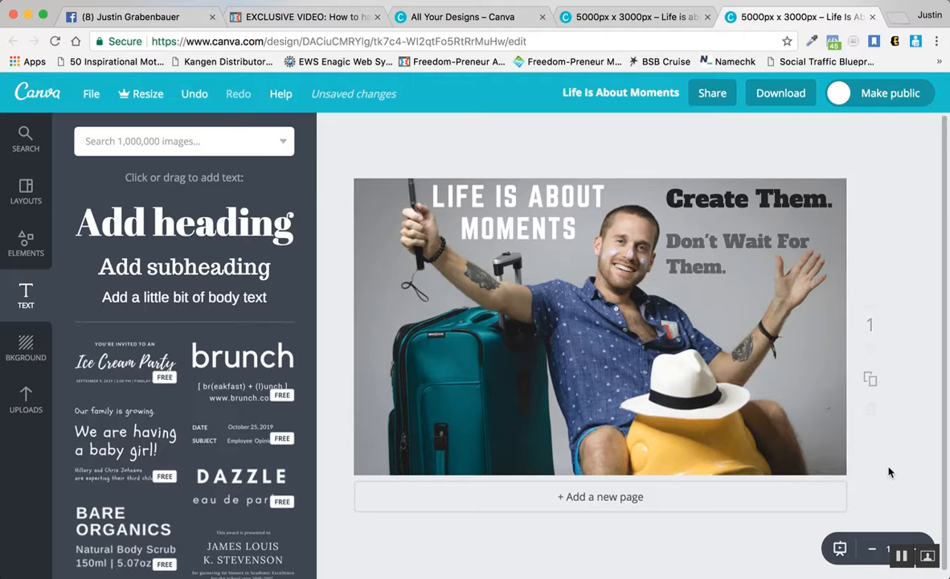
# Look through the Free Photos and Grids collections in the elements library.
pyautogui.click(29, 256)
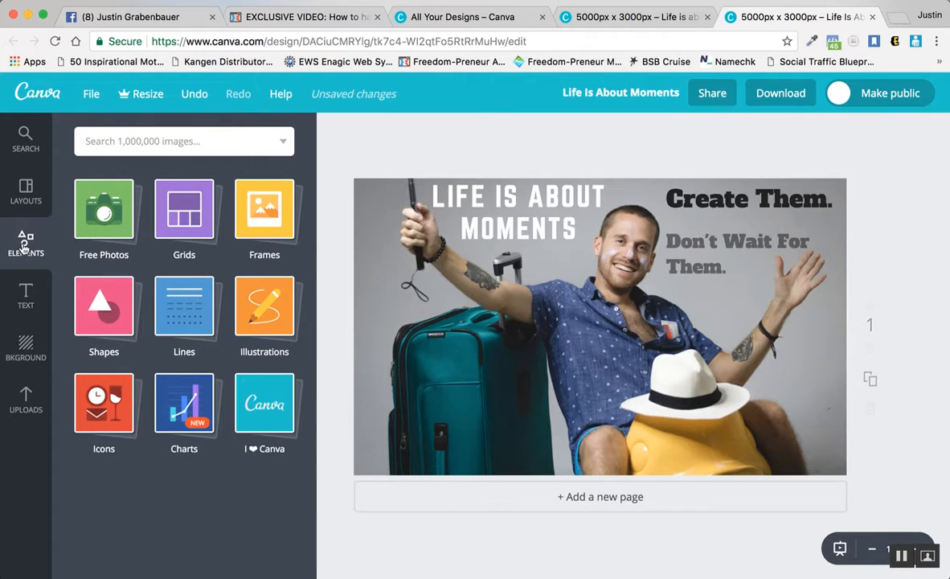
pyautogui.click(119, 211)
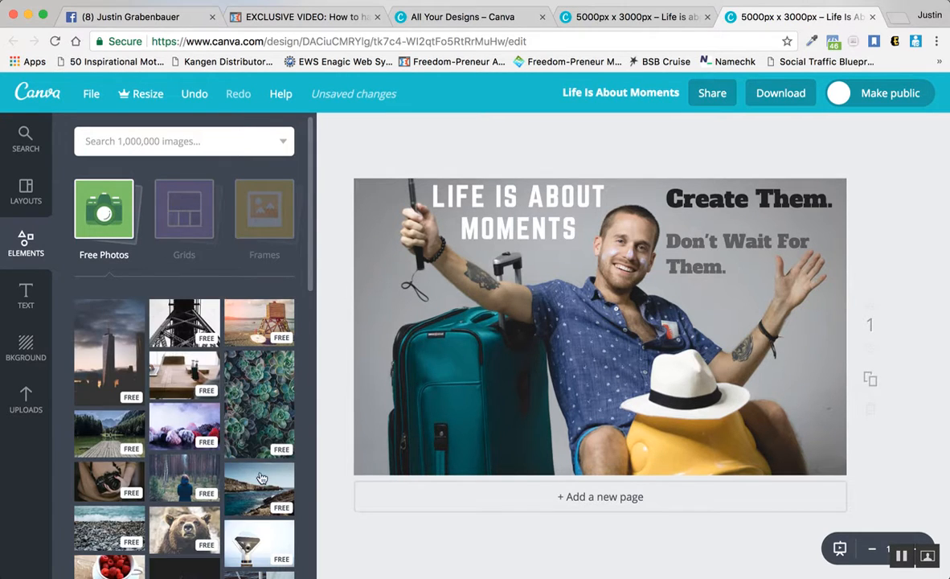
pyautogui.click(100, 221)
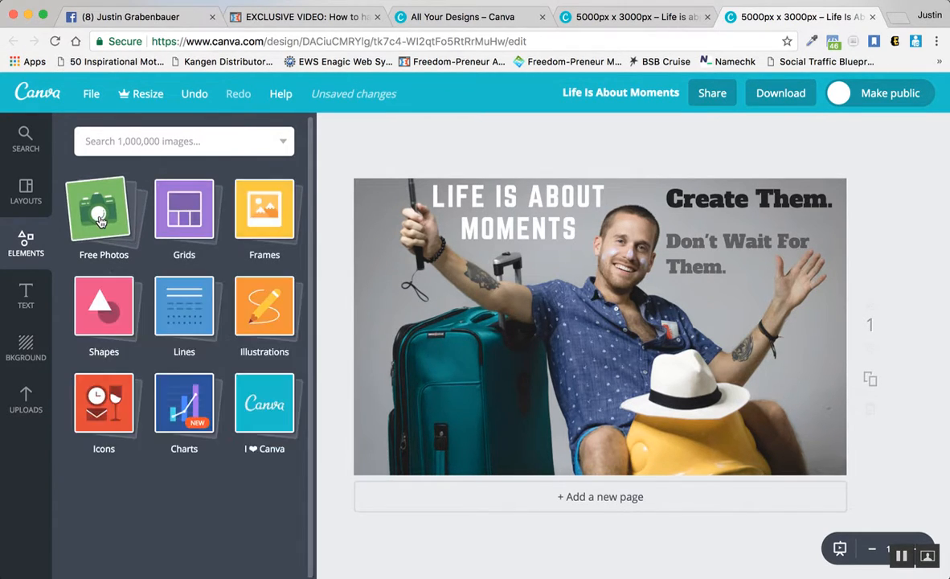
pyautogui.click(184, 216)
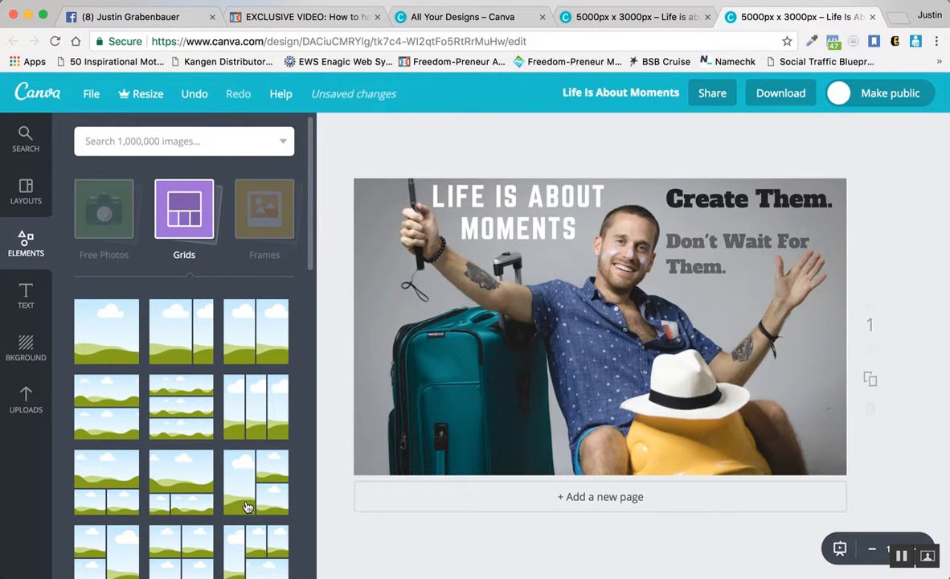
pyautogui.click(194, 207)
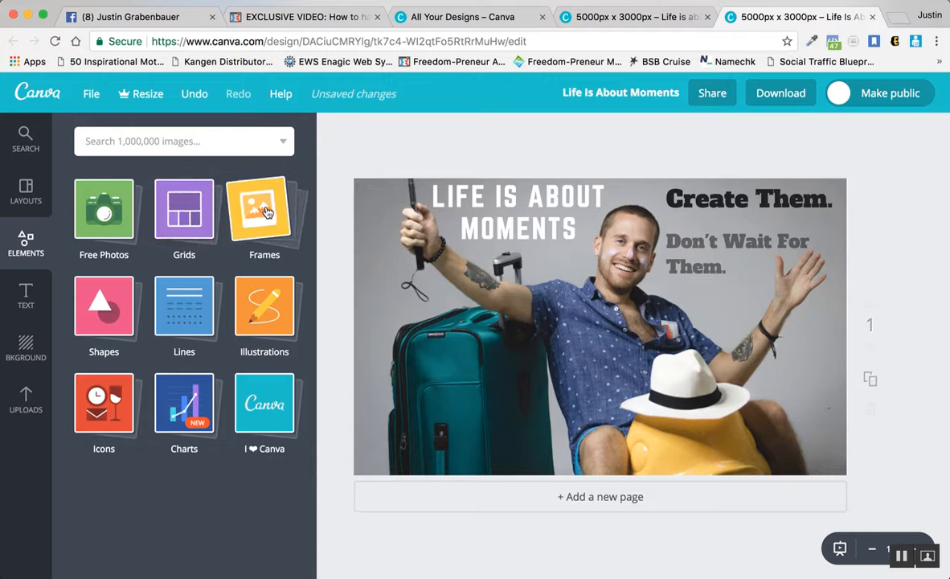
# Add a laptop frame to the design, shrink it and position it over the lower part of the suitcase.
pyautogui.click(266, 211)
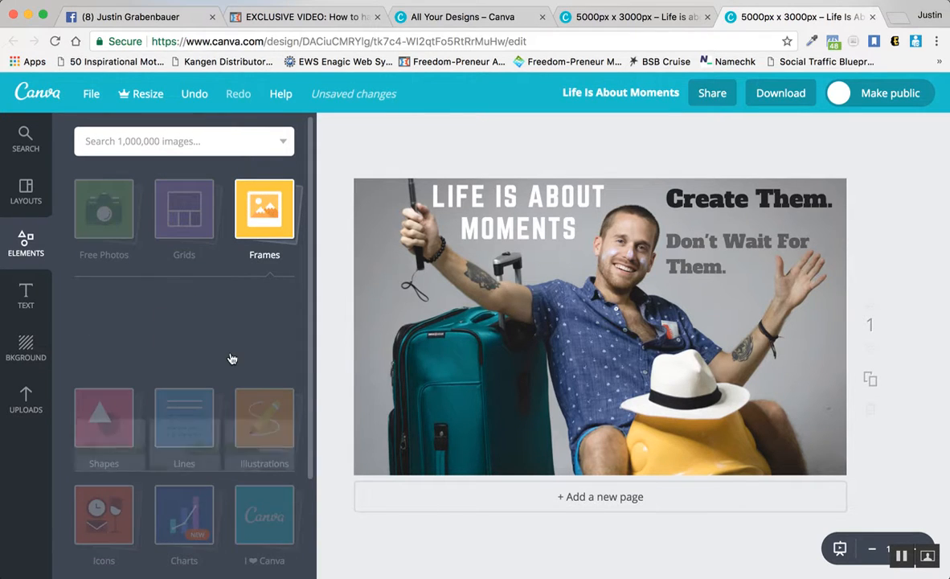
pyautogui.scroll(-5, 231, 359)
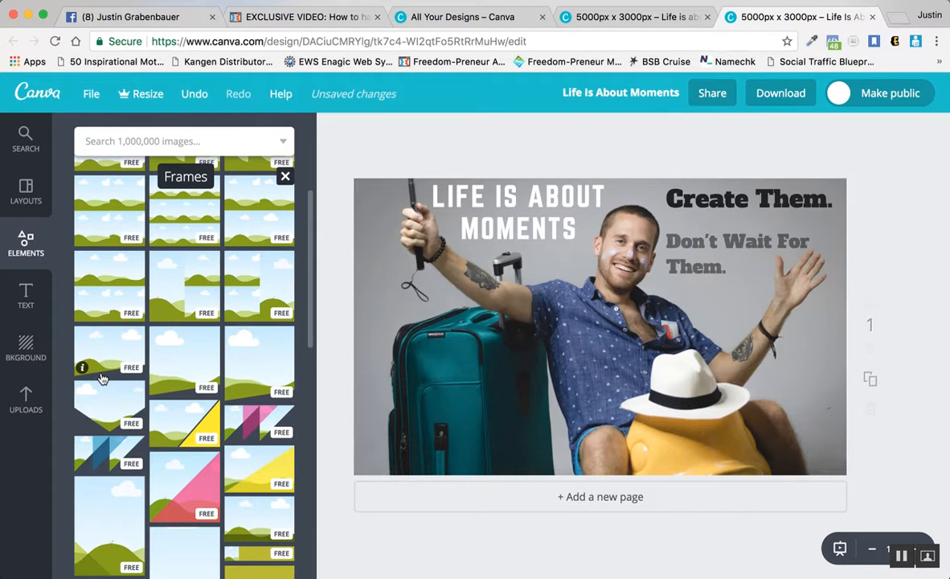
pyautogui.scroll(-3, 102, 378)
pyautogui.scroll(-5, 103, 379)
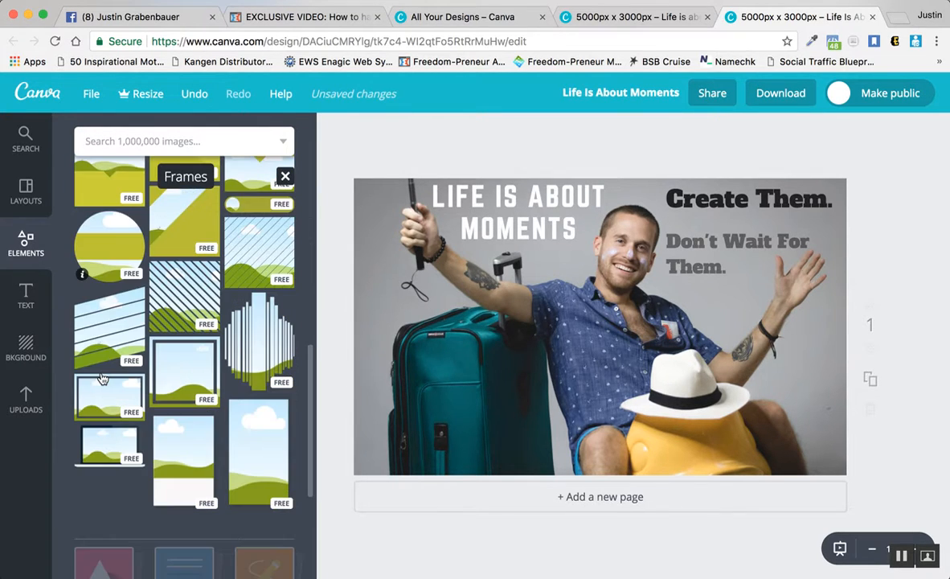
pyautogui.scroll(-2, 102, 378)
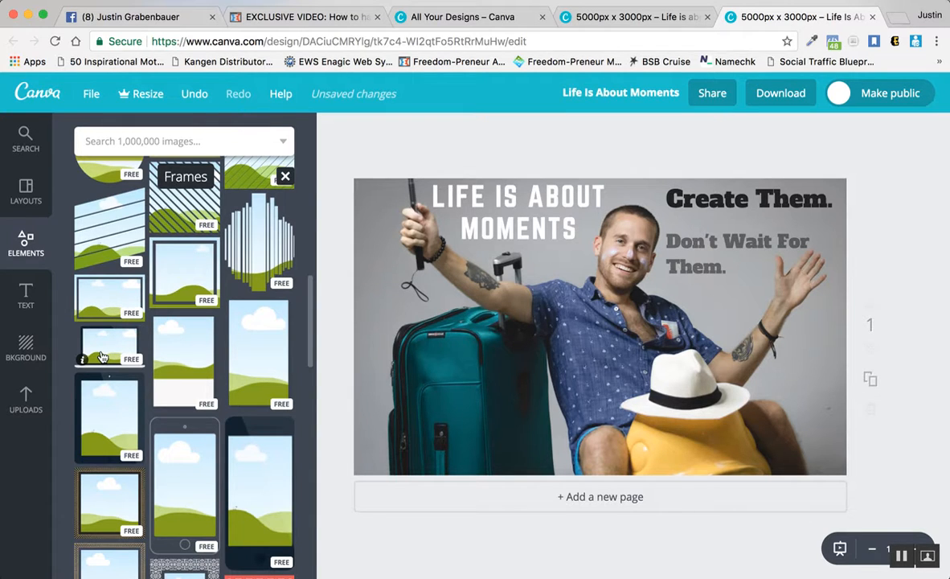
pyautogui.moveTo(101, 357); pyautogui.dragTo(453, 406)
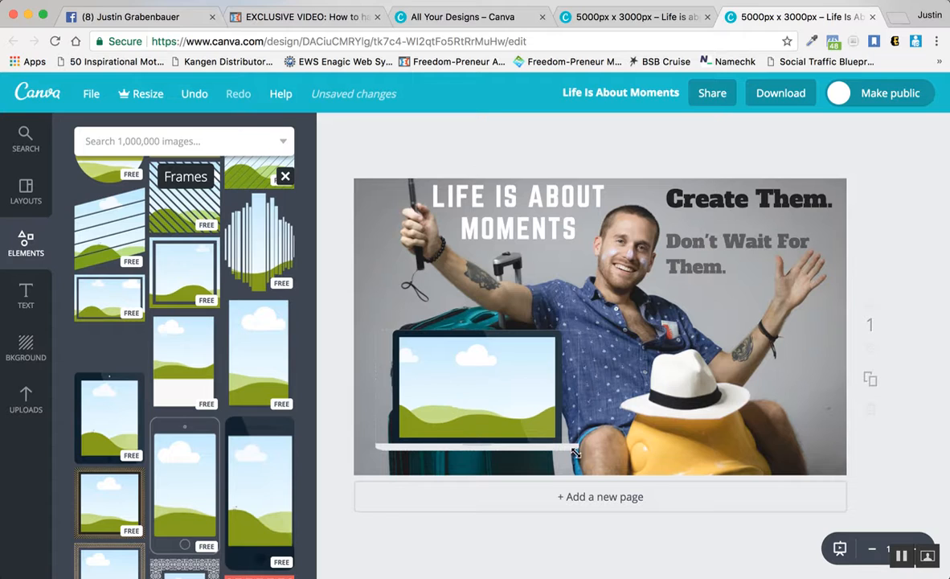
pyautogui.moveTo(577, 449); pyautogui.dragTo(525, 418)
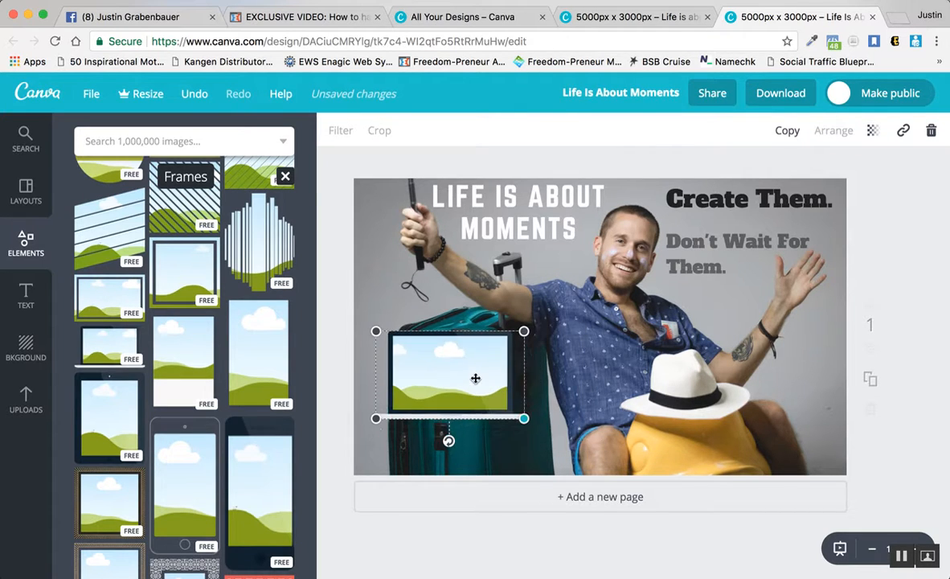
pyautogui.moveTo(473, 386); pyautogui.dragTo(471, 412)
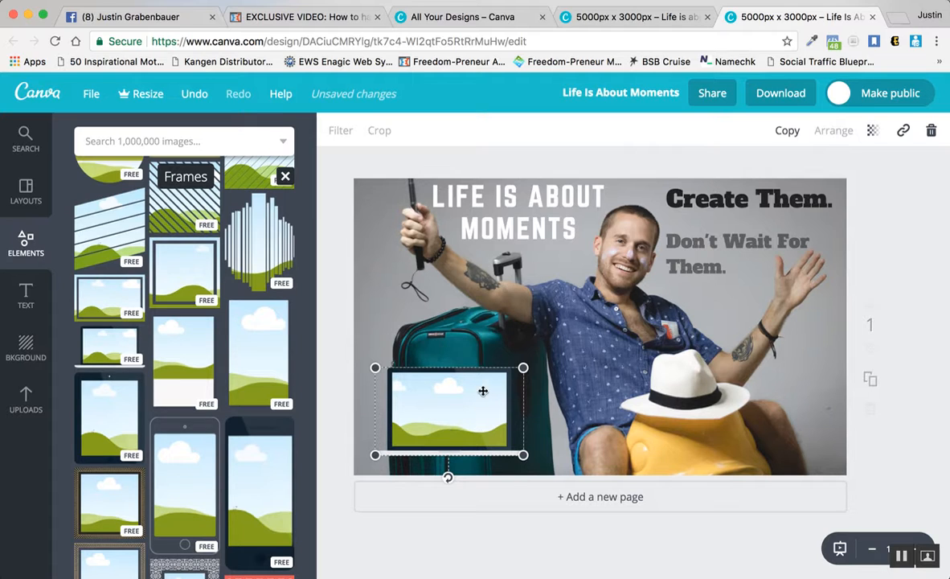
pyautogui.click(461, 344)
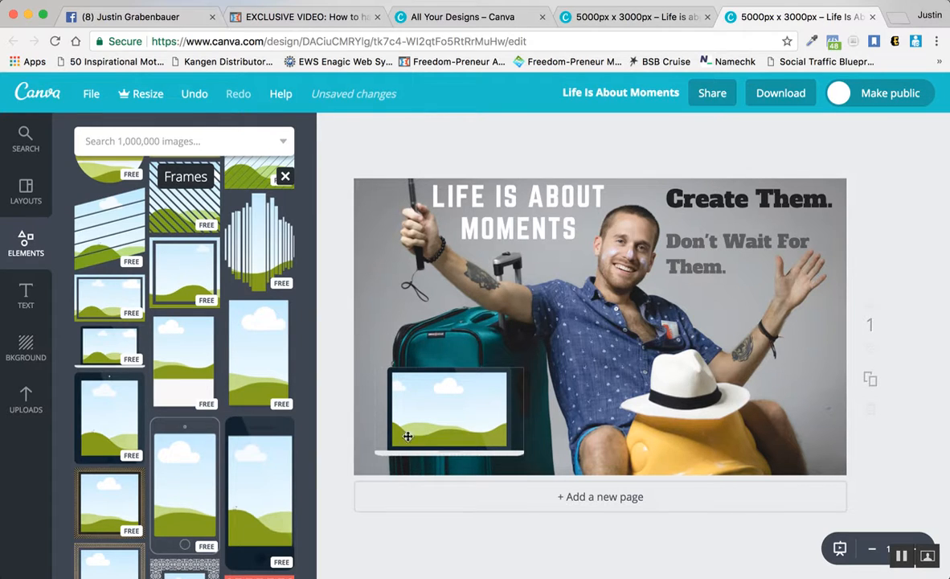
# Try the uploaded group selfie in the laptop frame, then delete both the photo and the frame.
pyautogui.click(26, 410)
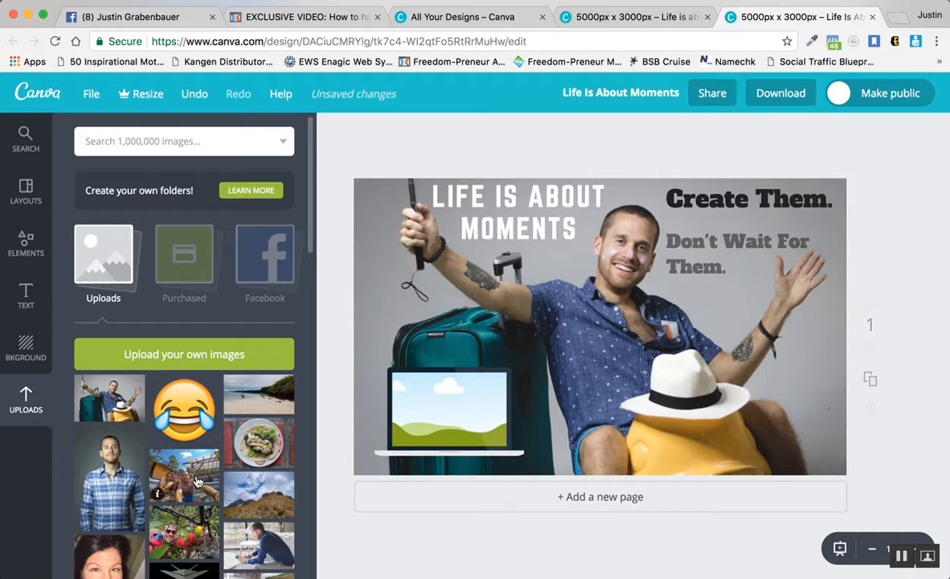
pyautogui.moveTo(197, 480); pyautogui.dragTo(440, 426)
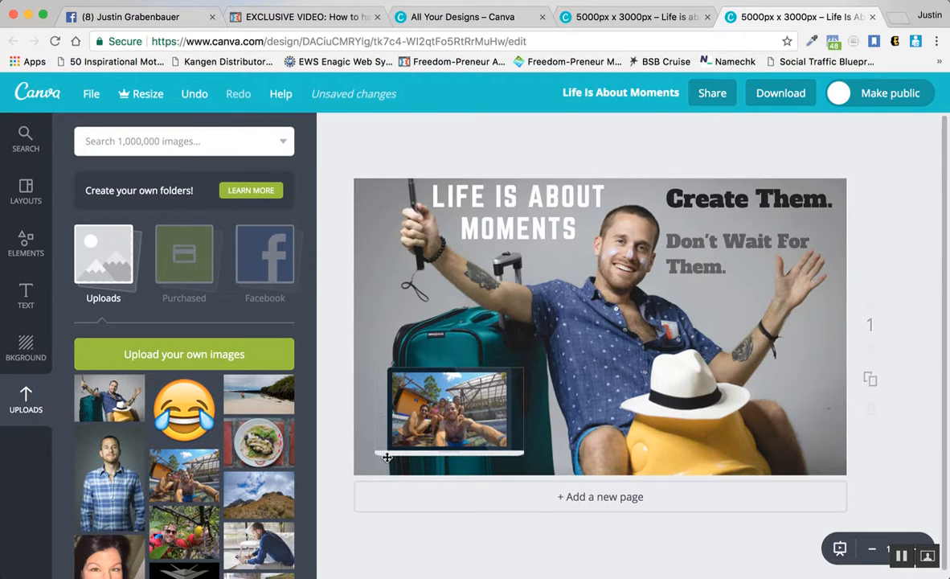
pyautogui.click(485, 427)
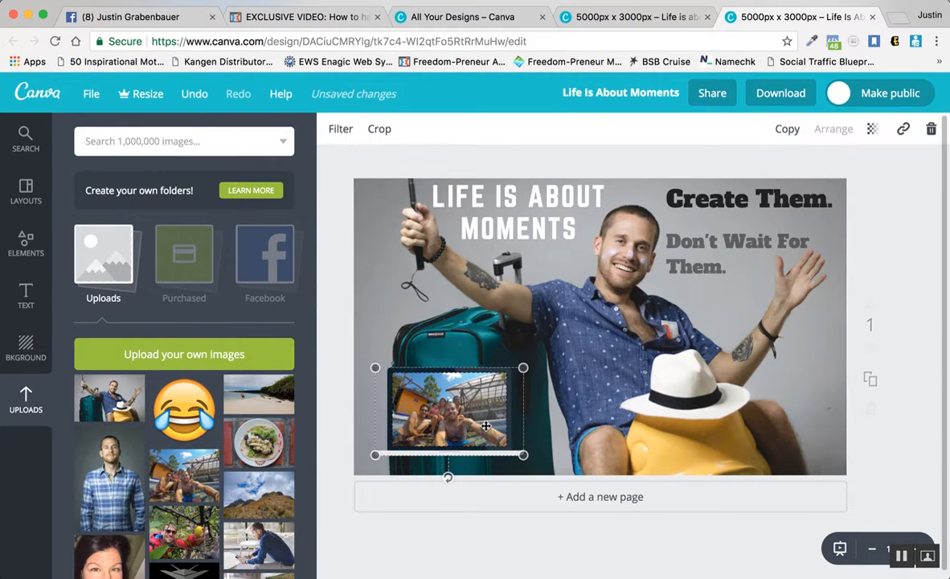
pyautogui.press('BackSpace')
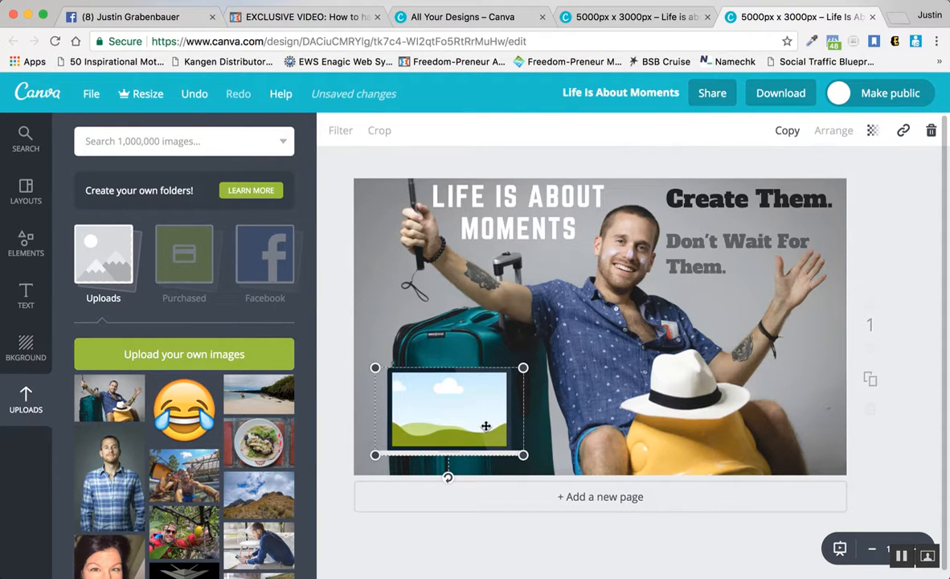
pyautogui.press('BackSpace')
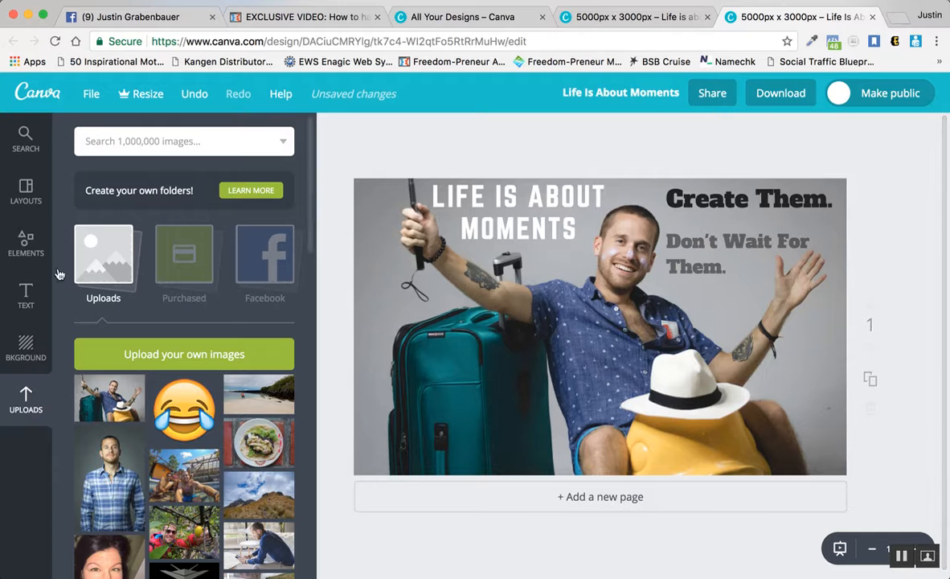
# Try a bordered grey circle shape with its fill changed to green, then delete it from the design.
pyautogui.click(26, 249)
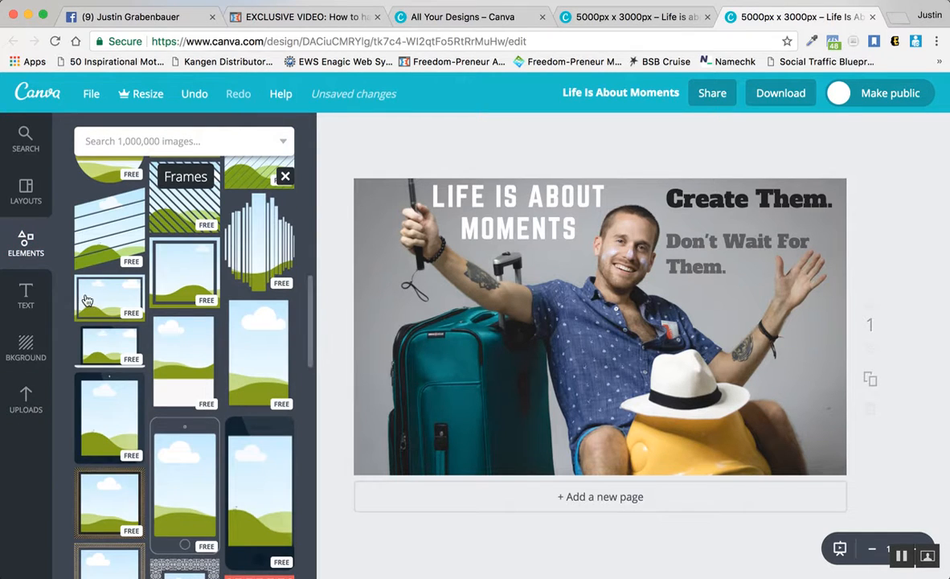
pyautogui.click(25, 256)
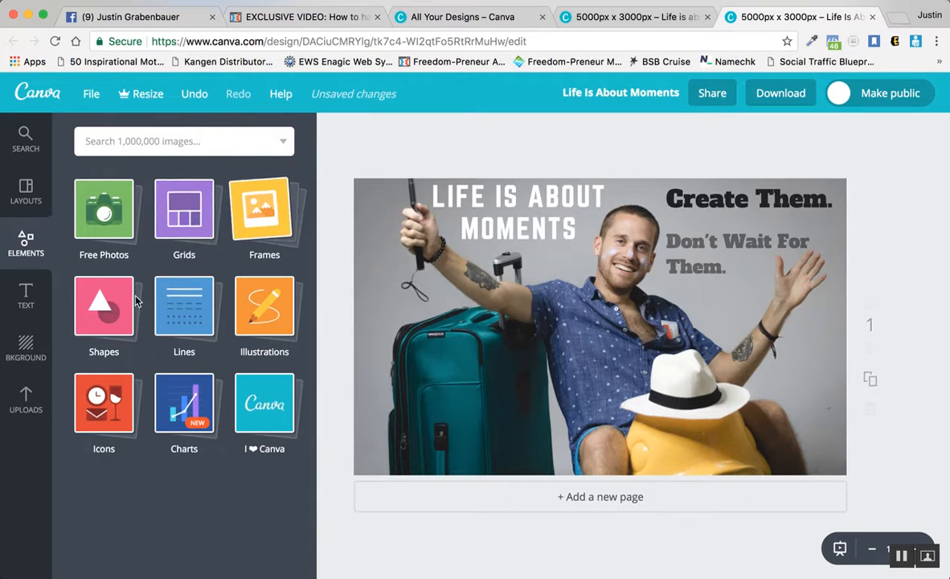
pyautogui.click(120, 314)
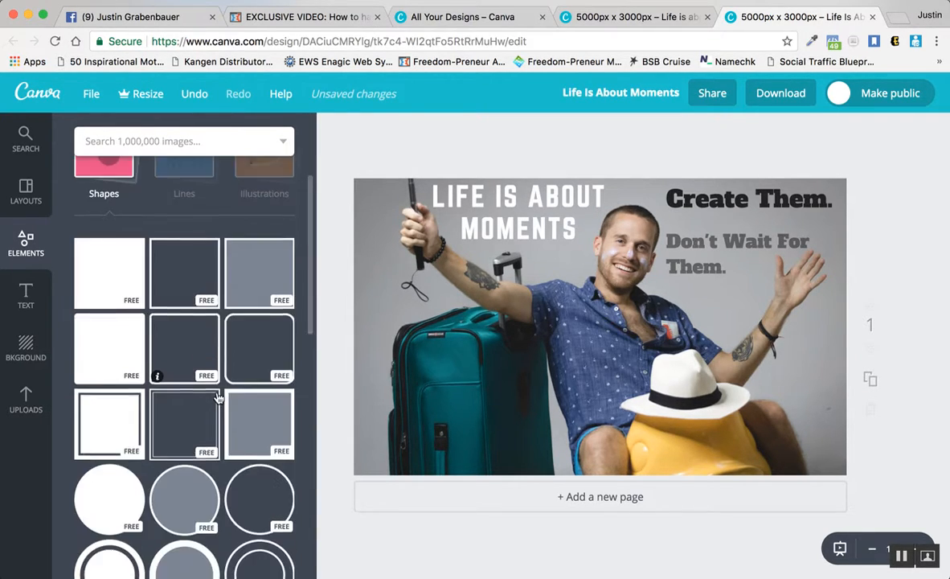
pyautogui.click(193, 495)
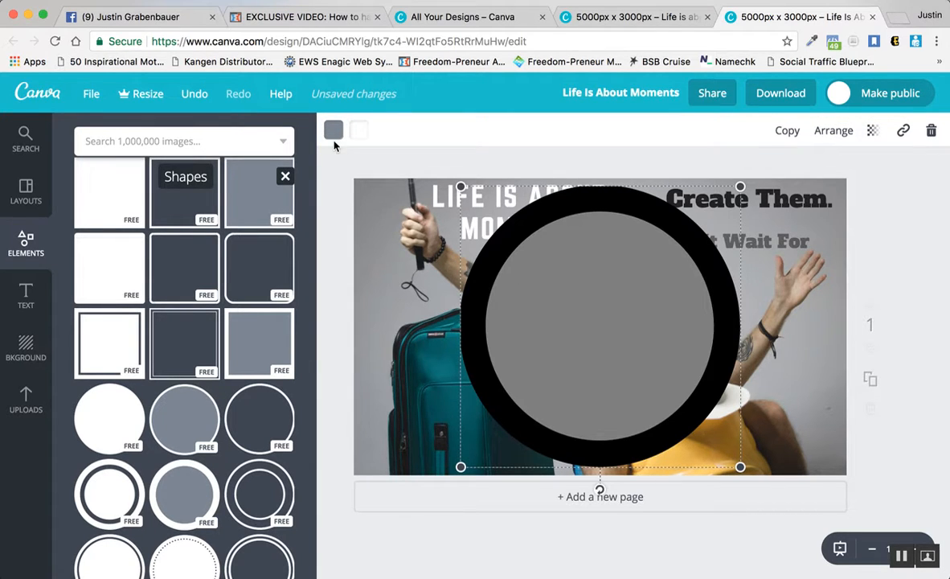
pyautogui.click(333, 131)
pyautogui.click(464, 259)
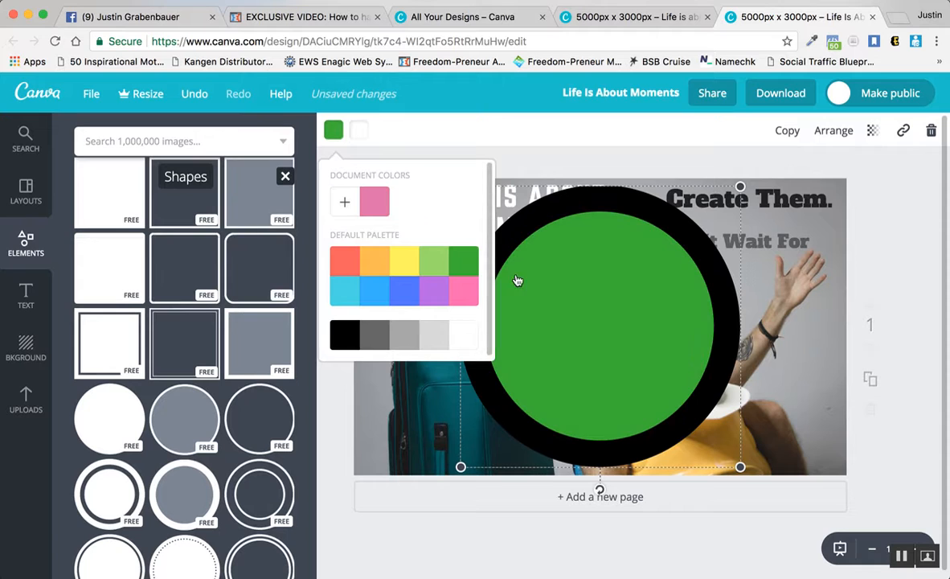
pyautogui.click(526, 278)
pyautogui.press('Delete')
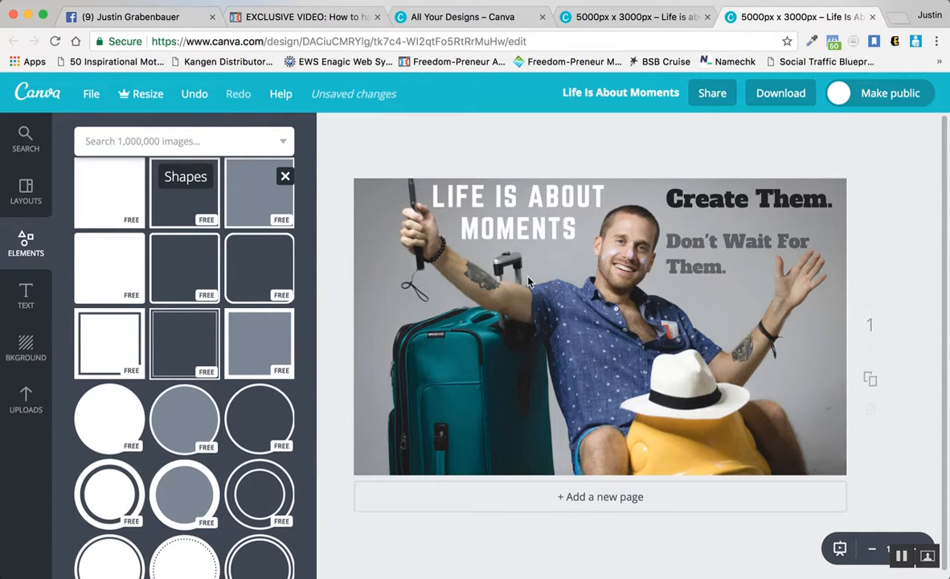
# Look through the Lines collection in the elements library.
pyautogui.scroll(2, 213, 277)
pyautogui.scroll(3, 213, 277)
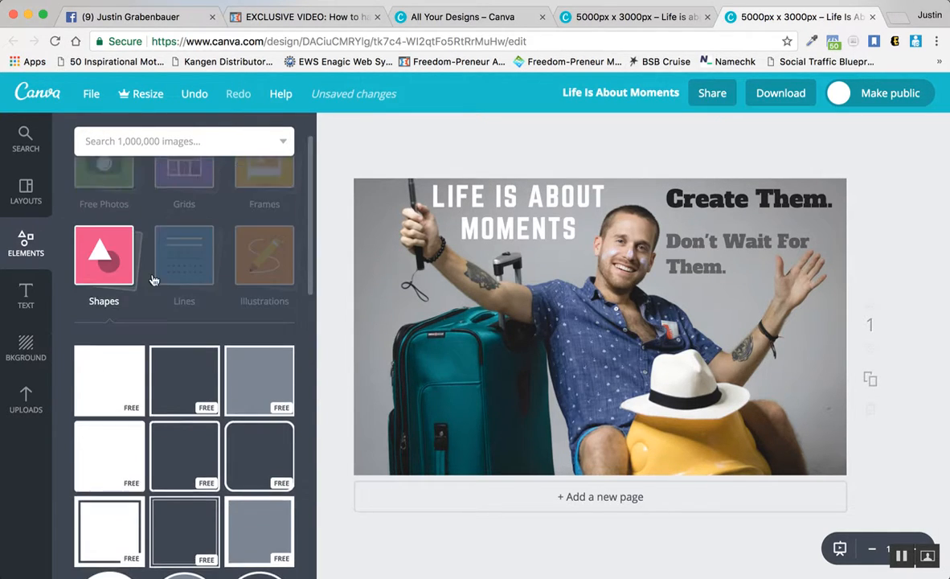
pyautogui.click(190, 324)
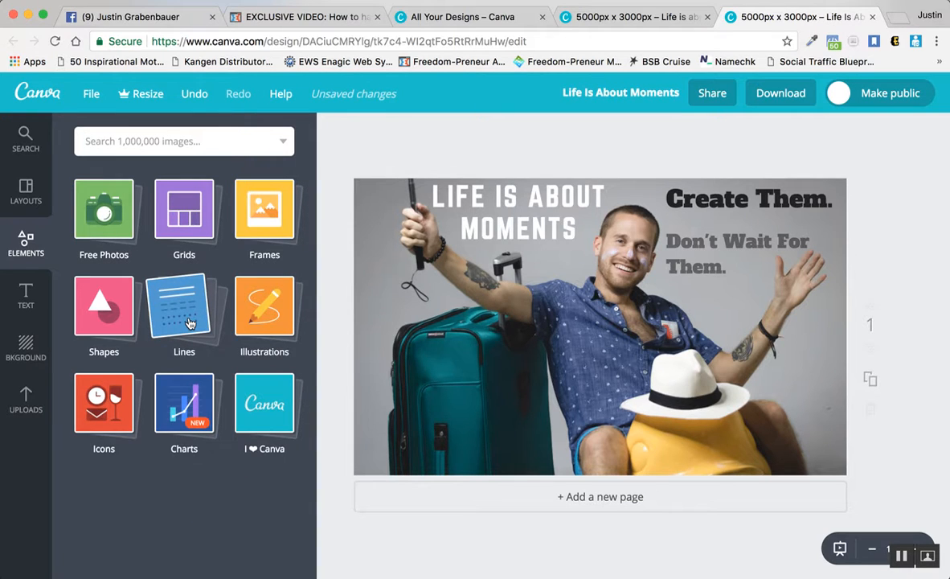
pyautogui.click(190, 323)
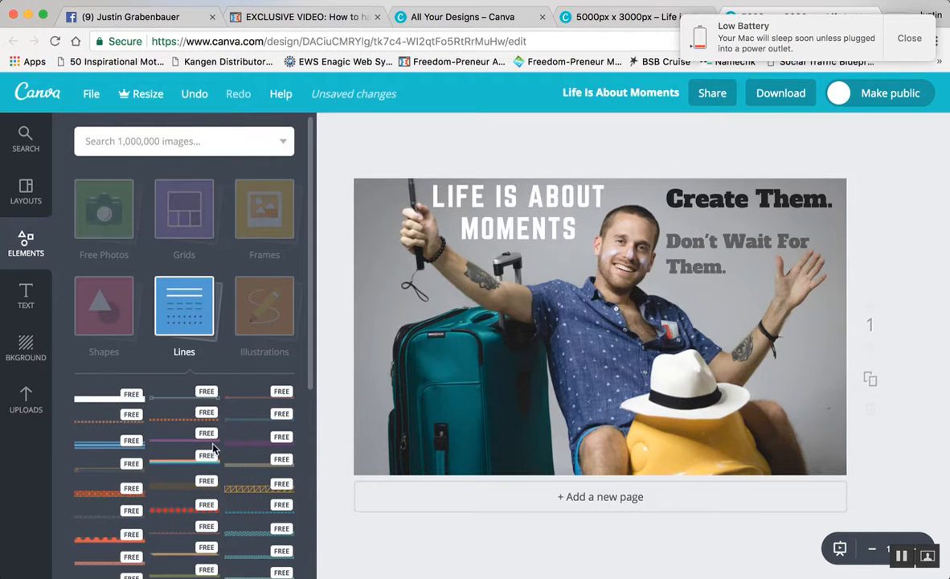
pyautogui.scroll(-2, 222, 354)
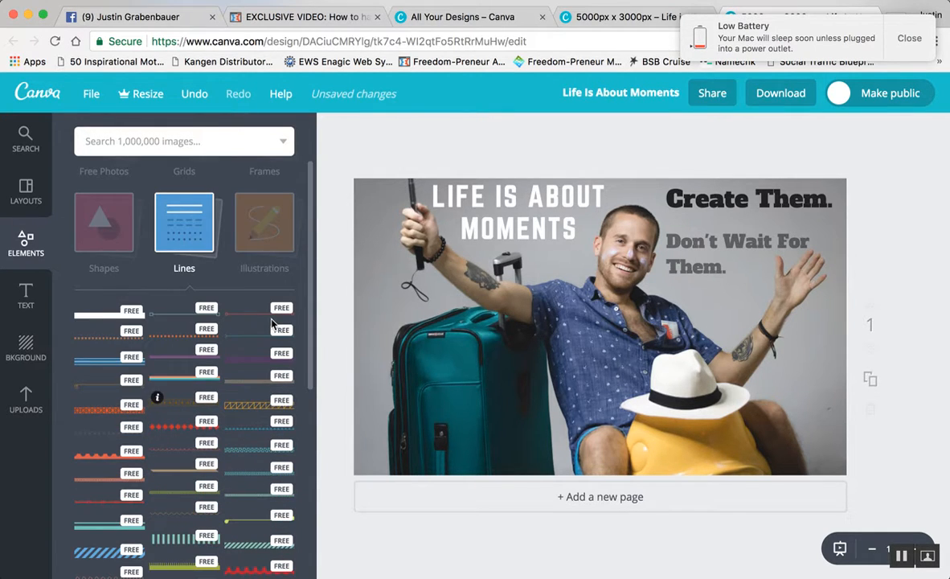
# Browse the Illustrations collection as far as the bottle drawing and dismiss the Java update window.
pyautogui.click(263, 240)
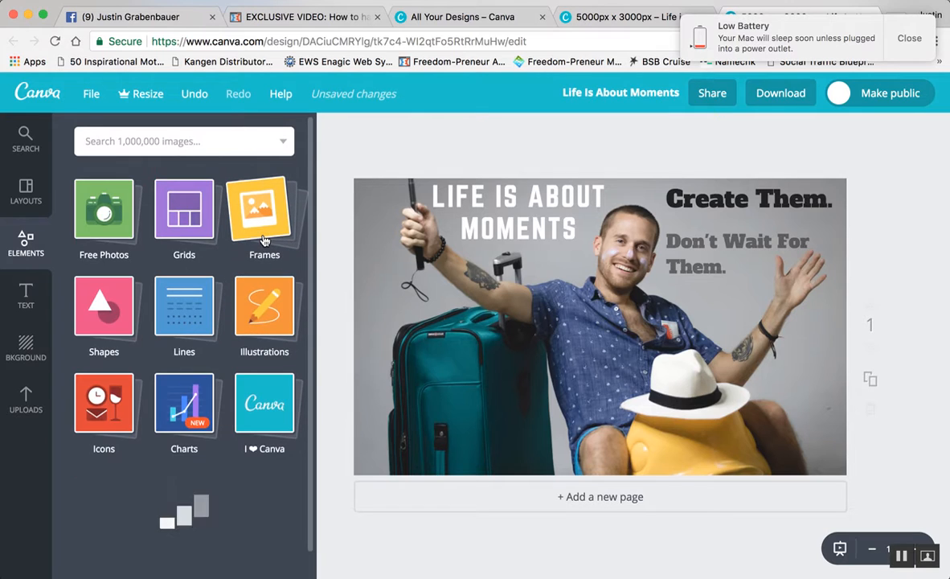
pyautogui.click(268, 332)
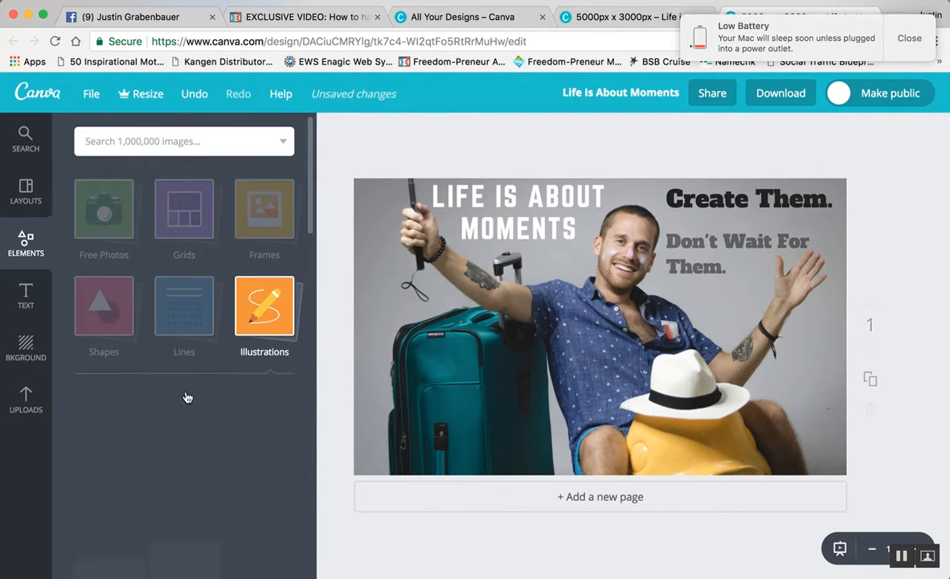
pyautogui.scroll(-2, 185, 396)
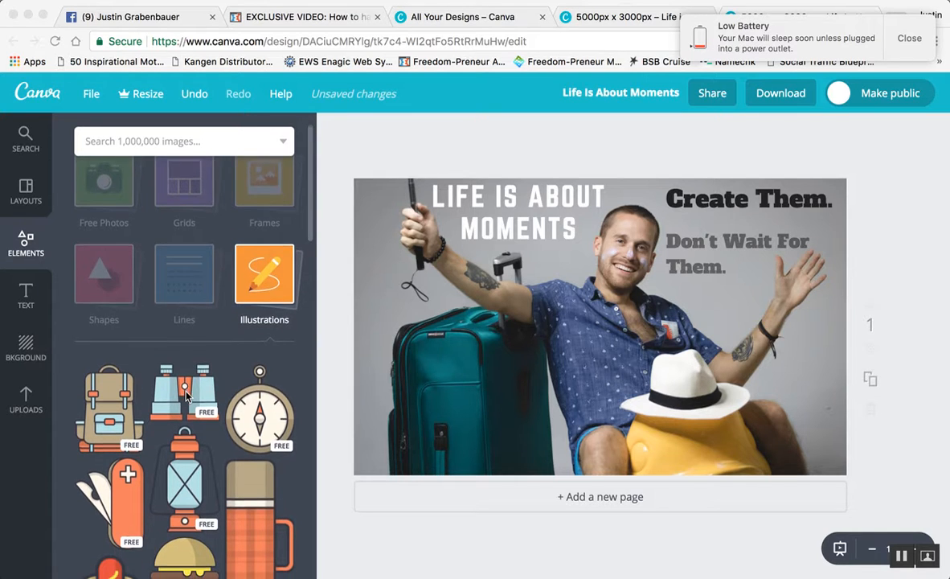
pyautogui.scroll(-4, 186, 396)
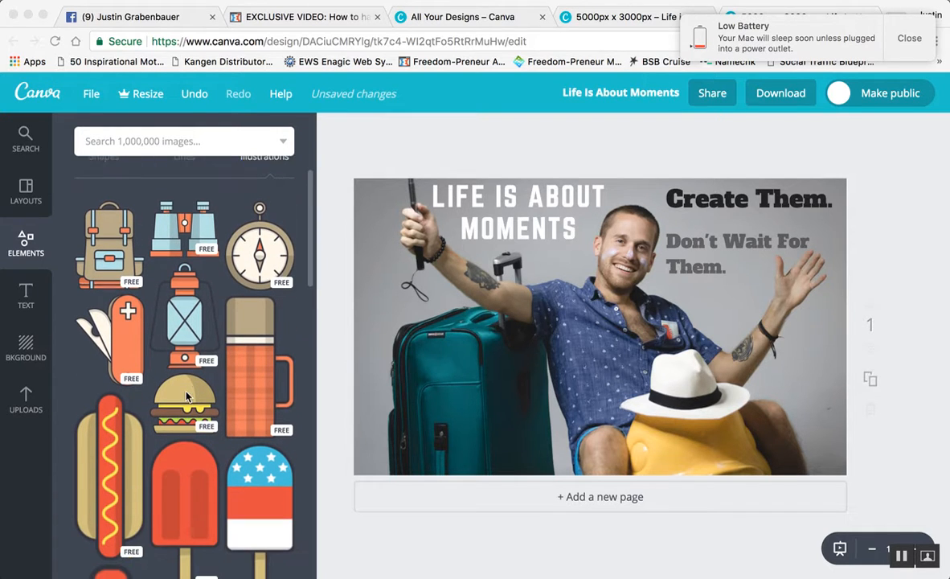
pyautogui.scroll(-5, 186, 395)
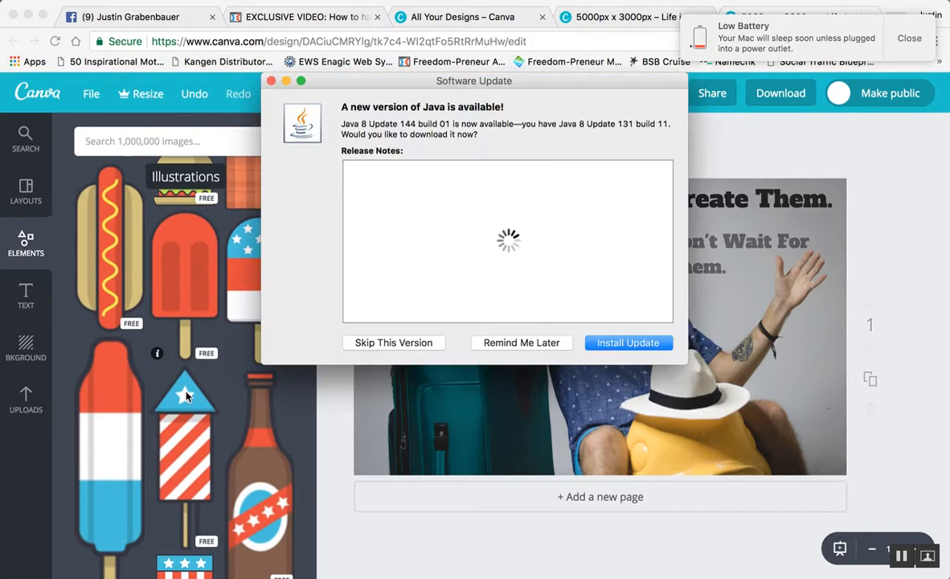
pyautogui.click(271, 81)
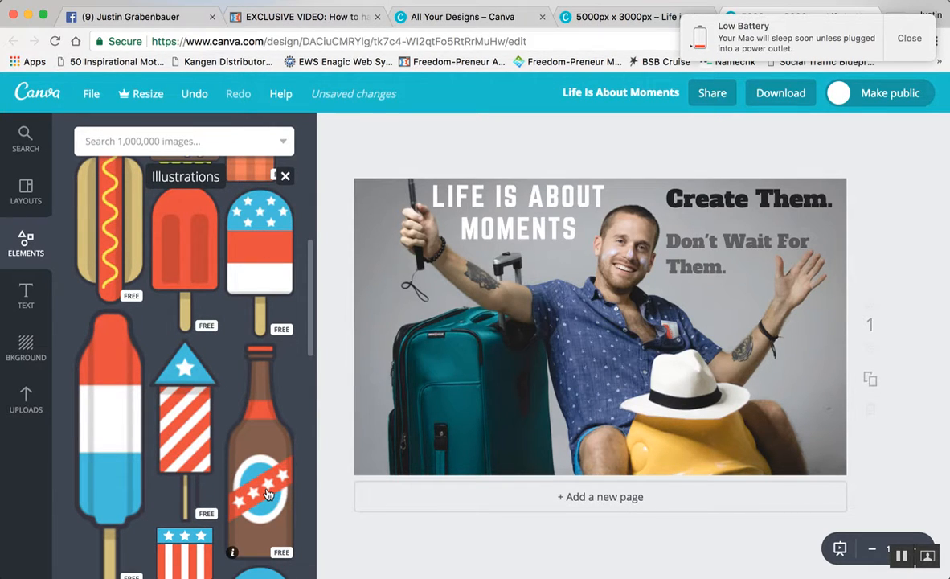
# Add the beer bottle illustration over the man's open hand, enlarge it slightly and send it backward.
pyautogui.moveTo(268, 494); pyautogui.dragTo(498, 392)
pyautogui.moveTo(470, 435); pyautogui.dragTo(800, 281)
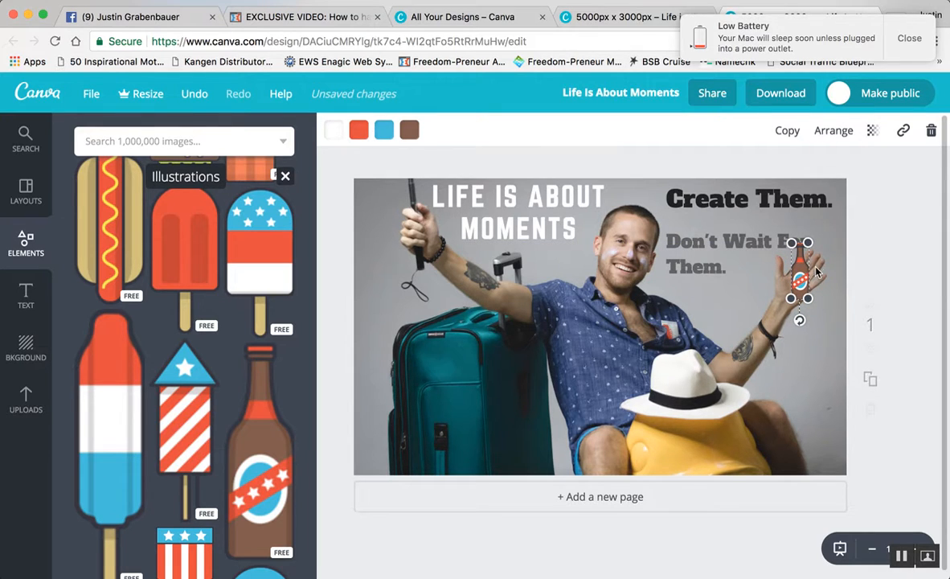
pyautogui.moveTo(809, 243); pyautogui.dragTo(794, 266)
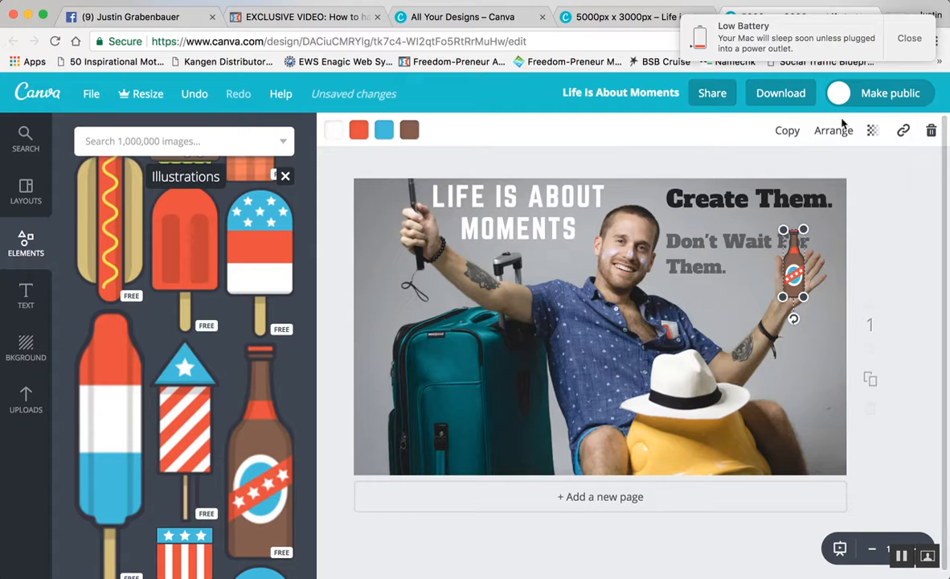
pyautogui.click(836, 133)
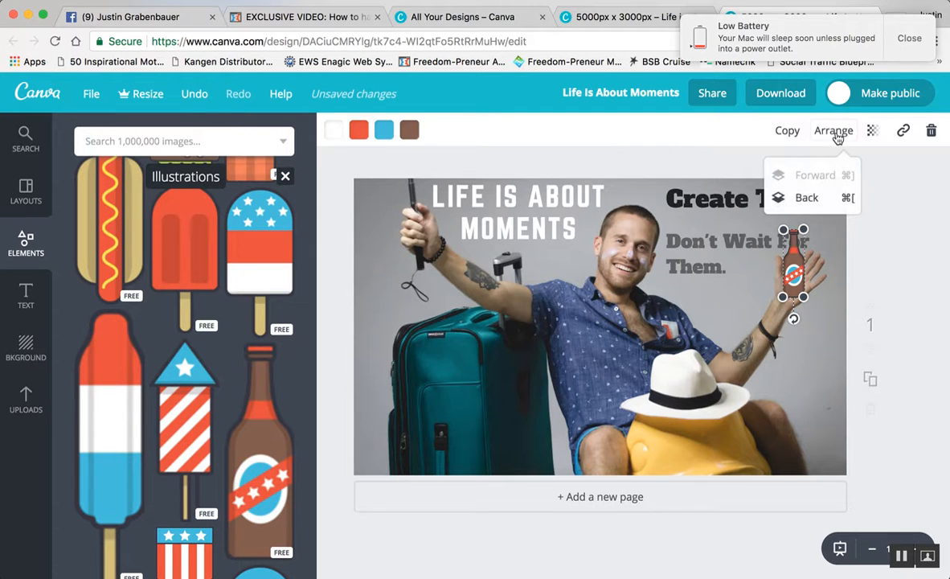
pyautogui.click(808, 198)
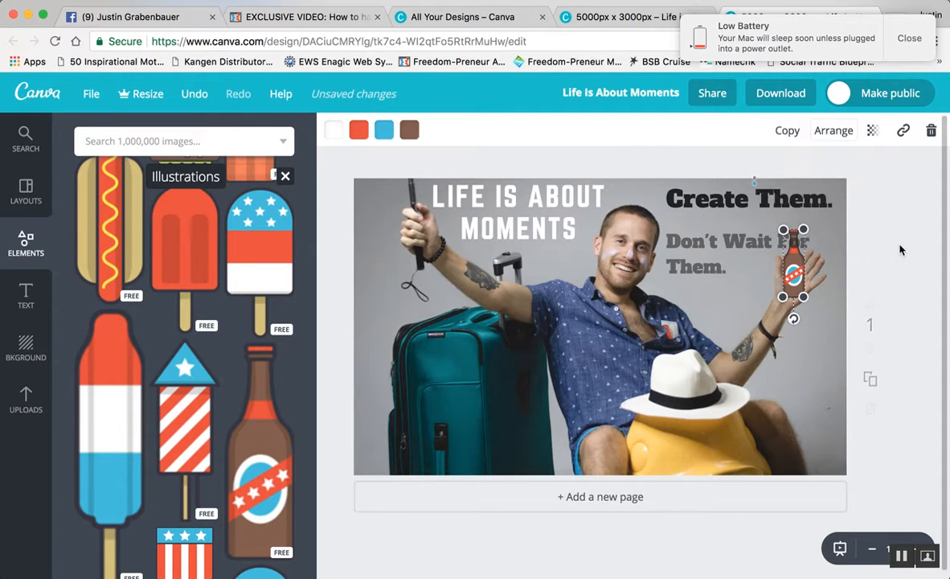
pyautogui.click(911, 295)
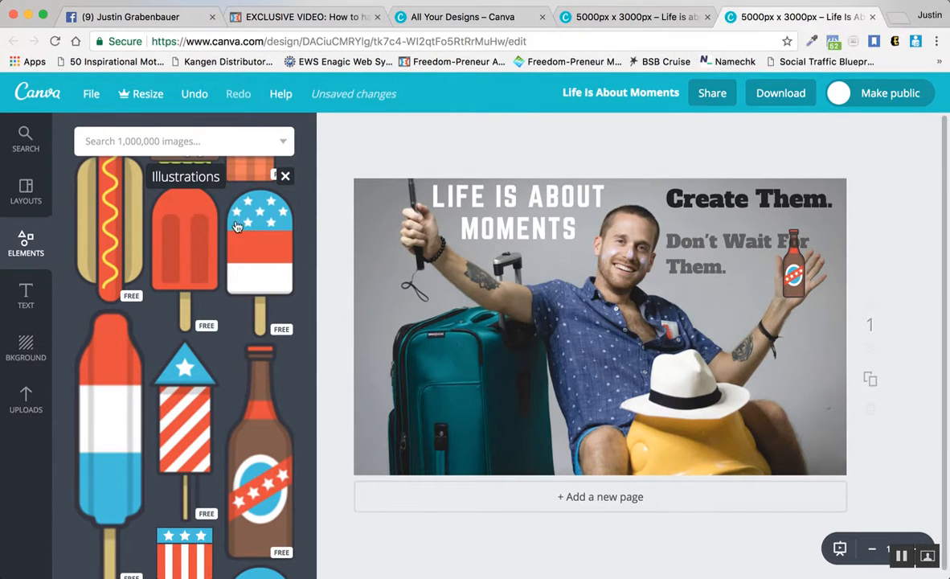
# Leave the Illustrations collection and look through the Icons collection.
pyautogui.scroll(10, 211, 309)
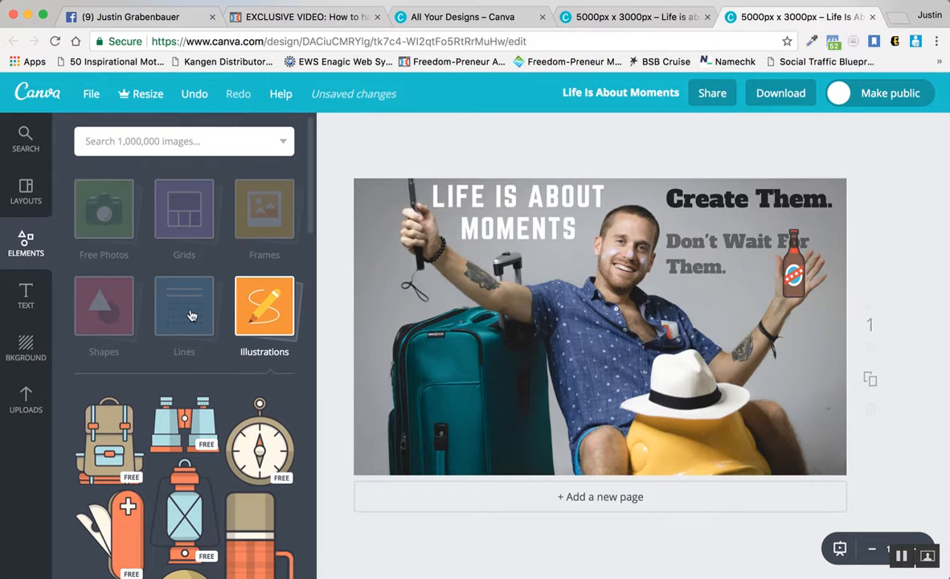
pyautogui.click(263, 311)
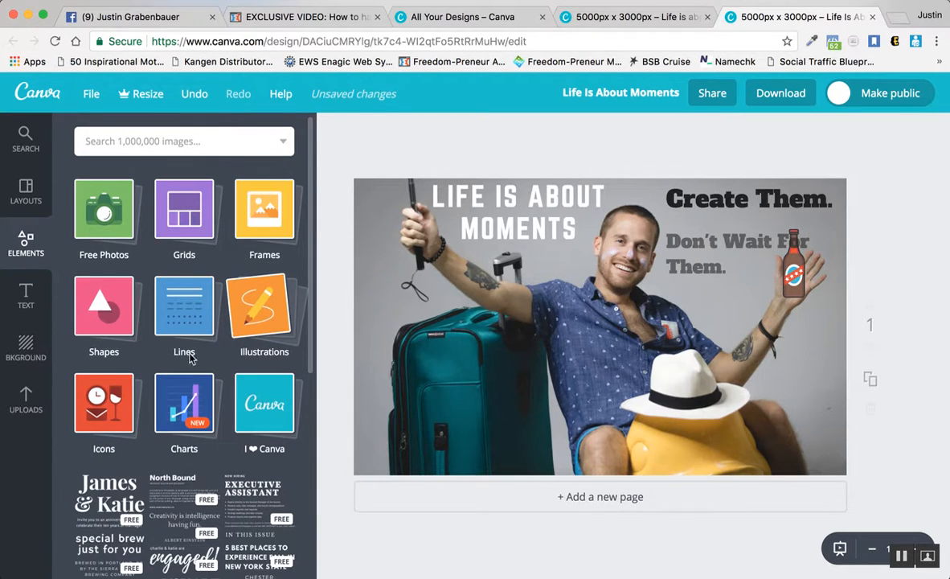
pyautogui.click(124, 412)
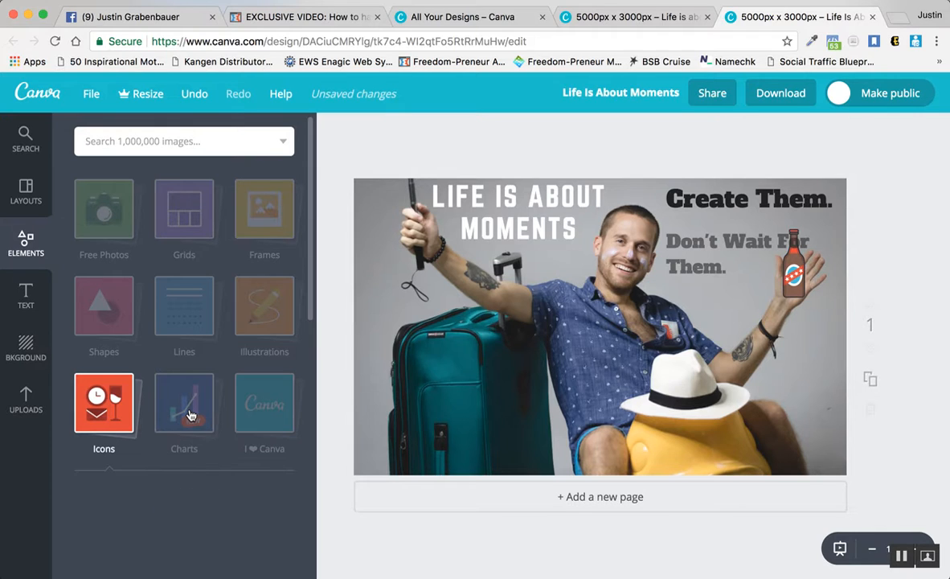
pyautogui.scroll(-2, 191, 415)
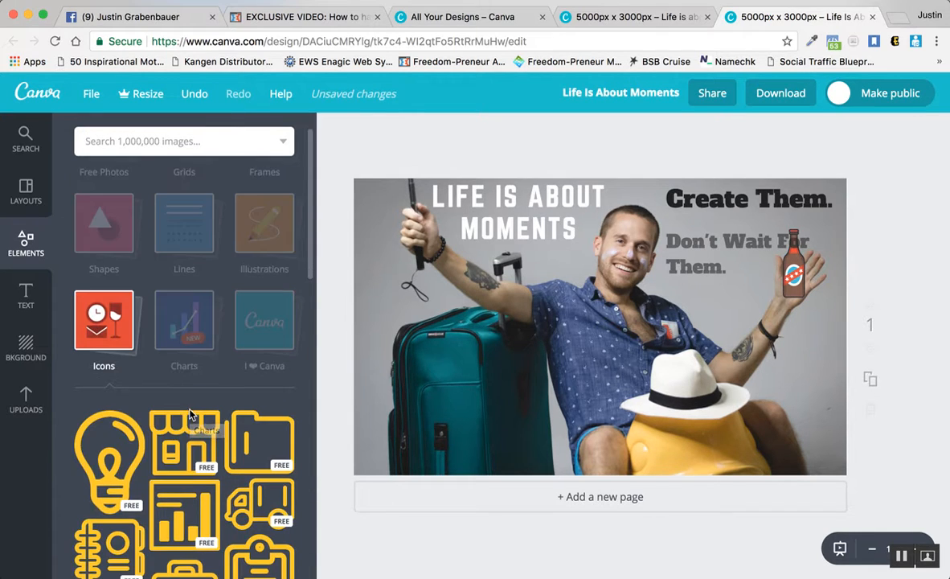
pyautogui.click(109, 314)
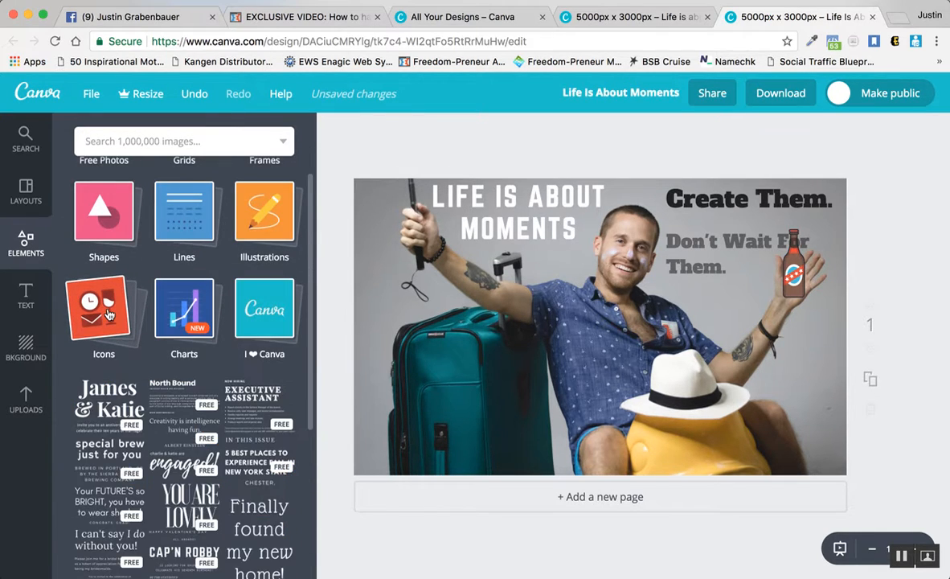
# Try the turquoise-to-blue line chart from the Charts collection on the design, then delete it.
pyautogui.click(185, 309)
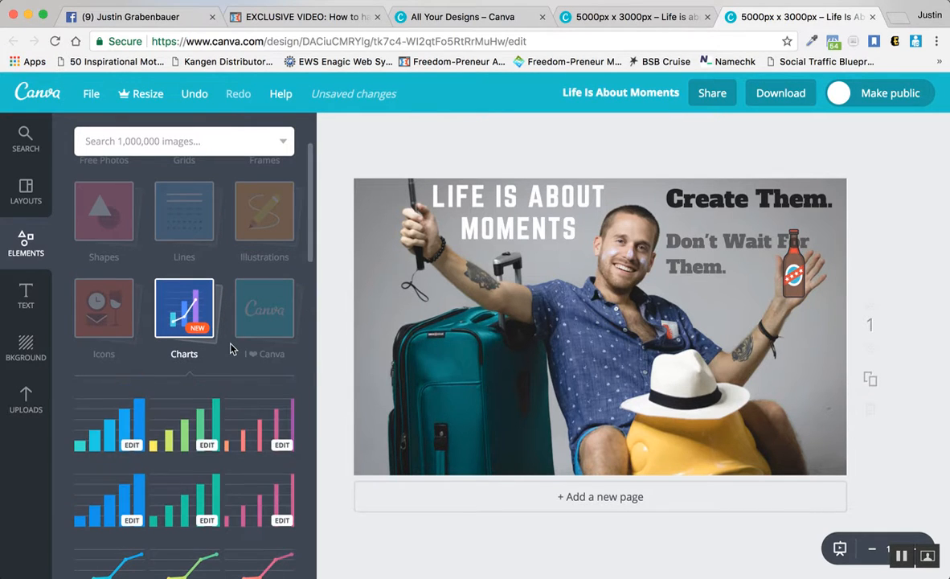
pyautogui.scroll(-2, 239, 372)
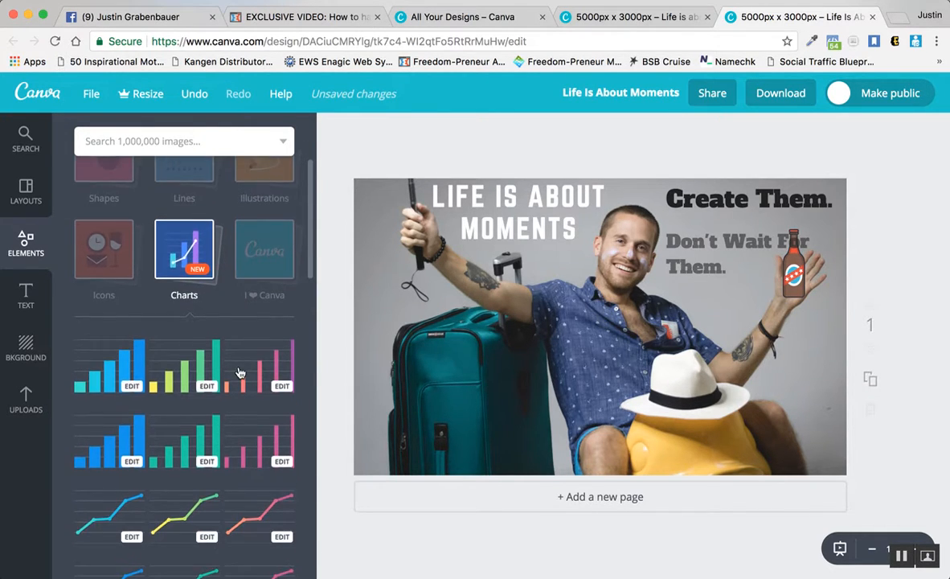
pyautogui.scroll(-1, 201, 378)
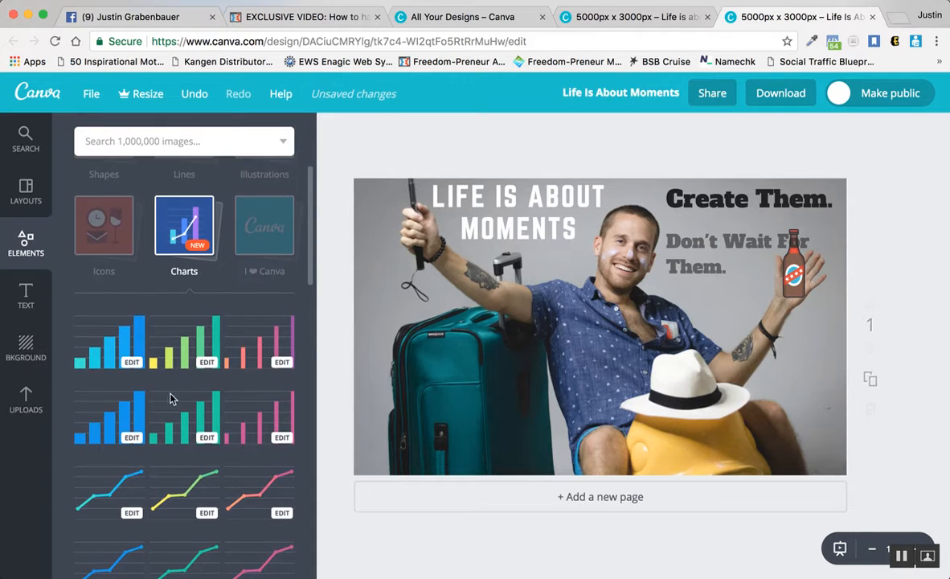
pyautogui.click(124, 499)
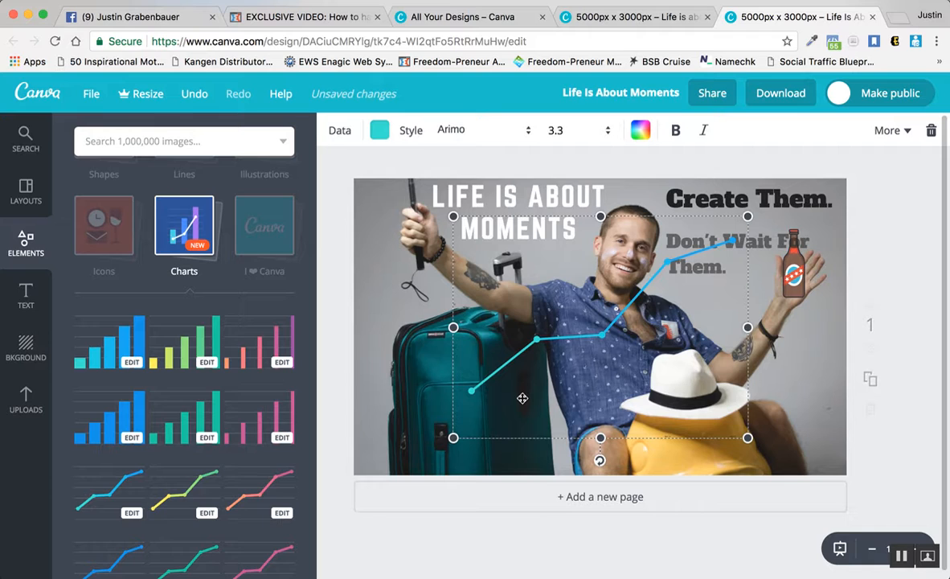
pyautogui.press('Delete')
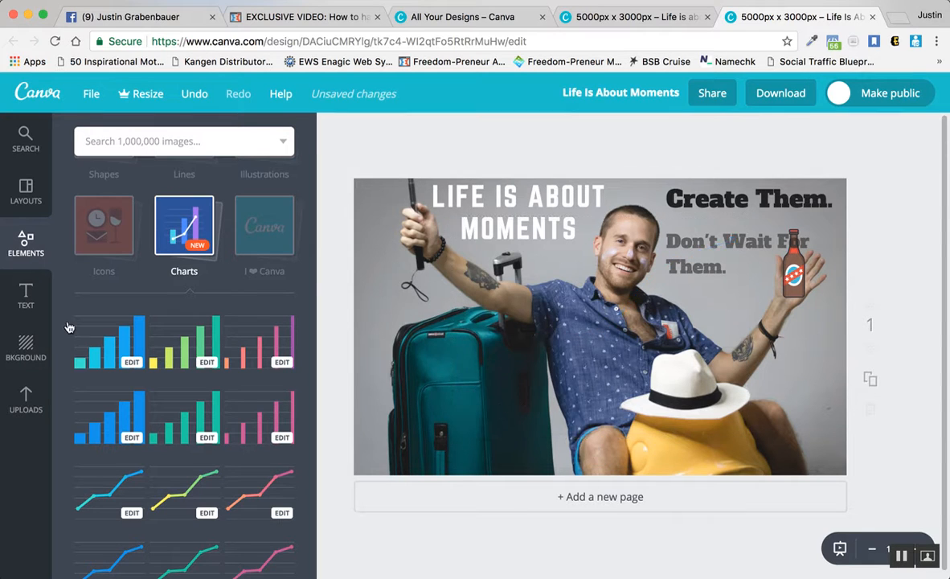
# Try the turquoise-to-blue bar chart with Item 2 set to 50, Item 4 to 80 and Item 3 to 5, then delete it.
pyautogui.click(98, 356)
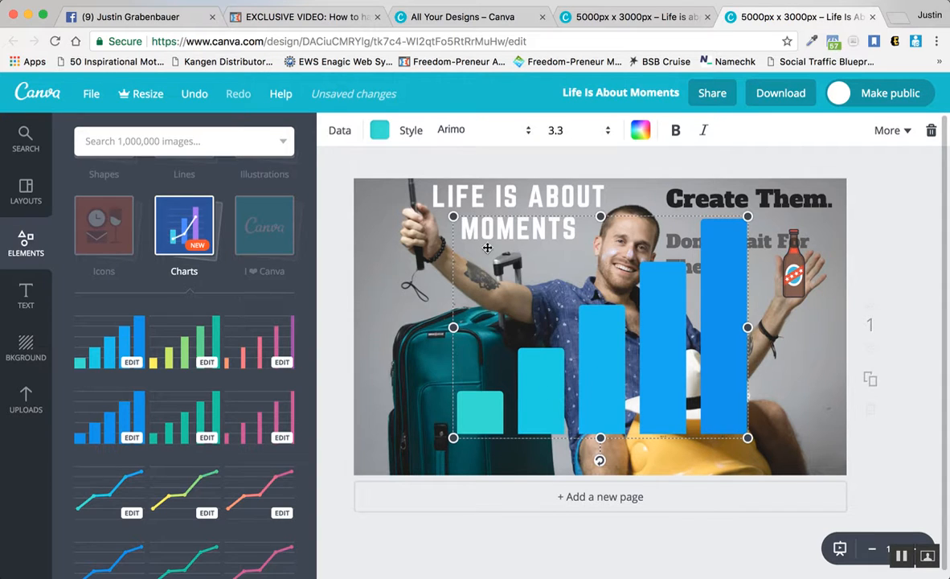
pyautogui.click(340, 131)
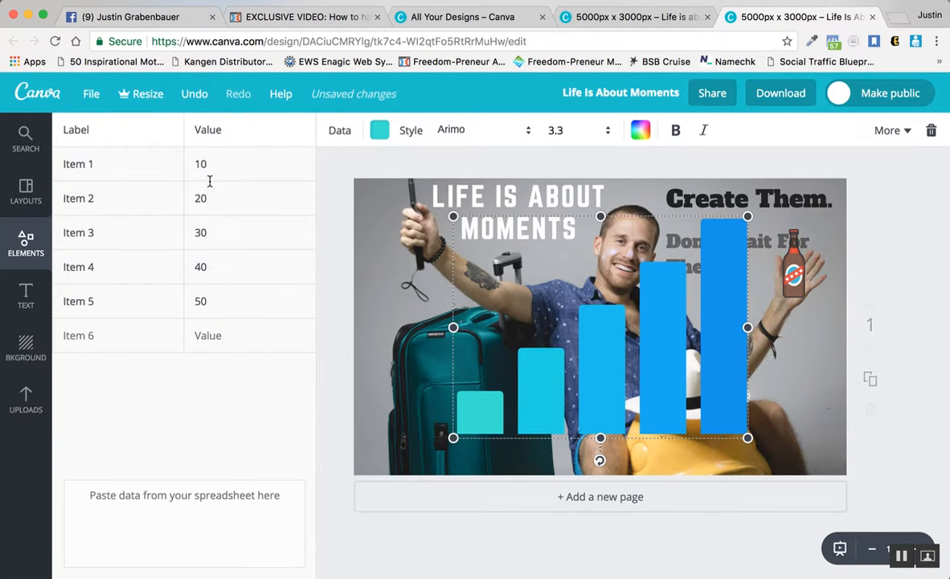
pyautogui.click(230, 201)
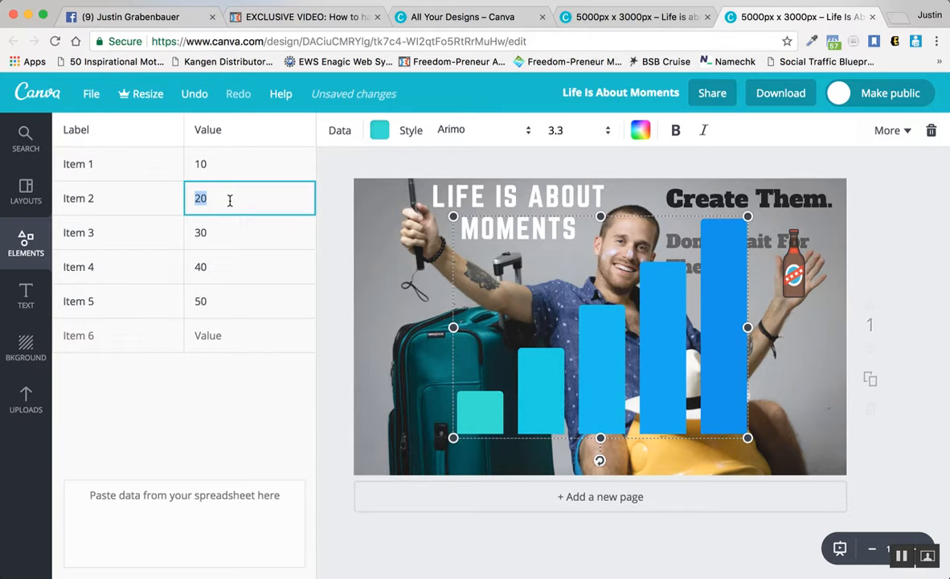
pyautogui.write('50')
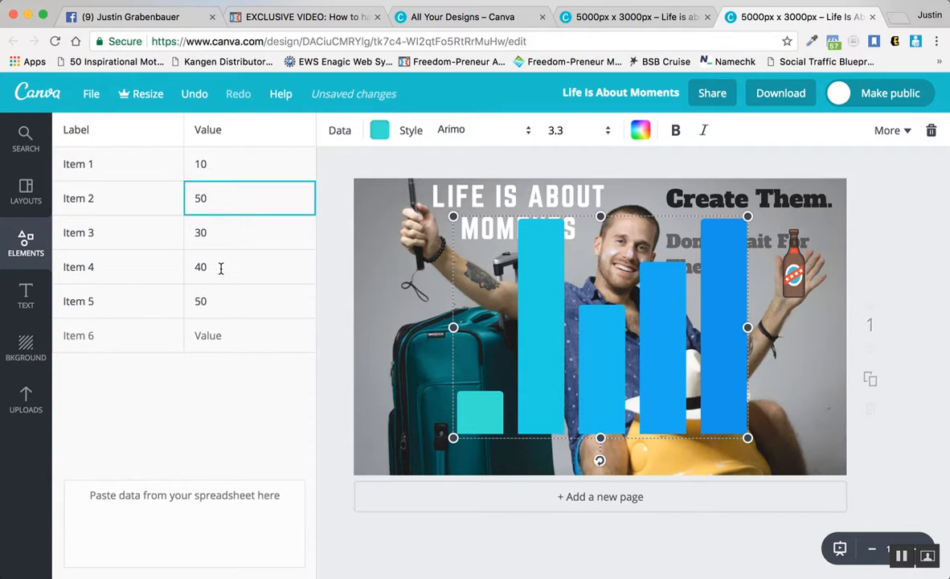
pyautogui.click(220, 266)
pyautogui.write('80')
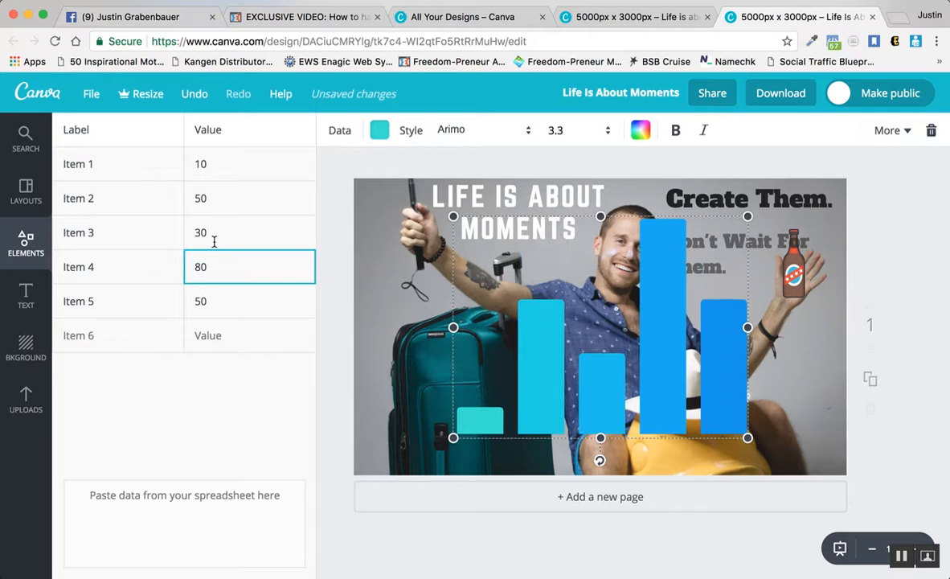
pyautogui.click(214, 239)
pyautogui.write('5')
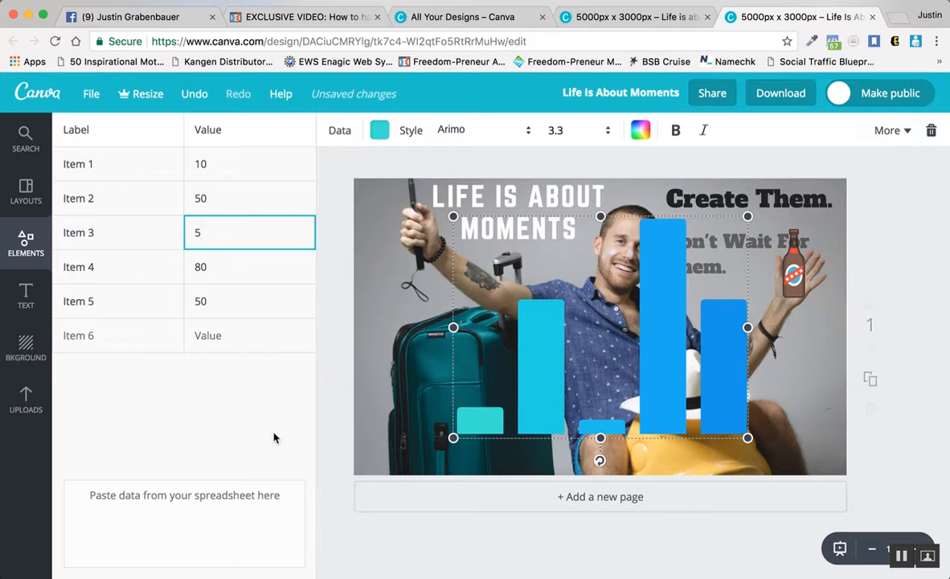
pyautogui.click(273, 437)
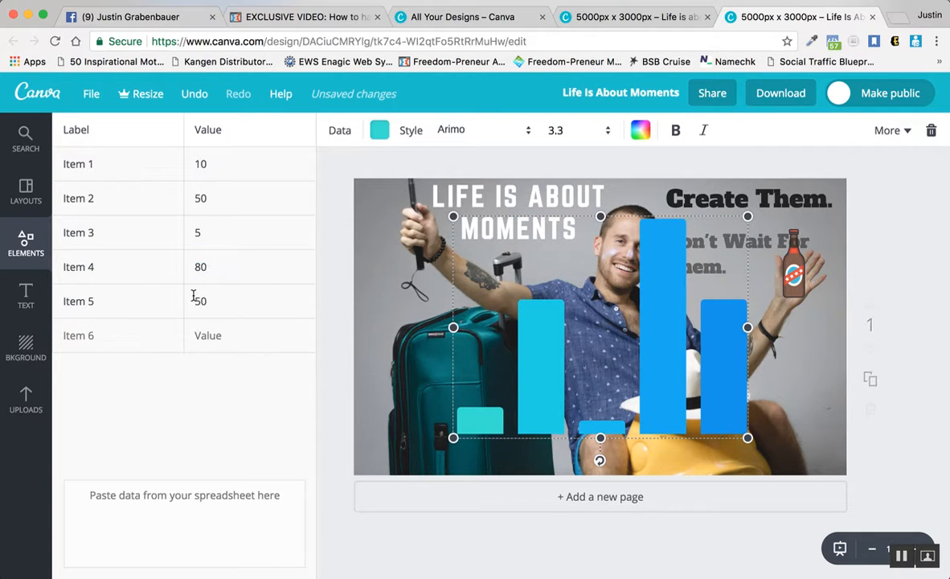
pyautogui.click(194, 507)
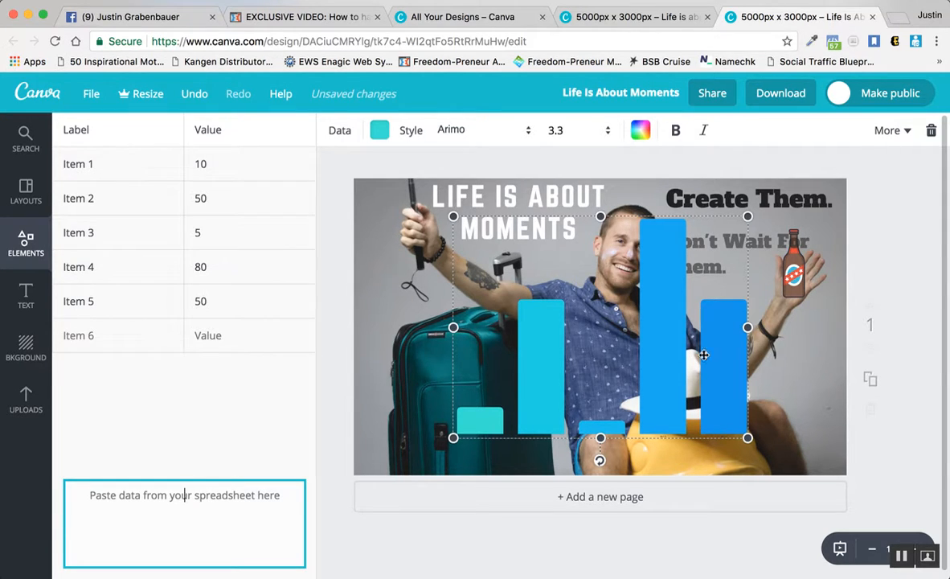
pyautogui.click(933, 132)
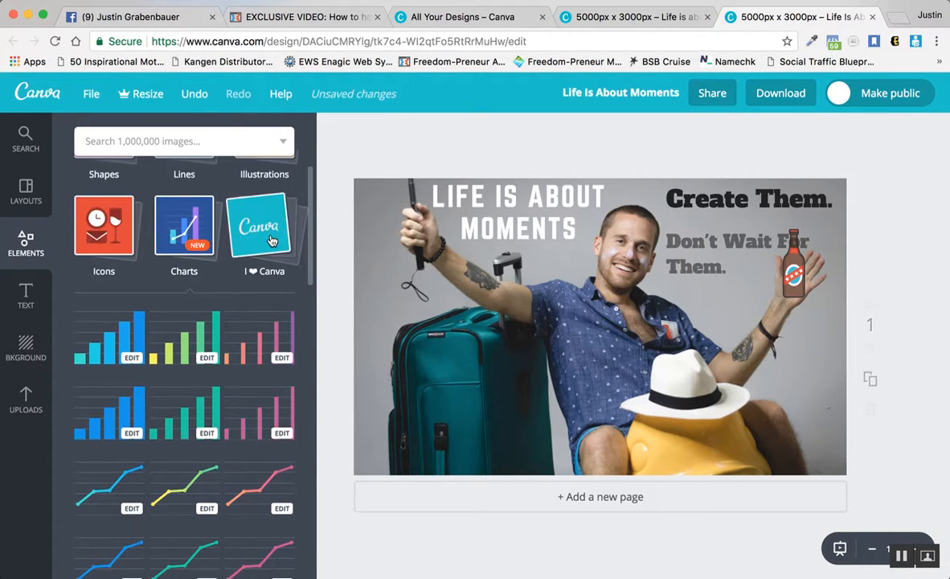
# View the I ❤ Canva collection in the elements library.
pyautogui.click(271, 240)
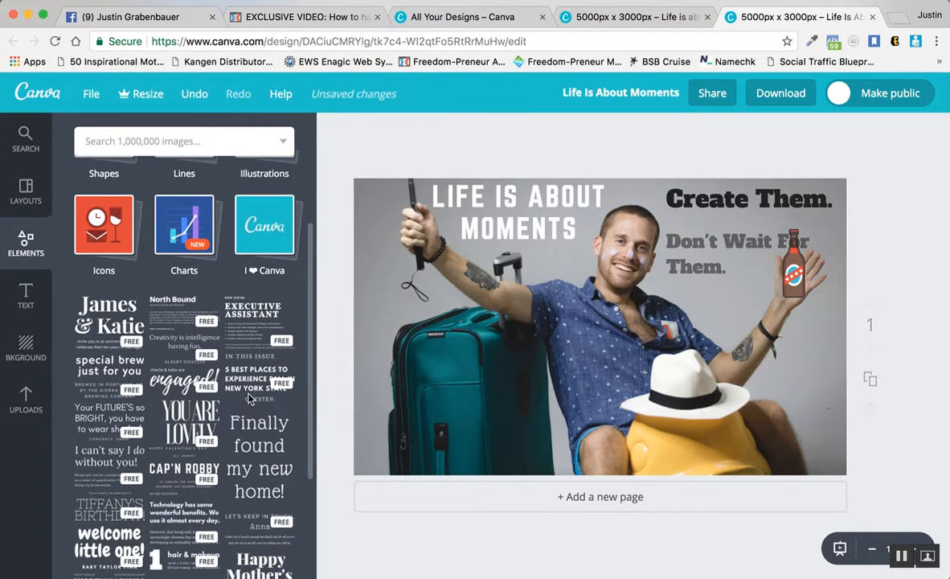
# Look through the ready-made text designs and stock photos listed below the collections in the elements library.
pyautogui.scroll(-3, 249, 399)
pyautogui.scroll(-1, 249, 400)
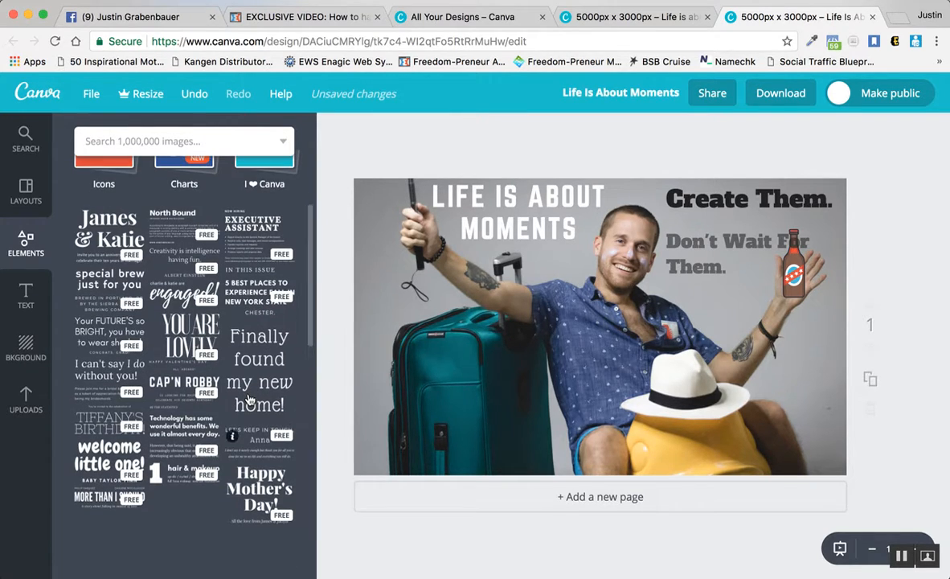
pyautogui.scroll(-2, 251, 402)
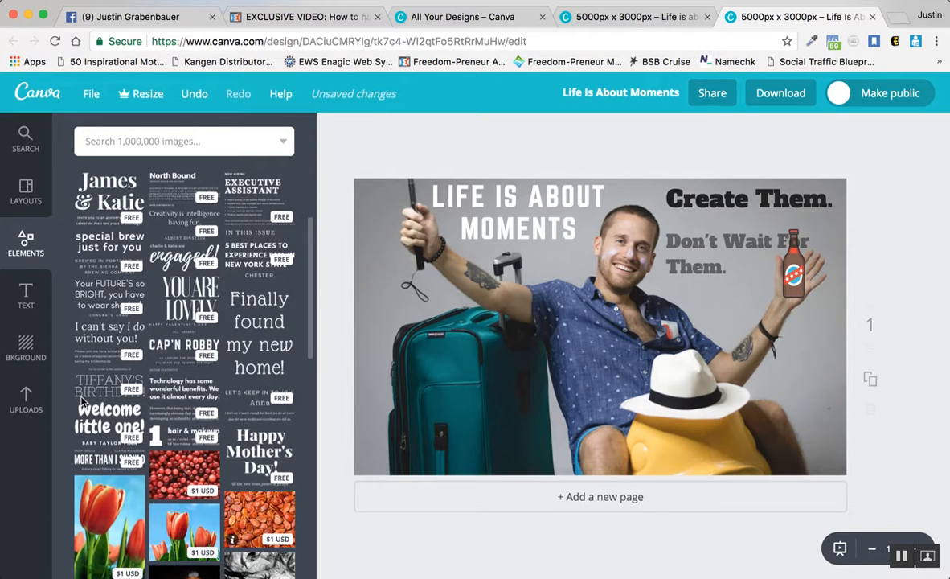
# View the uploaded images and look through the available background colours and patterns.
pyautogui.click(24, 402)
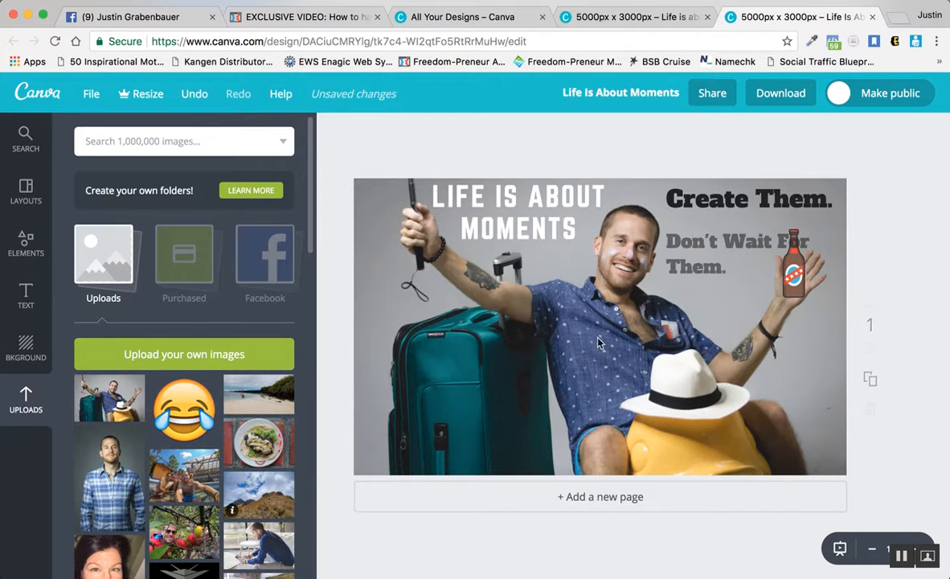
pyautogui.click(27, 348)
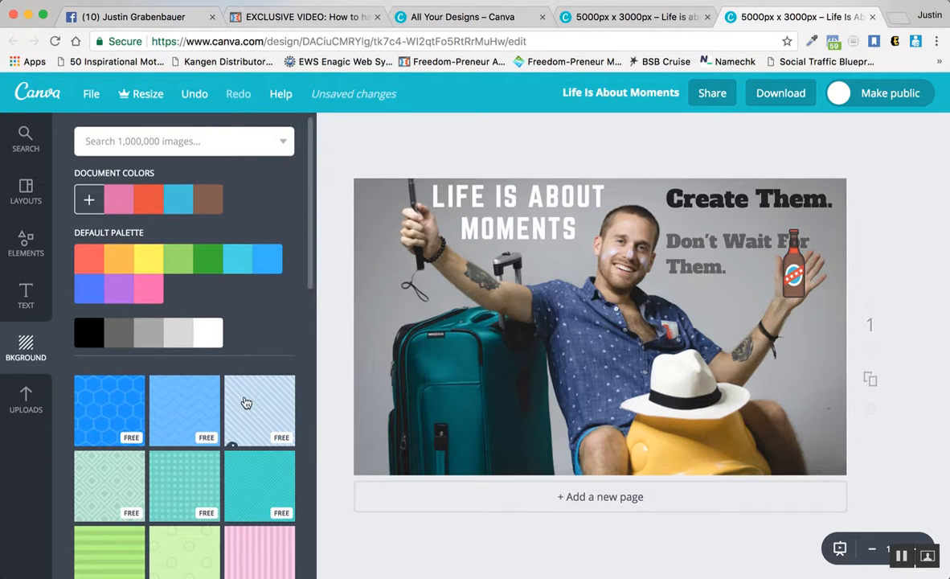
pyautogui.scroll(-5, 256, 418)
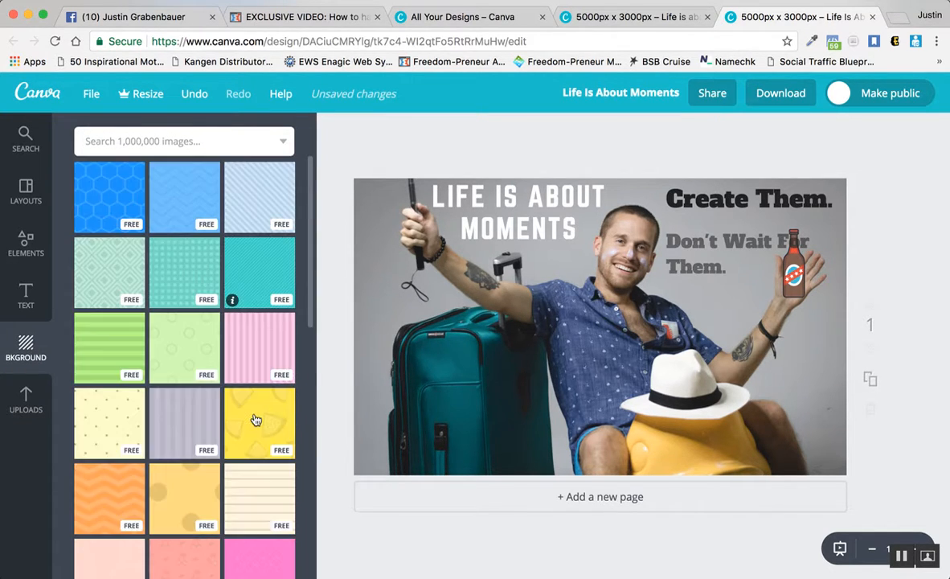
pyautogui.scroll(-5, 255, 424)
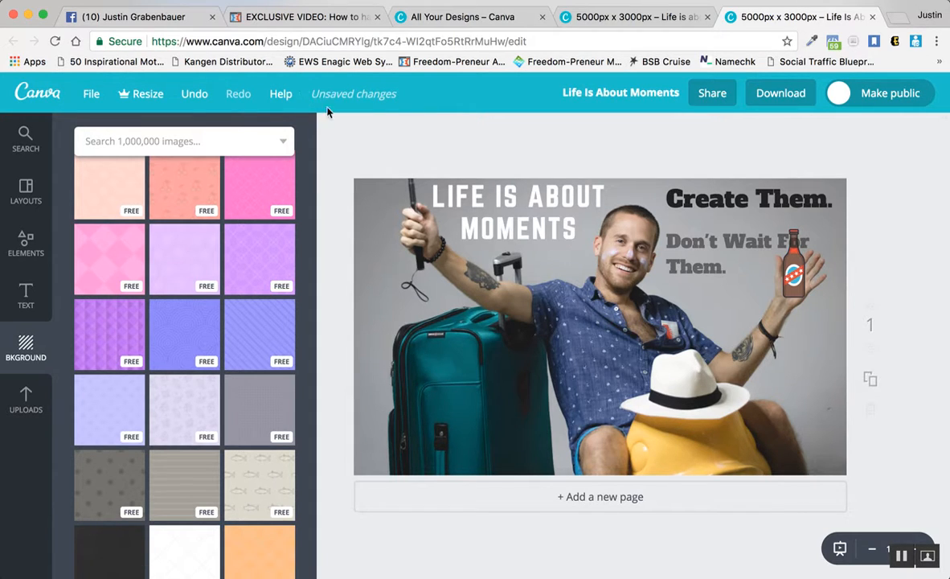
# Save the design and download it with the file type PNG (Recommended), dismissing the sharing dialog.
pyautogui.click(94, 96)
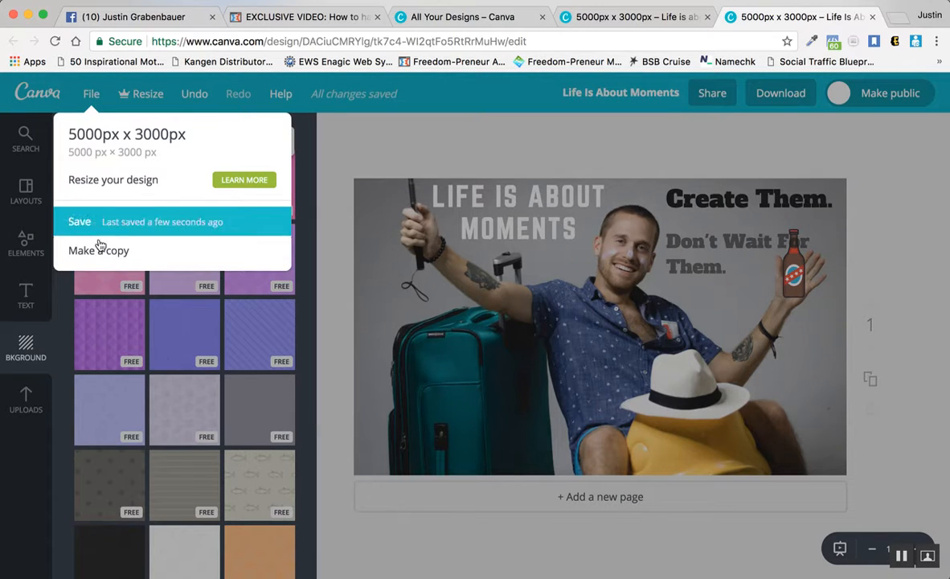
pyautogui.click(103, 229)
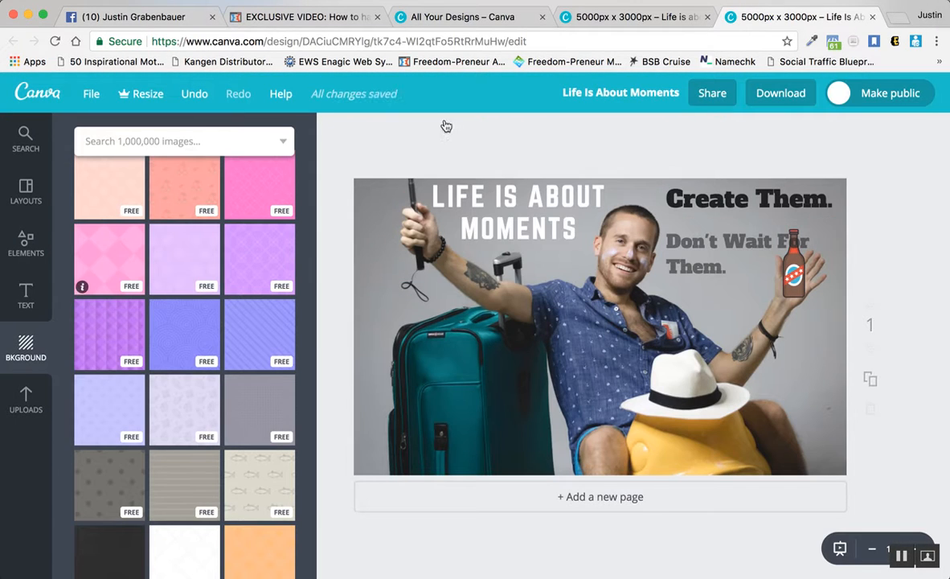
pyautogui.click(784, 95)
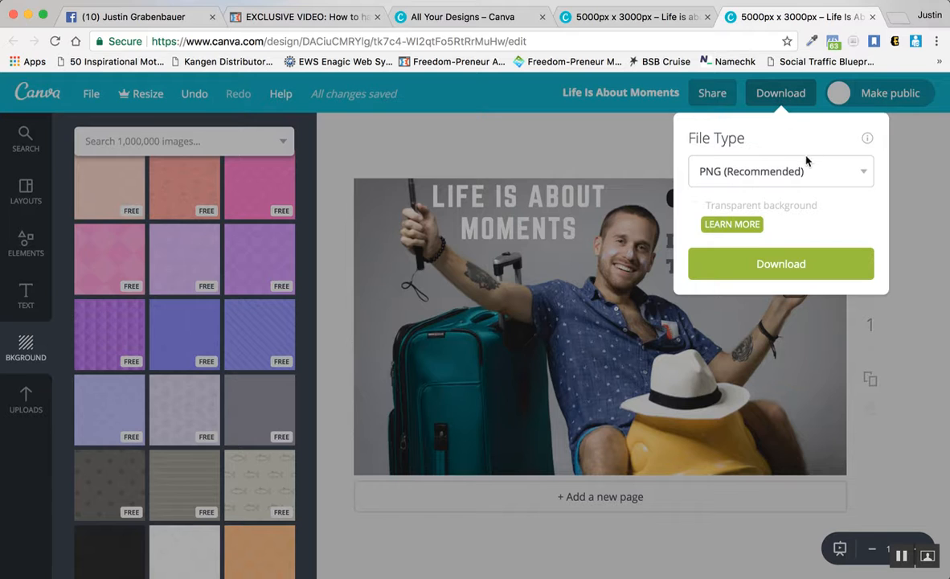
pyautogui.click(808, 179)
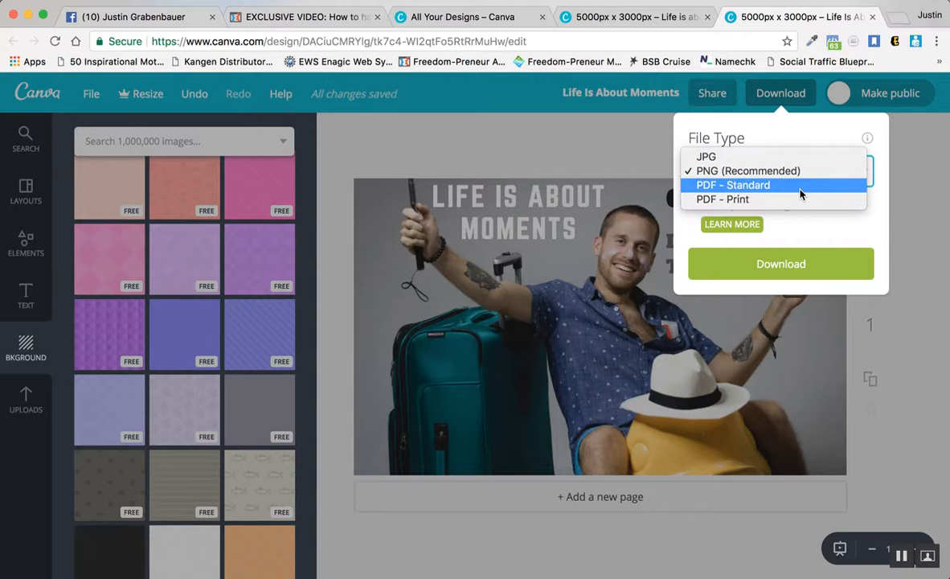
pyautogui.click(810, 138)
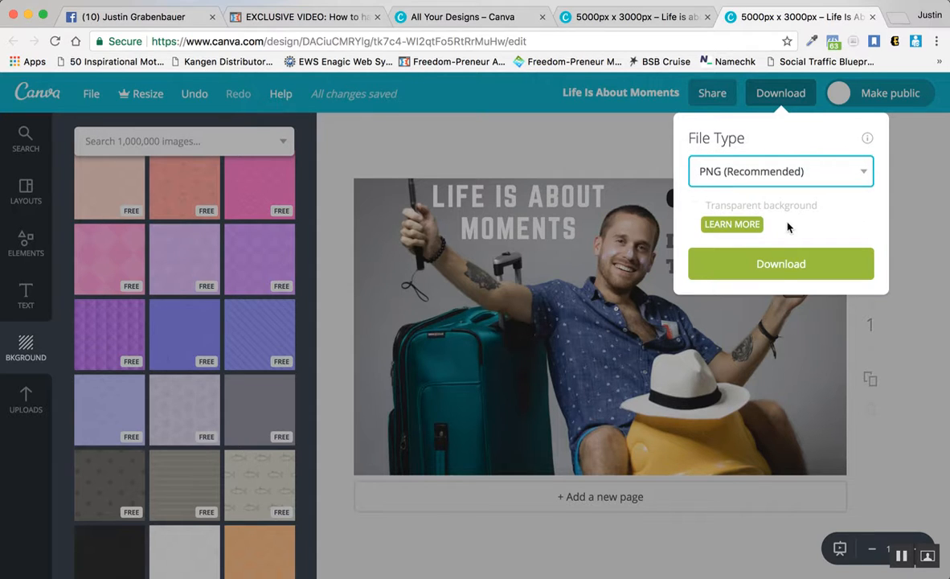
pyautogui.click(777, 272)
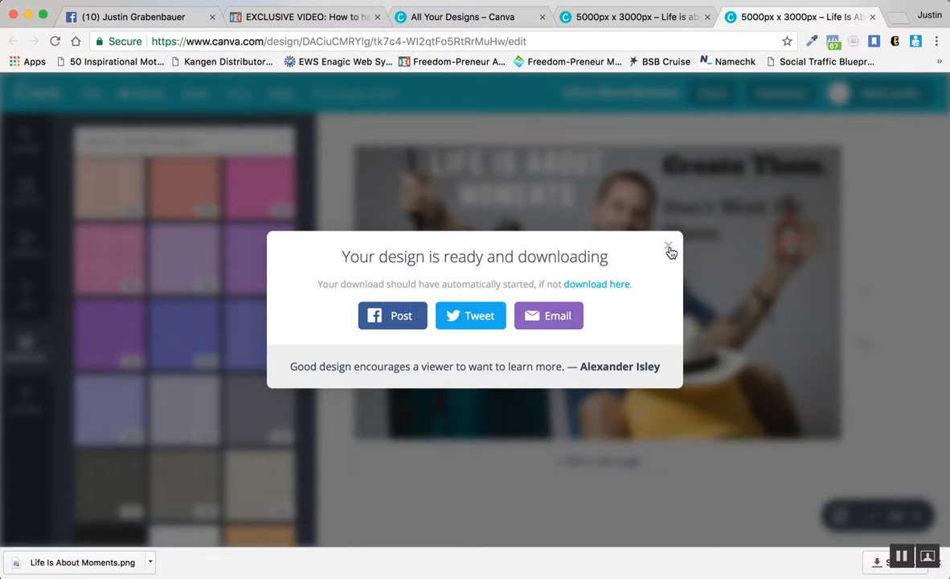
pyautogui.click(668, 247)
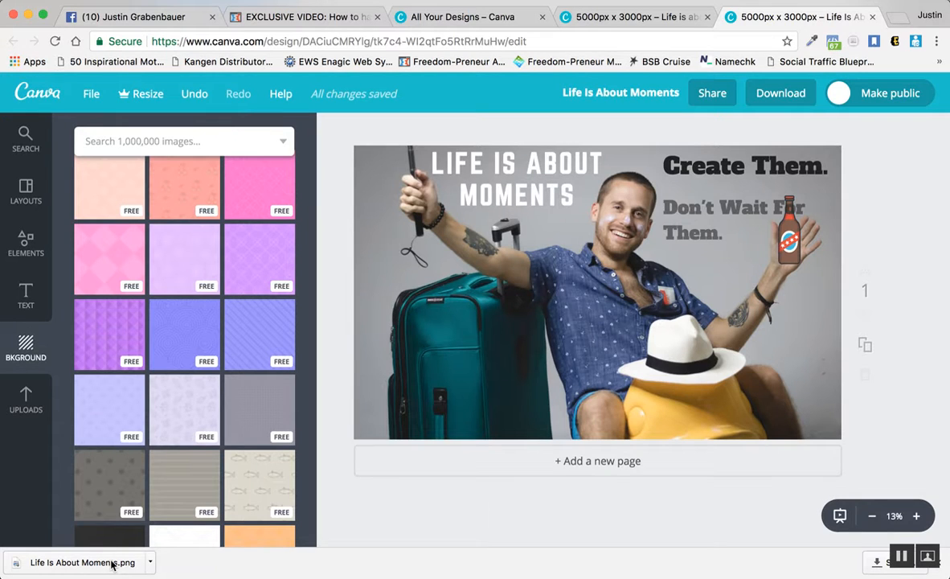
# View the downloaded Life Is About Moments.png in Preview, close it and return to the elements library in Canva.
pyautogui.click(112, 565)
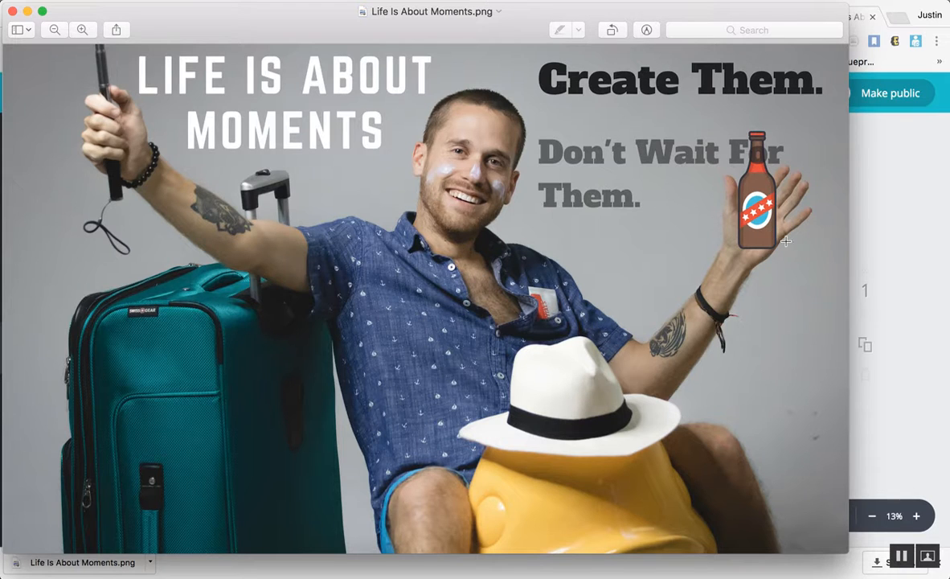
pyautogui.click(12, 11)
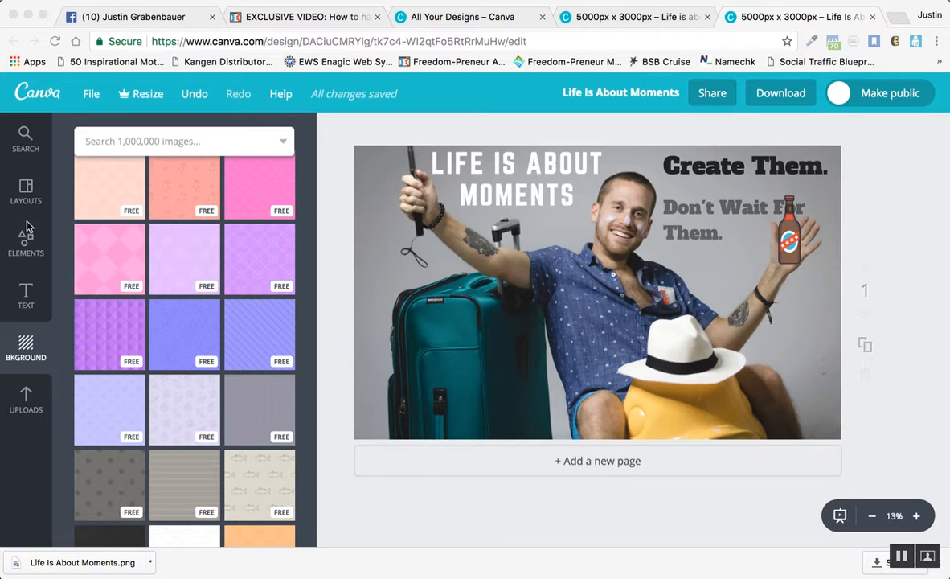
pyautogui.click(24, 252)
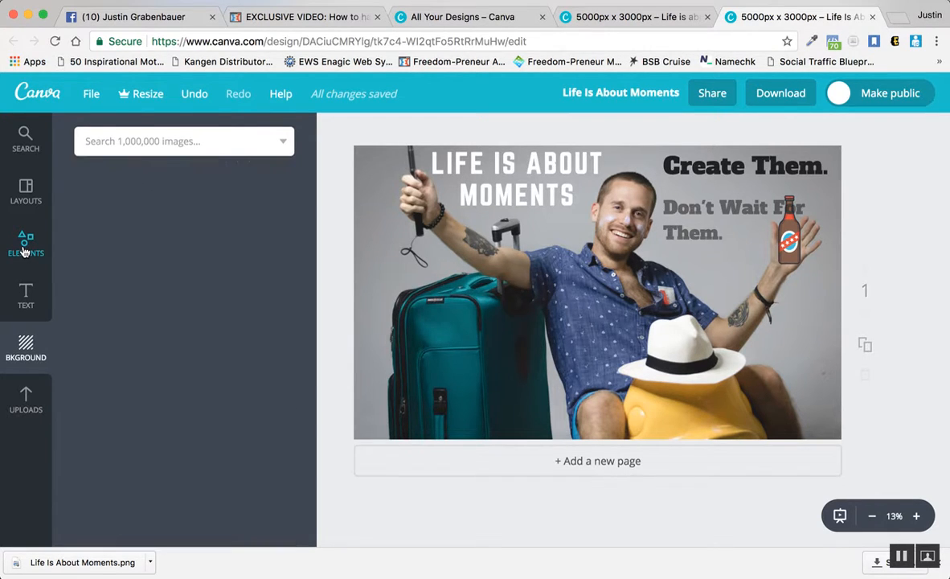